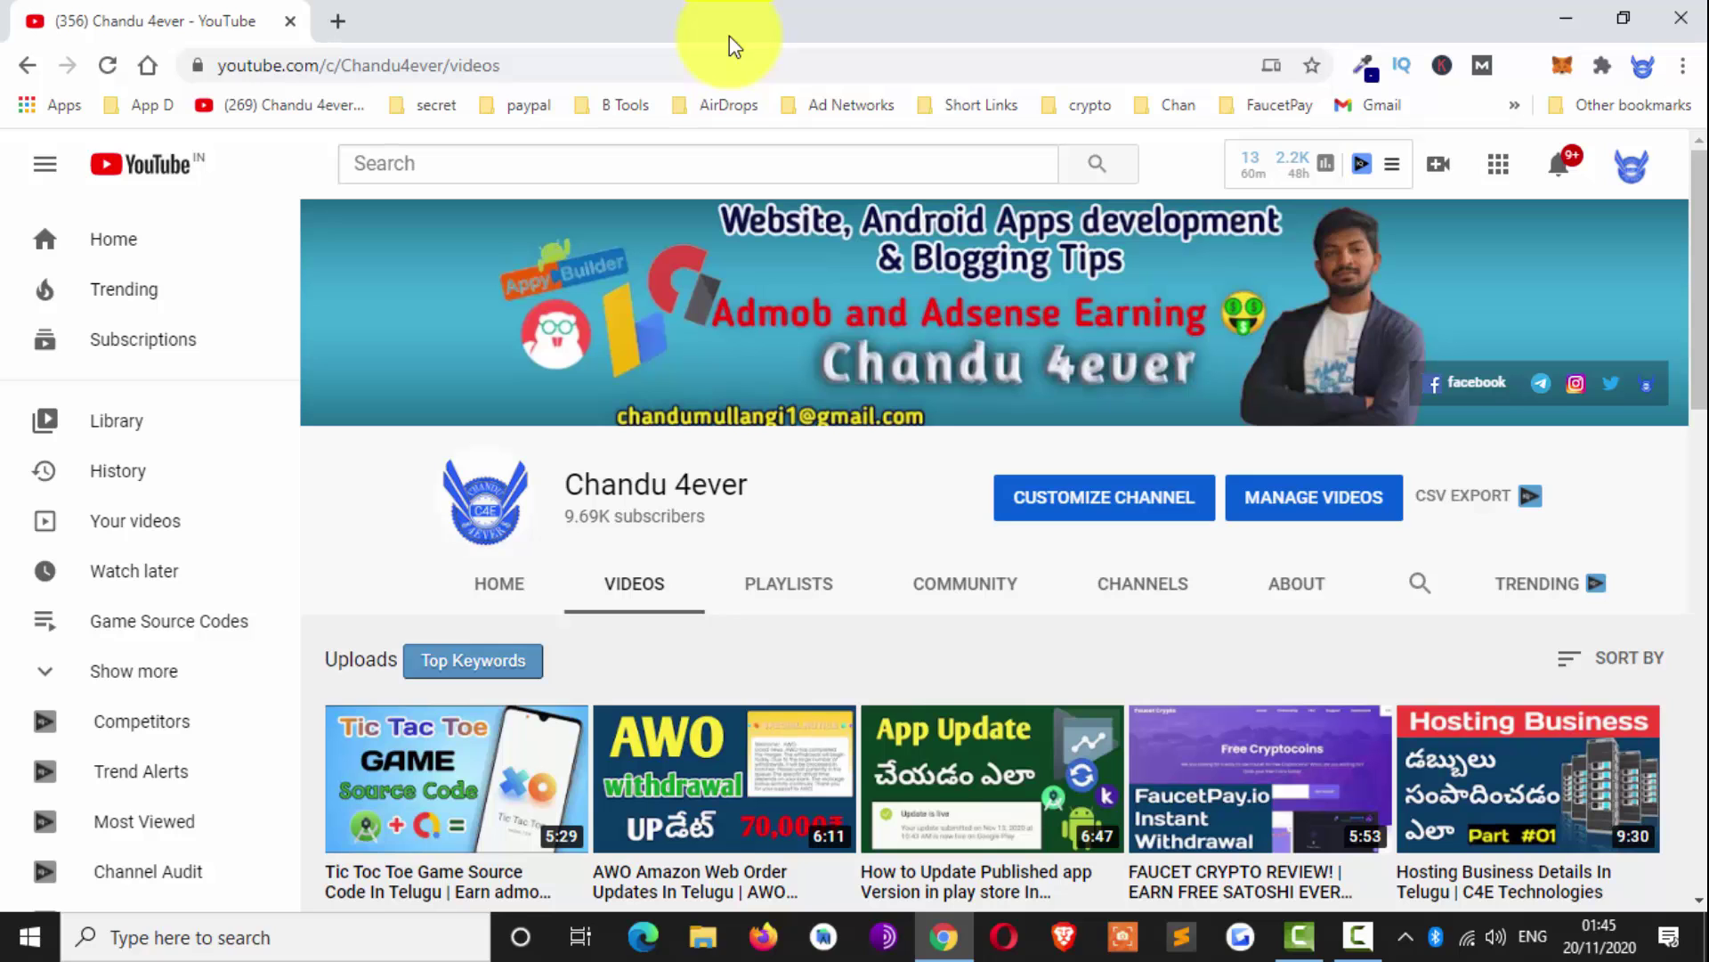
- Search Google for "dhrani protal" in a new tab and open the dharani.telangana.gov.in result
click(336, 21)
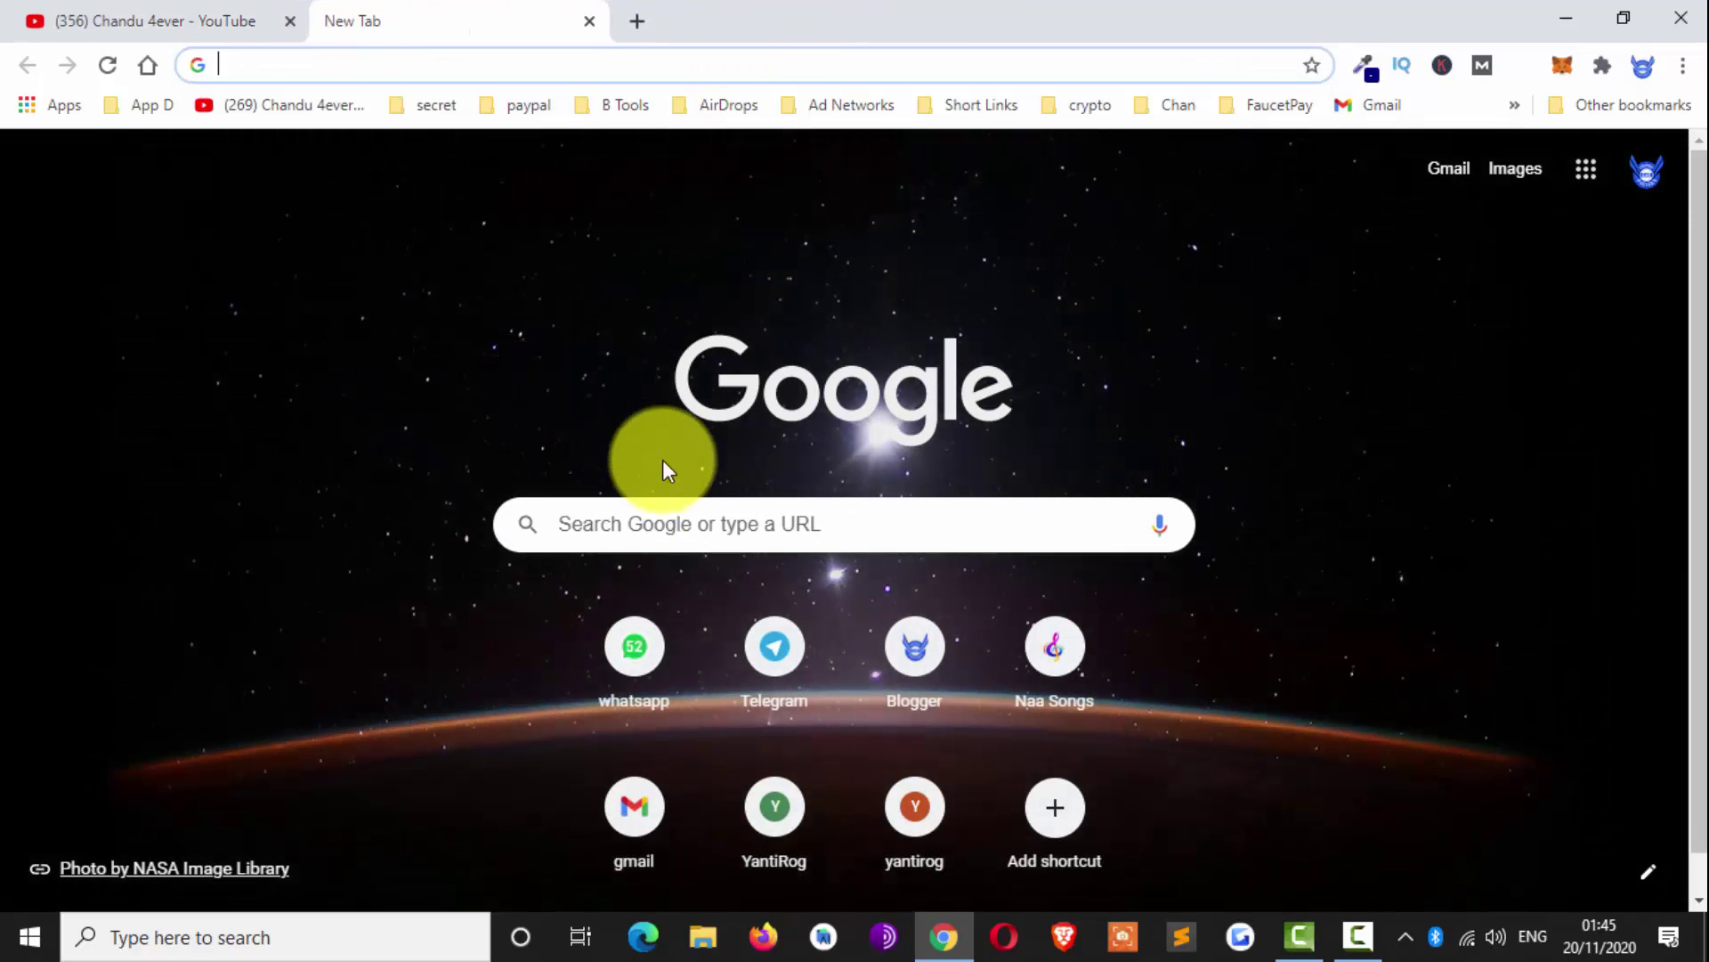
click(632, 517)
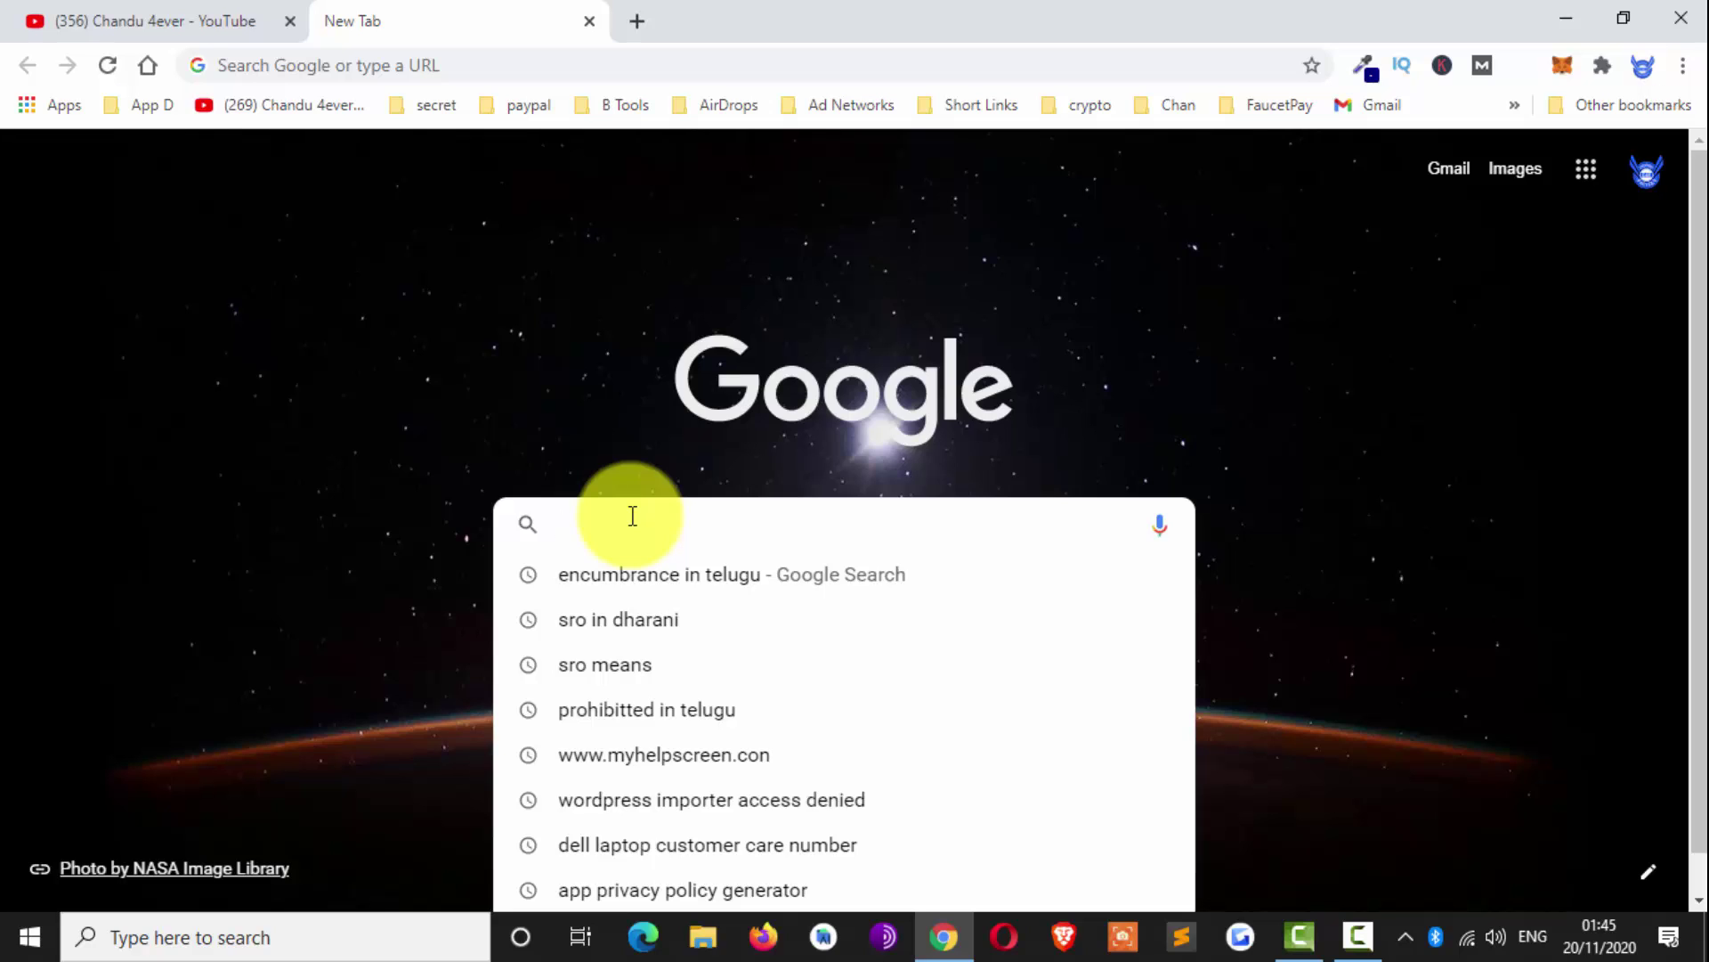
text(dhrani p)
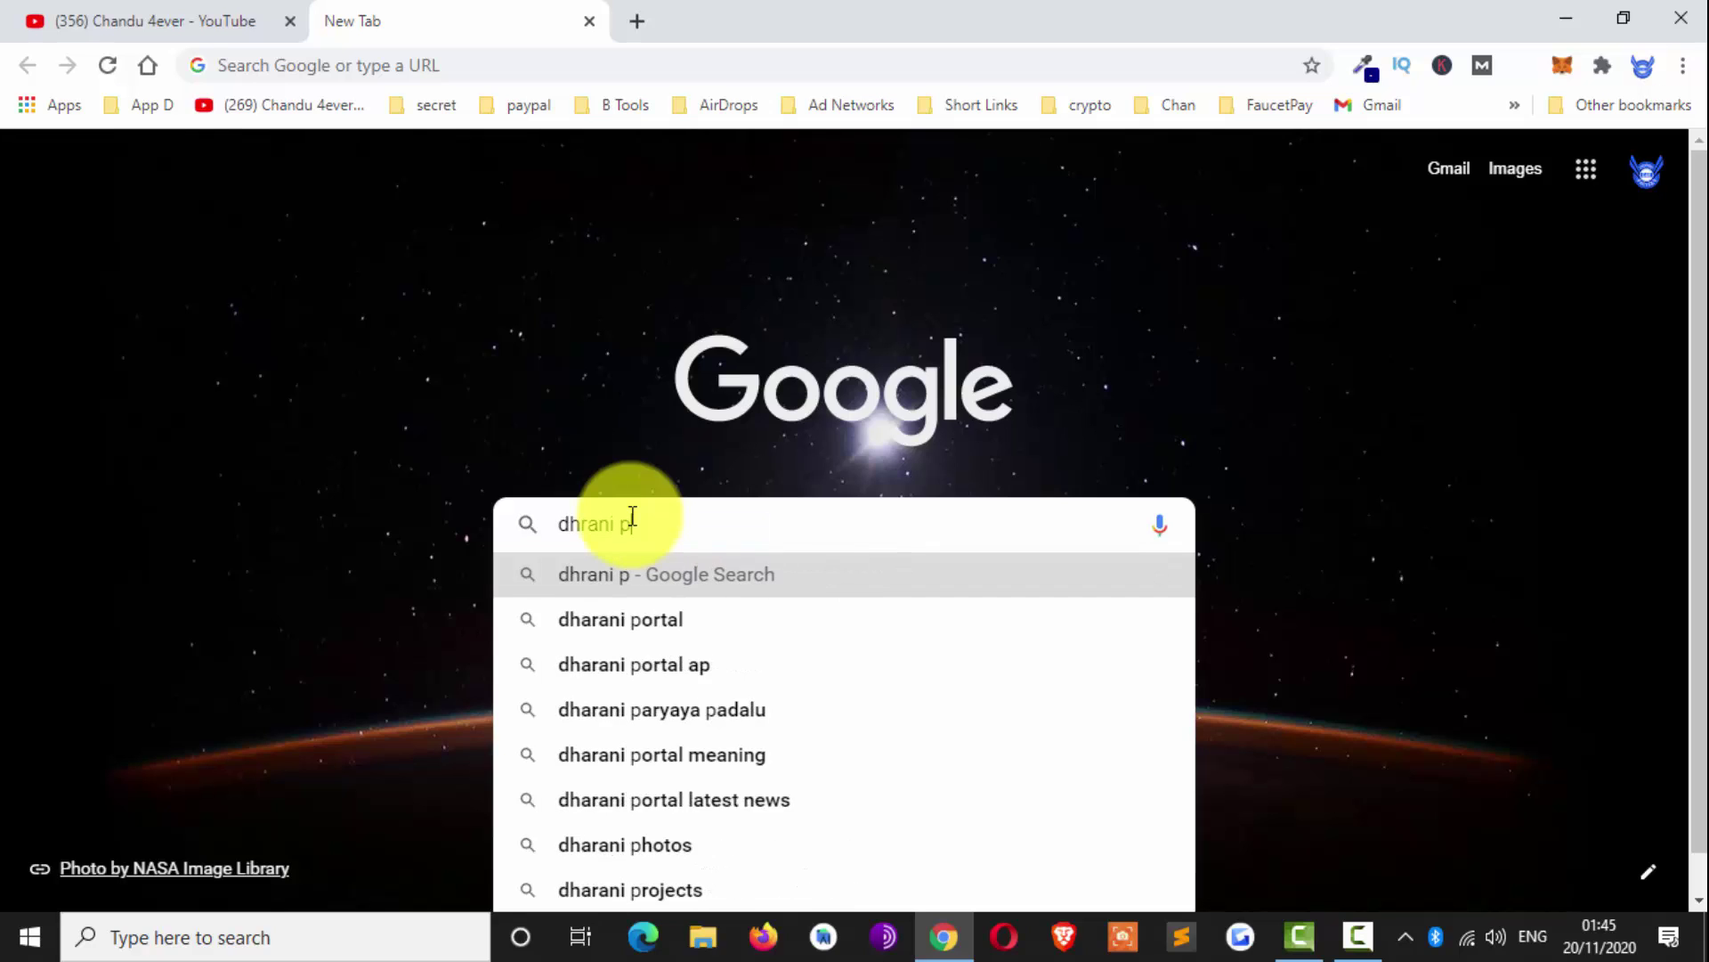
text(rotal)
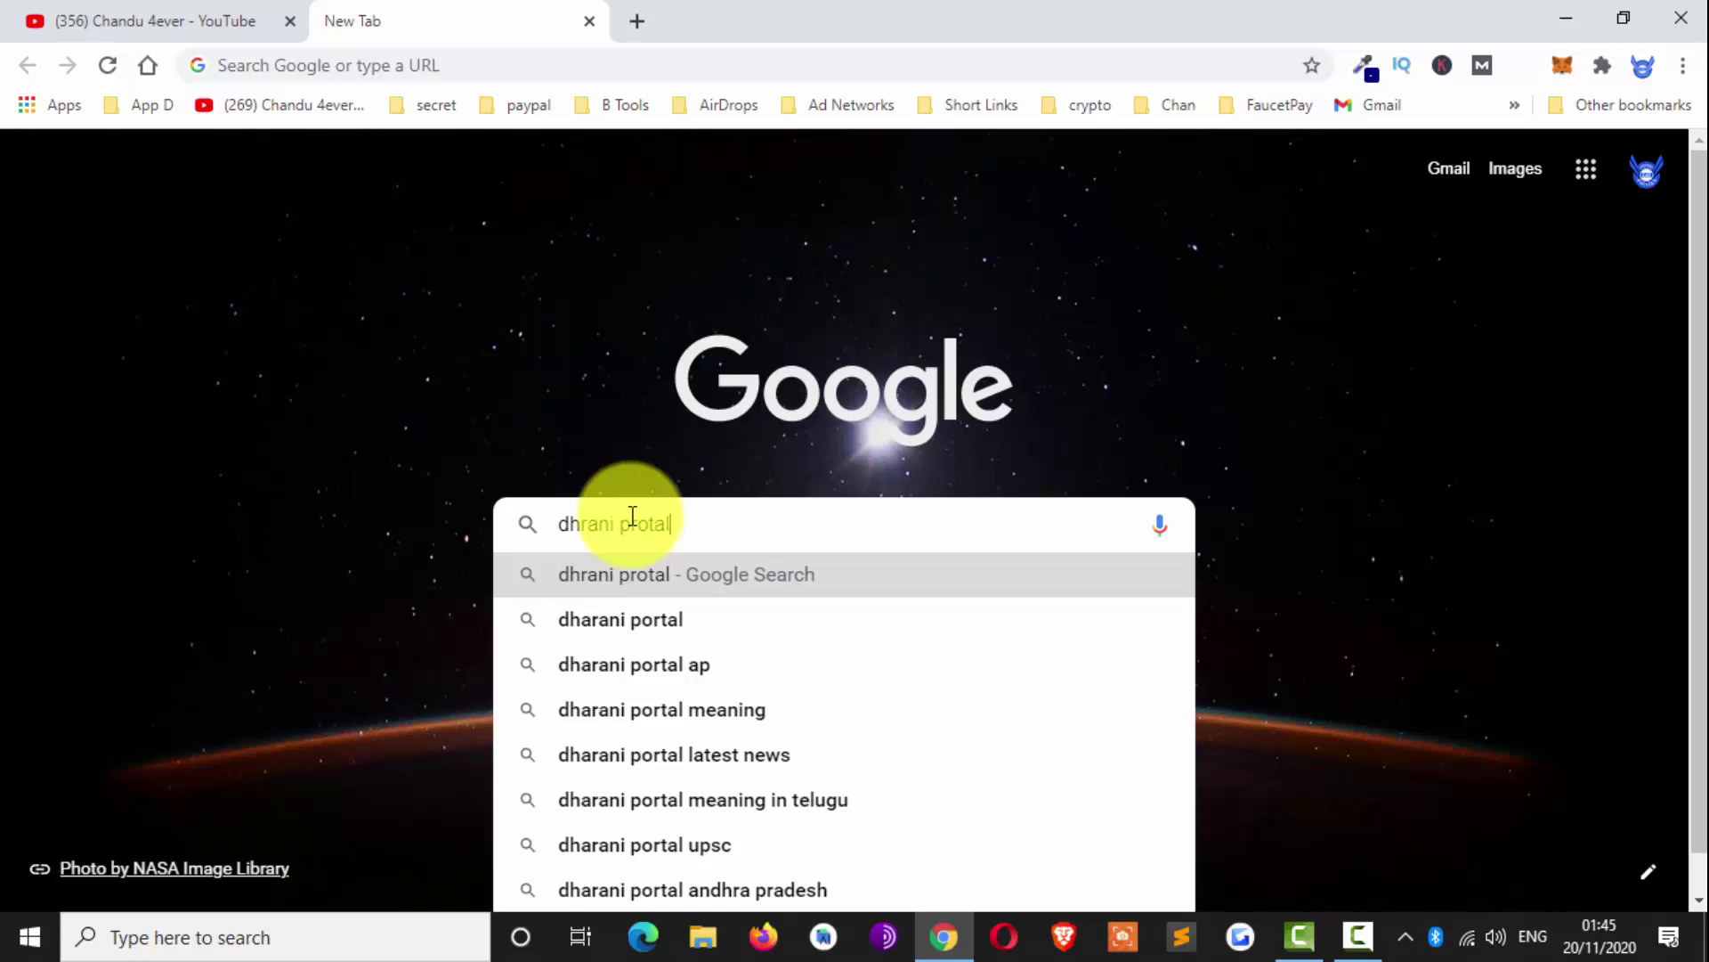
key(Return)
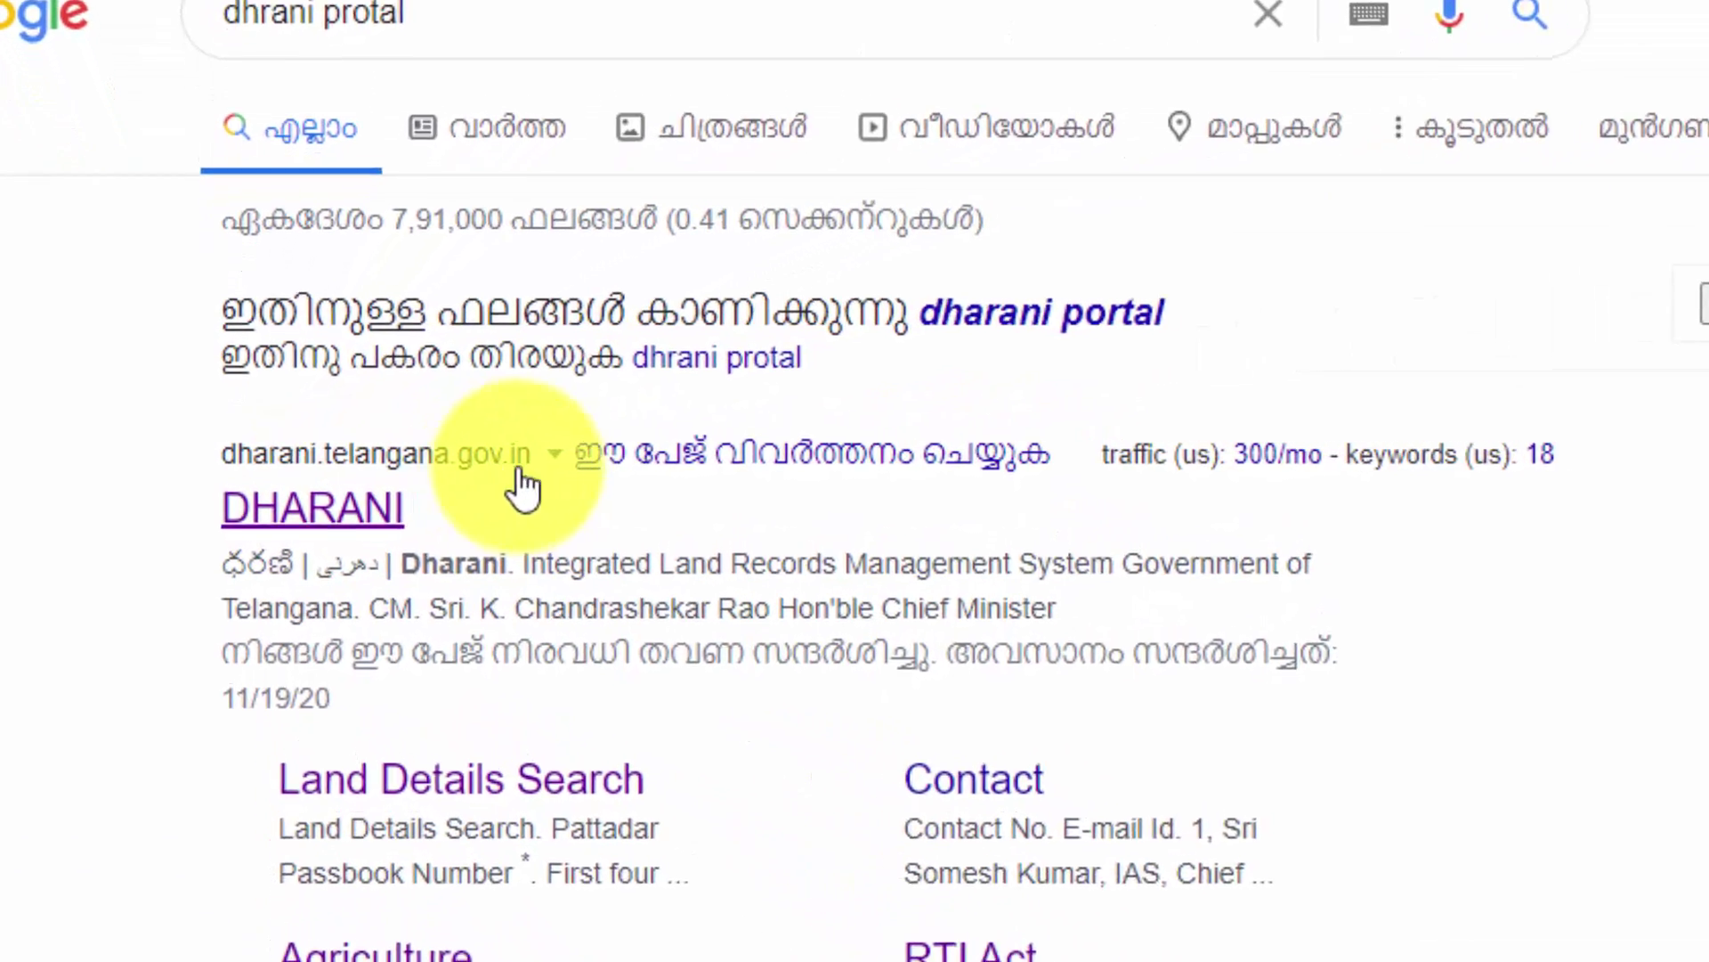
click(239, 496)
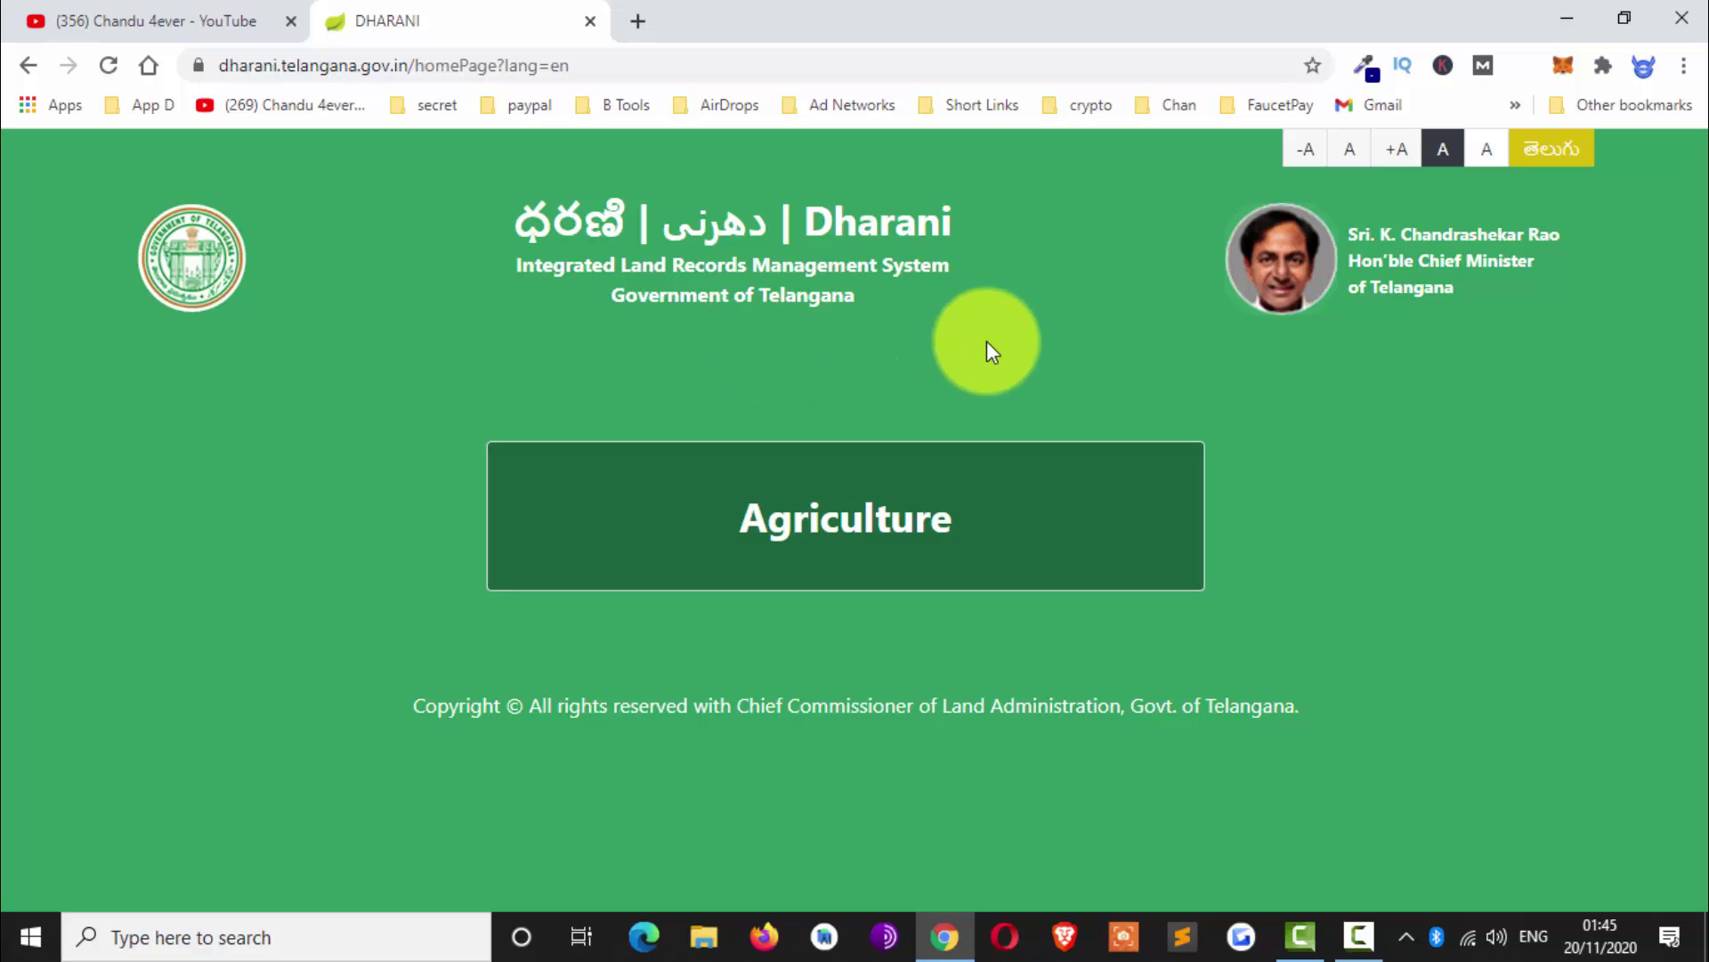
- Enter the Agriculture section of the Dharani site and open the slot booking page for citizens
click(875, 527)
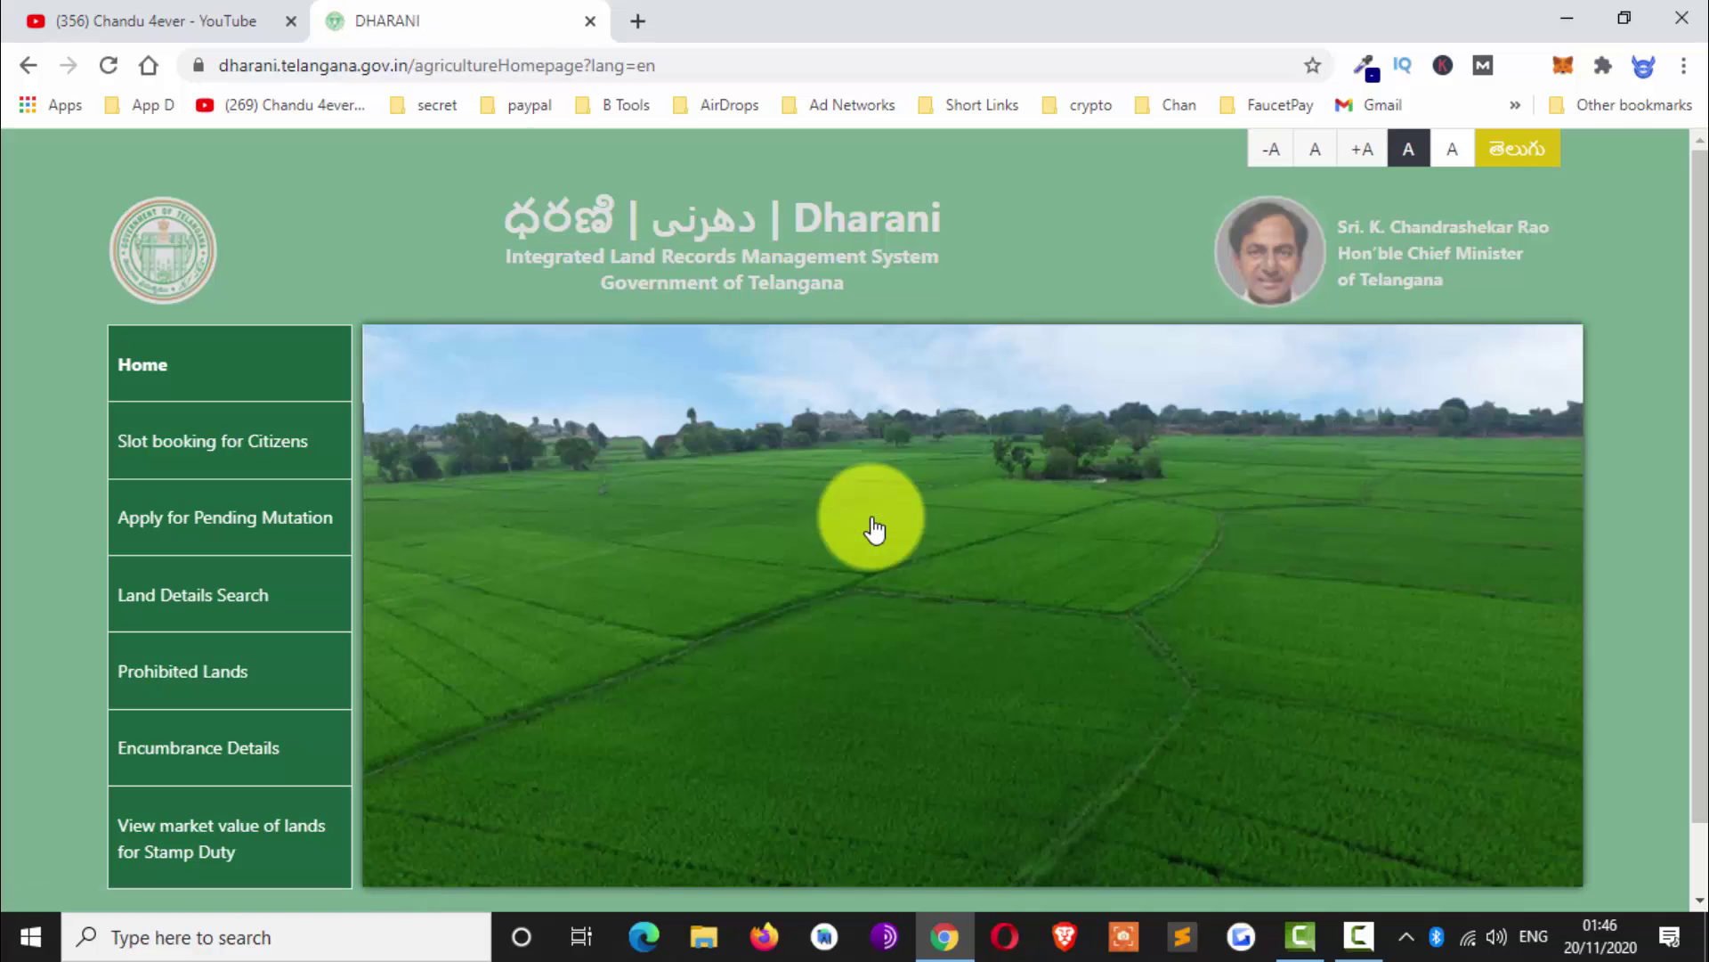
scroll(789, 462, down, 1)
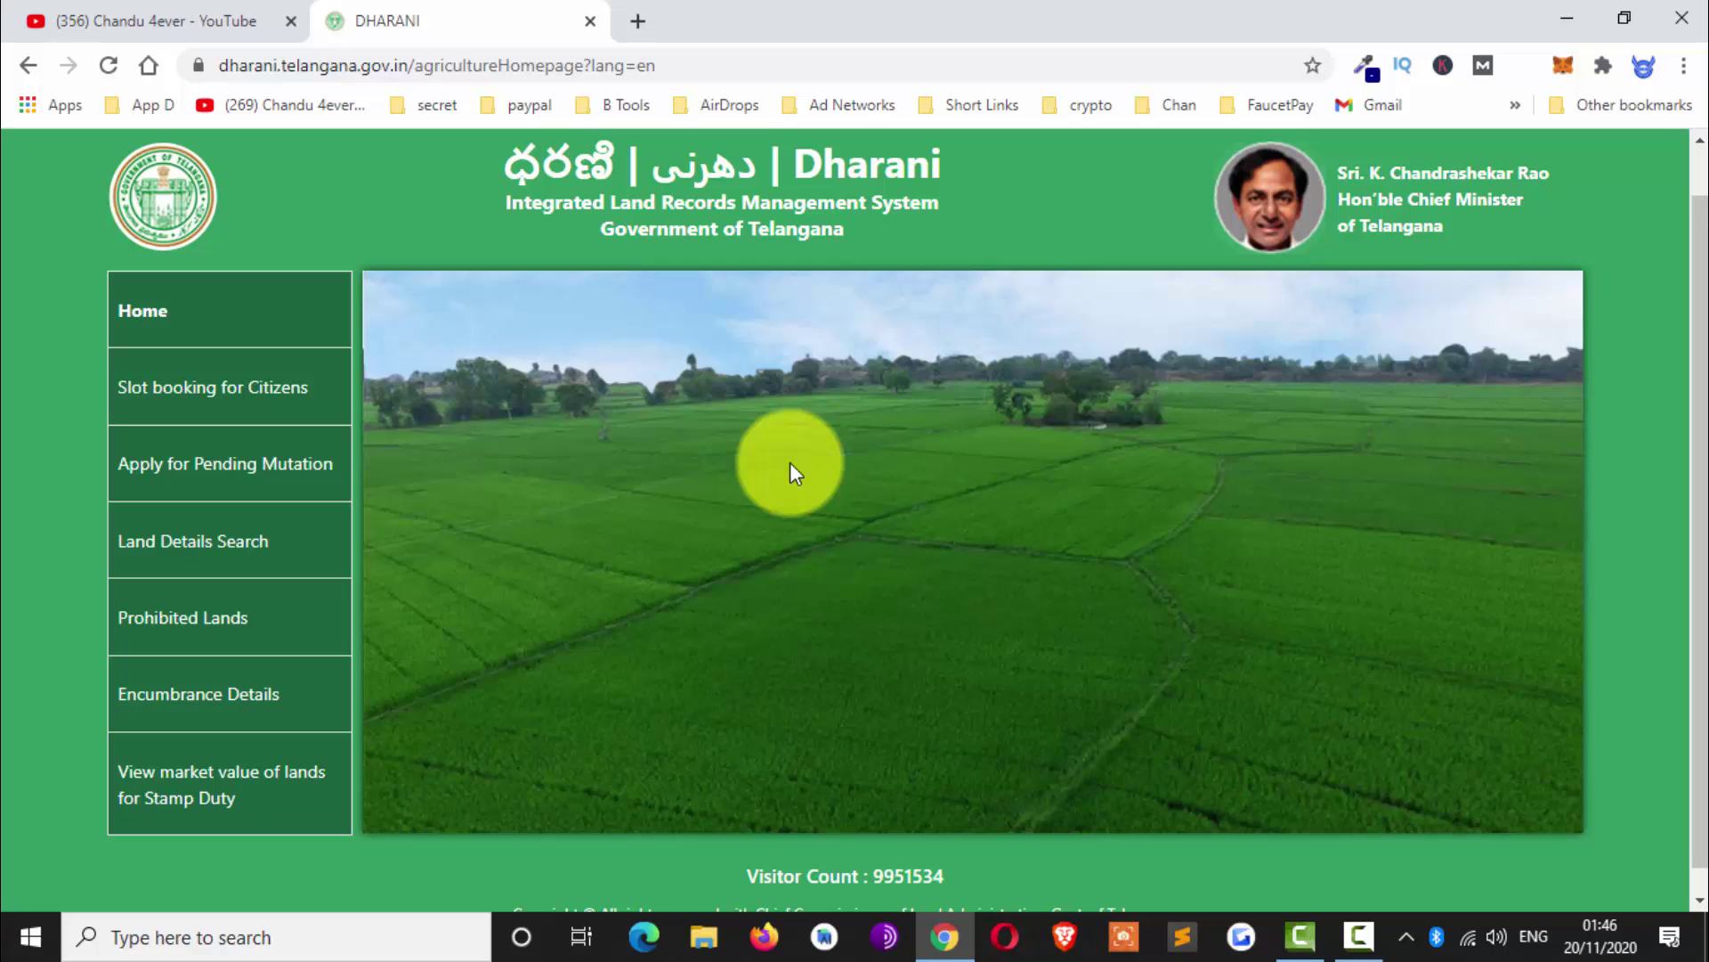
click(265, 403)
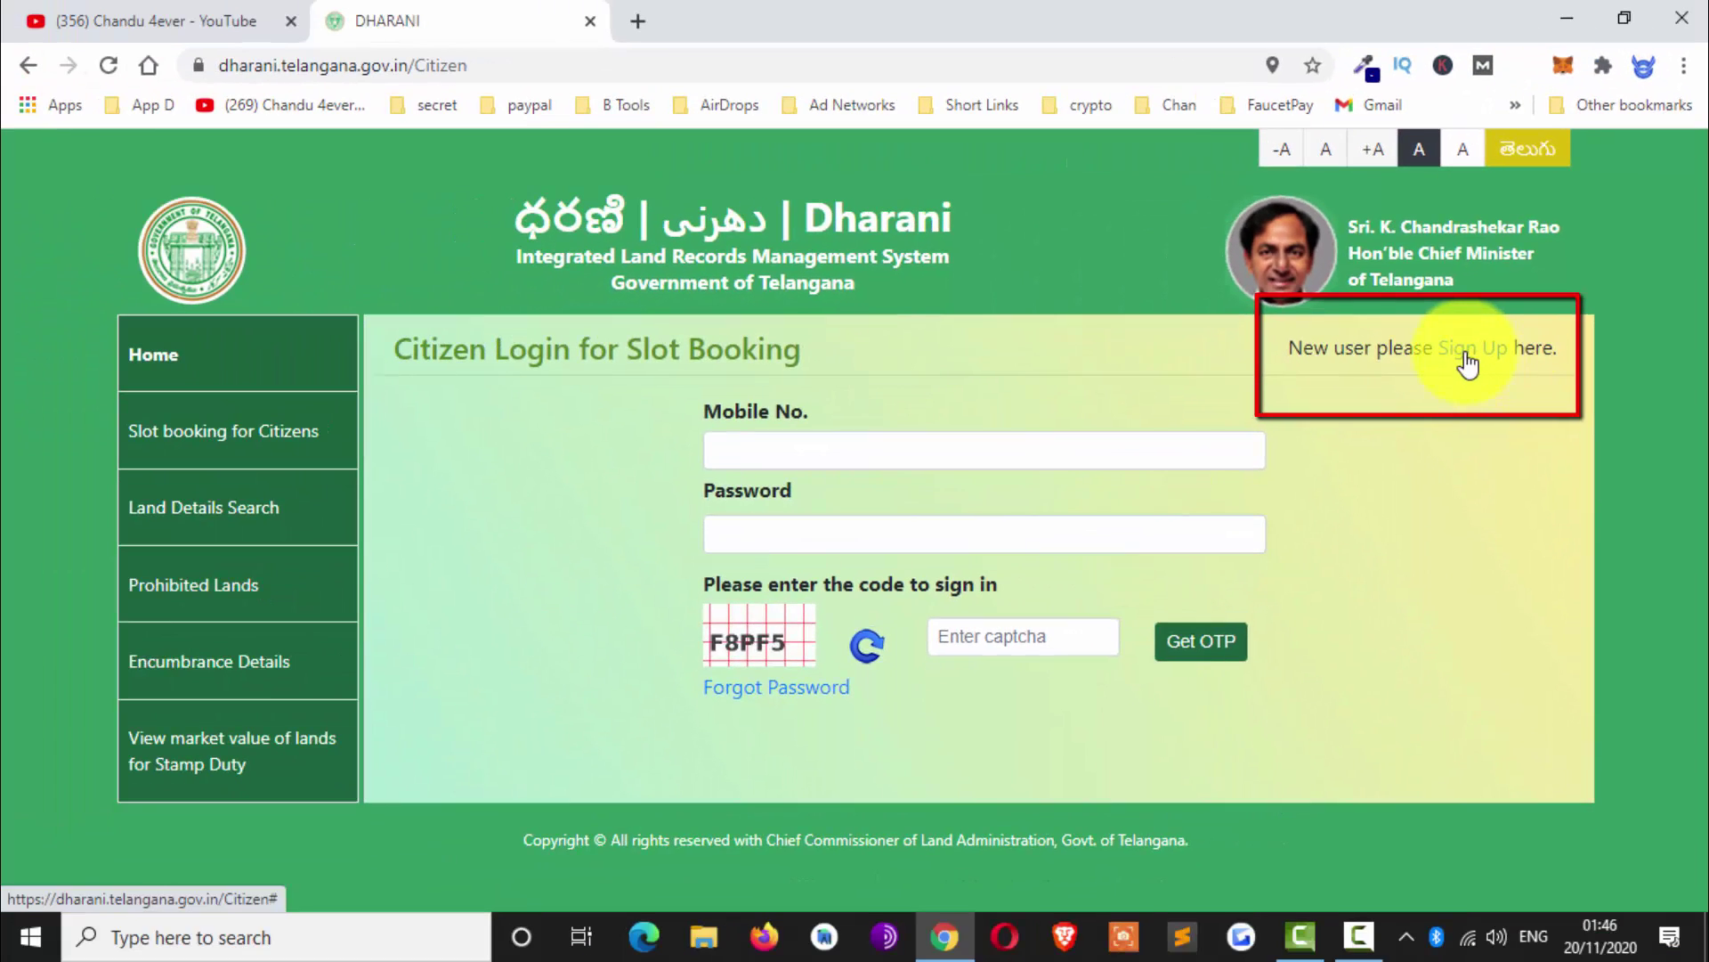
- Open the new-user sign-up form, review its name, mobile number and captcha fields, and close it
click(1467, 356)
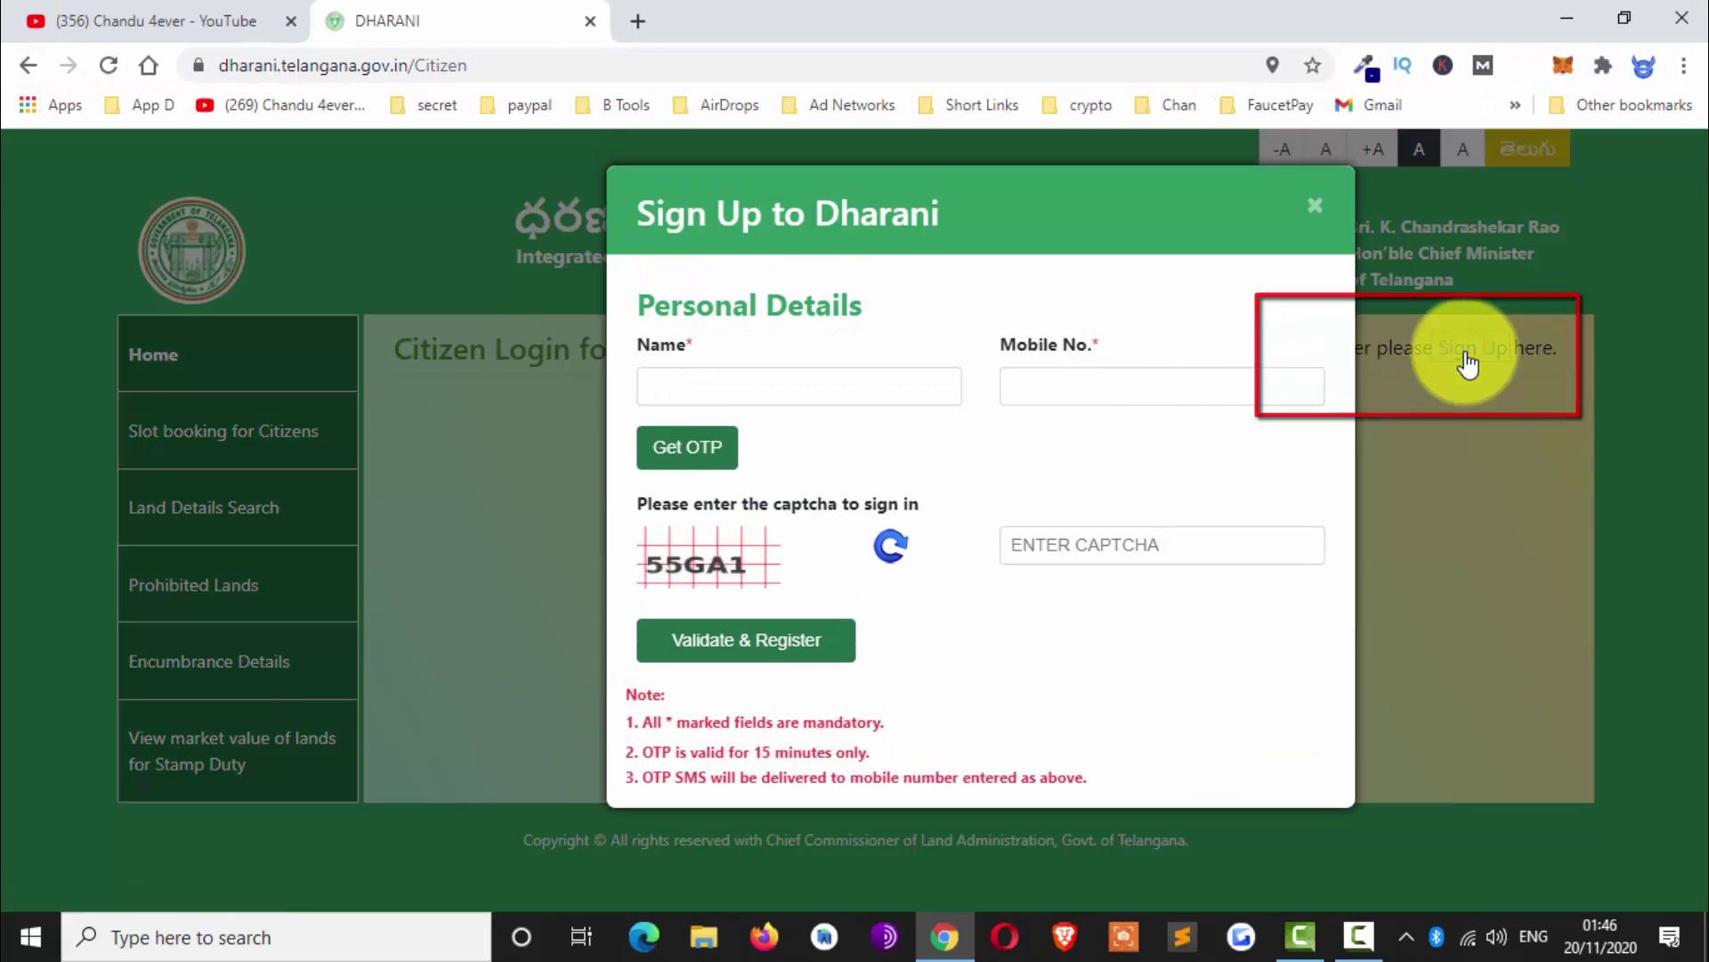
click(835, 379)
click(1029, 385)
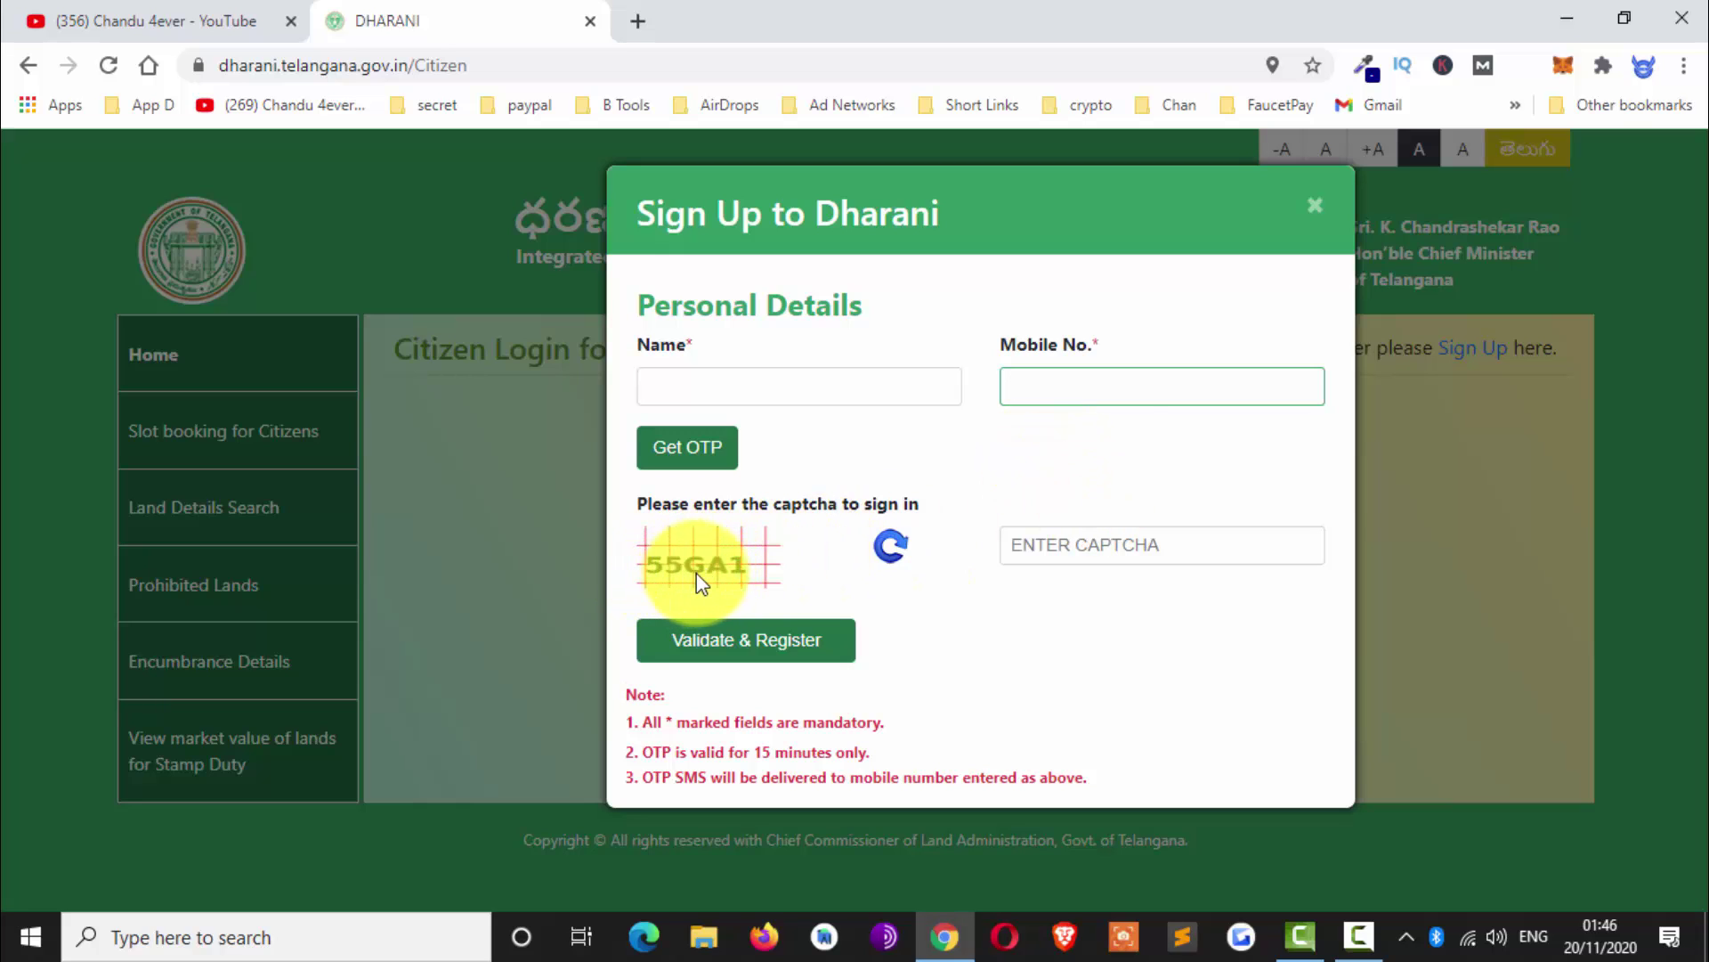
click(1072, 537)
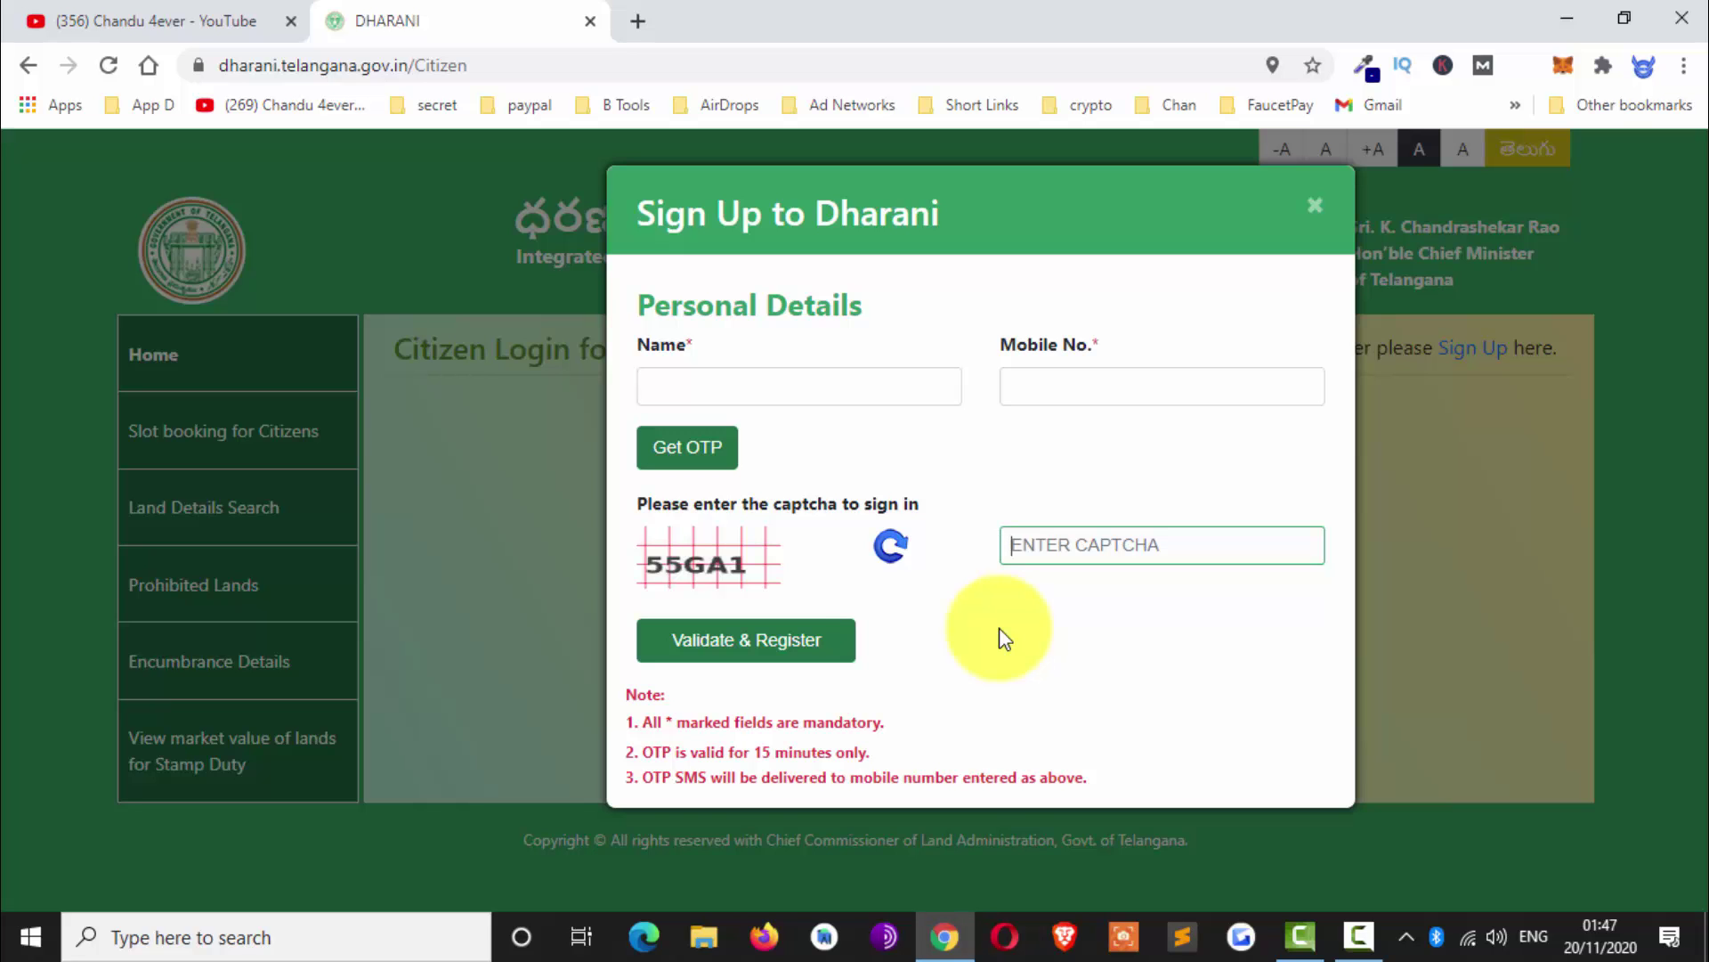
click(1325, 212)
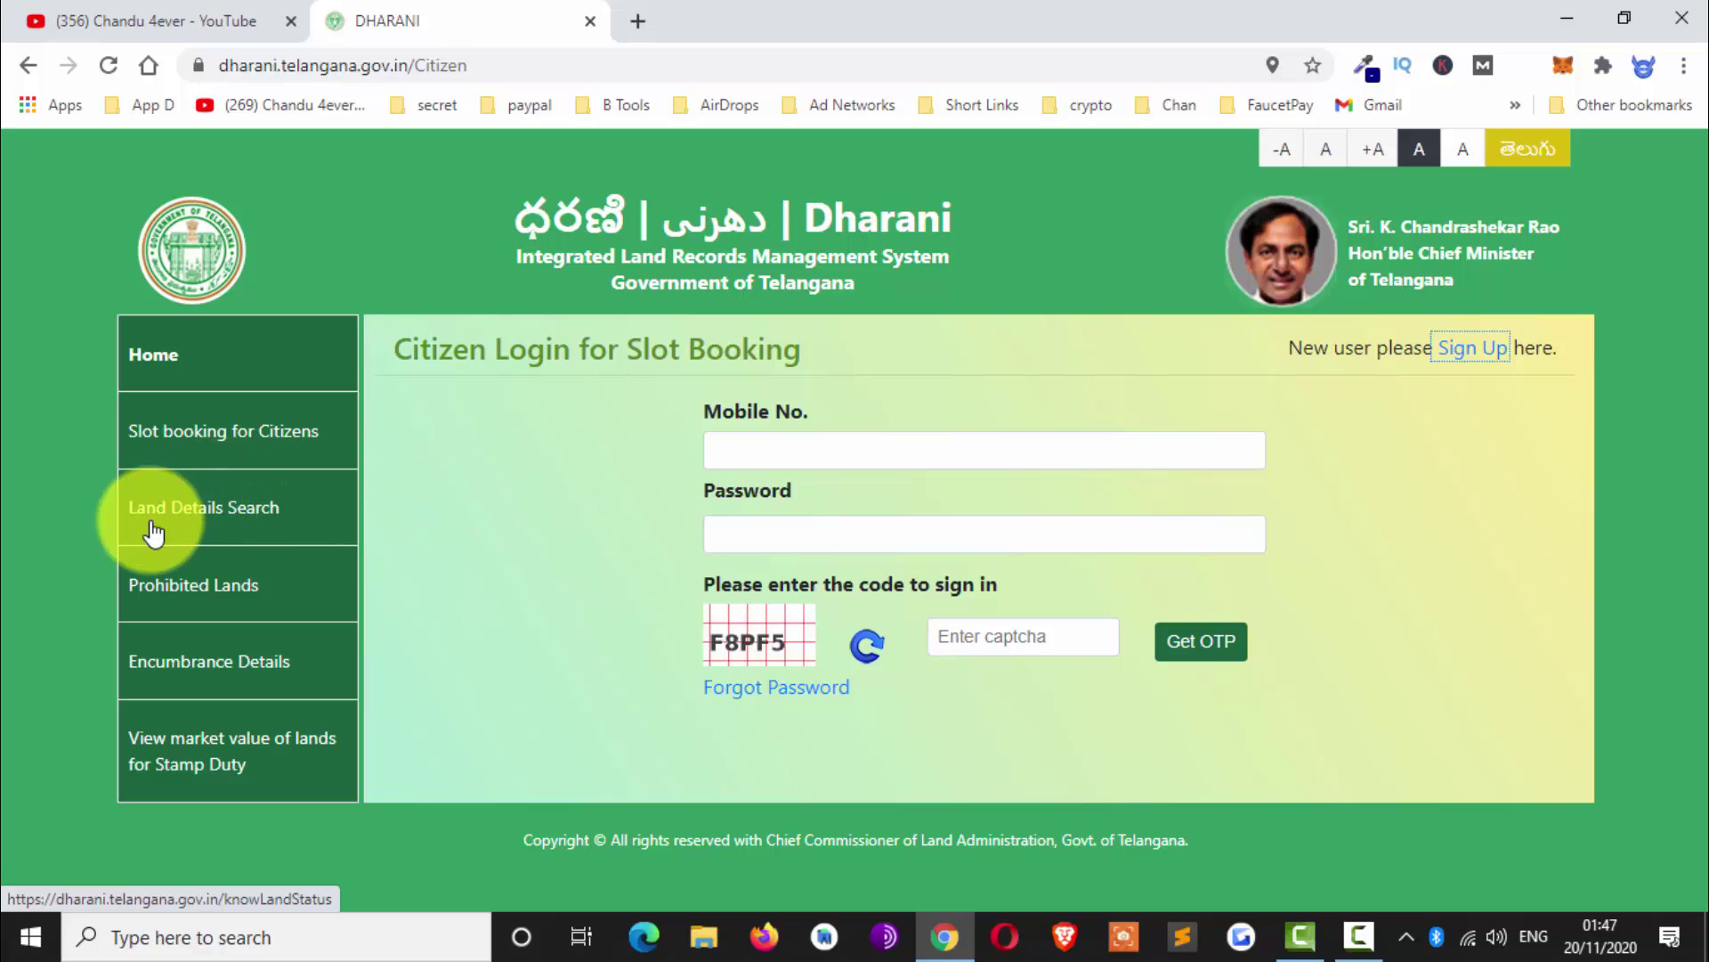
- Open Land Details Search and select the district Adilabad, the mandal Bela and the village Bhadi
click(229, 515)
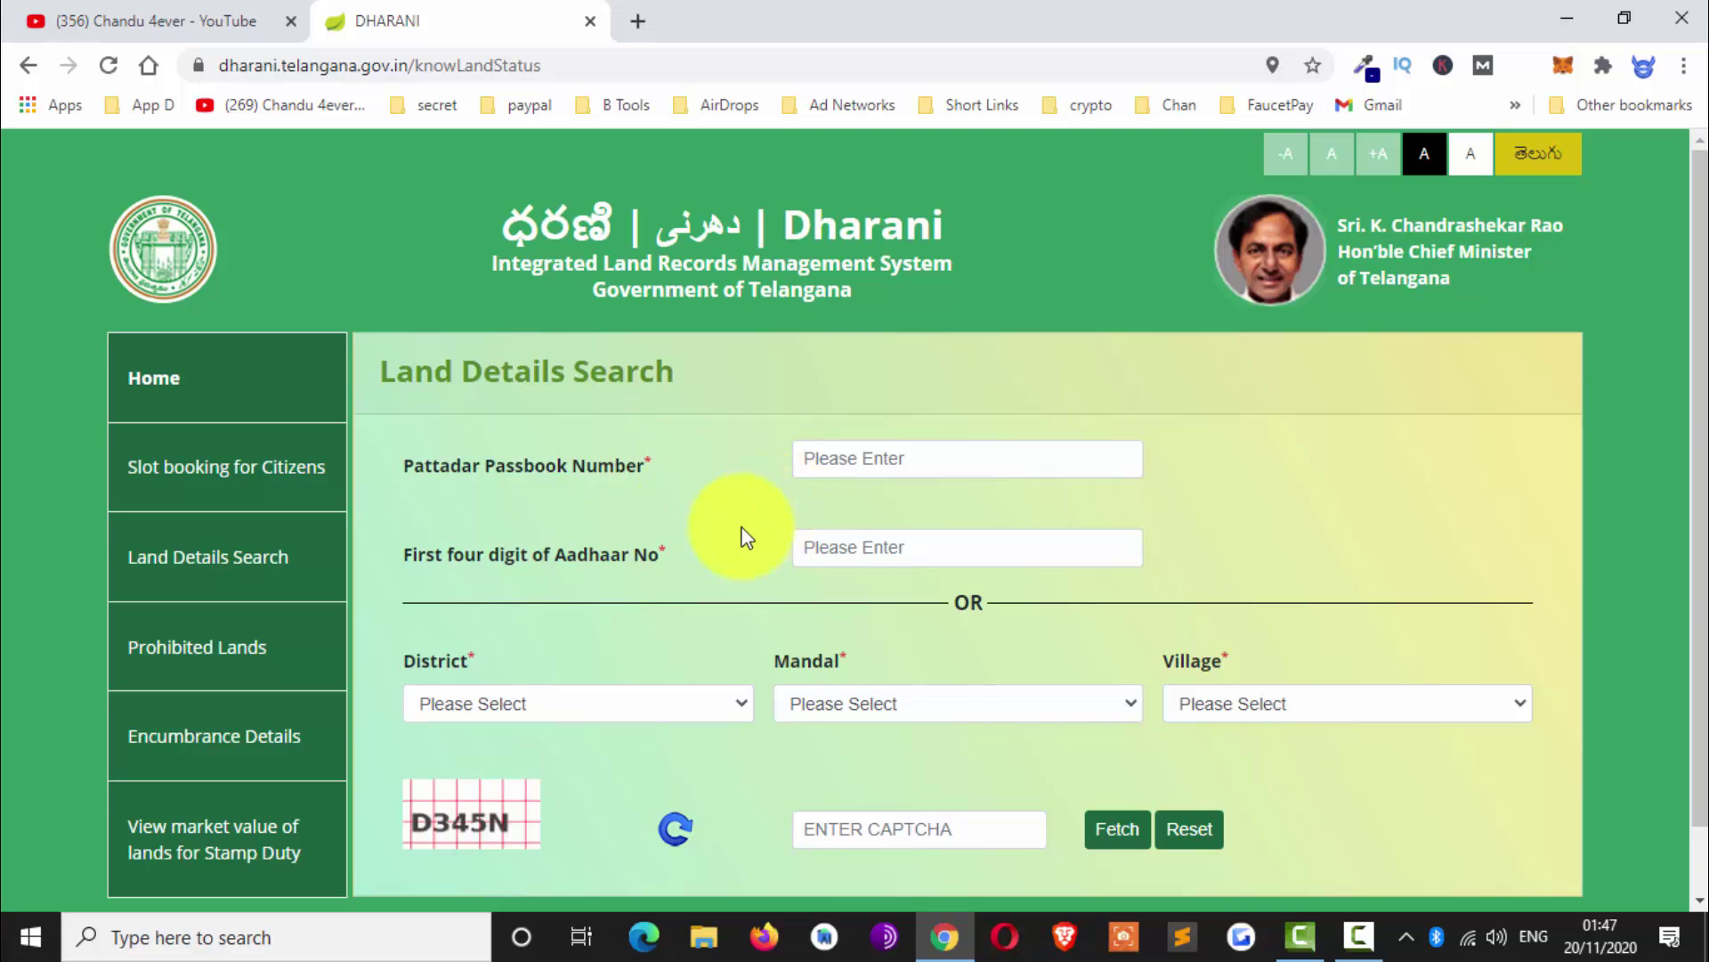
scroll(721, 534, down, 1)
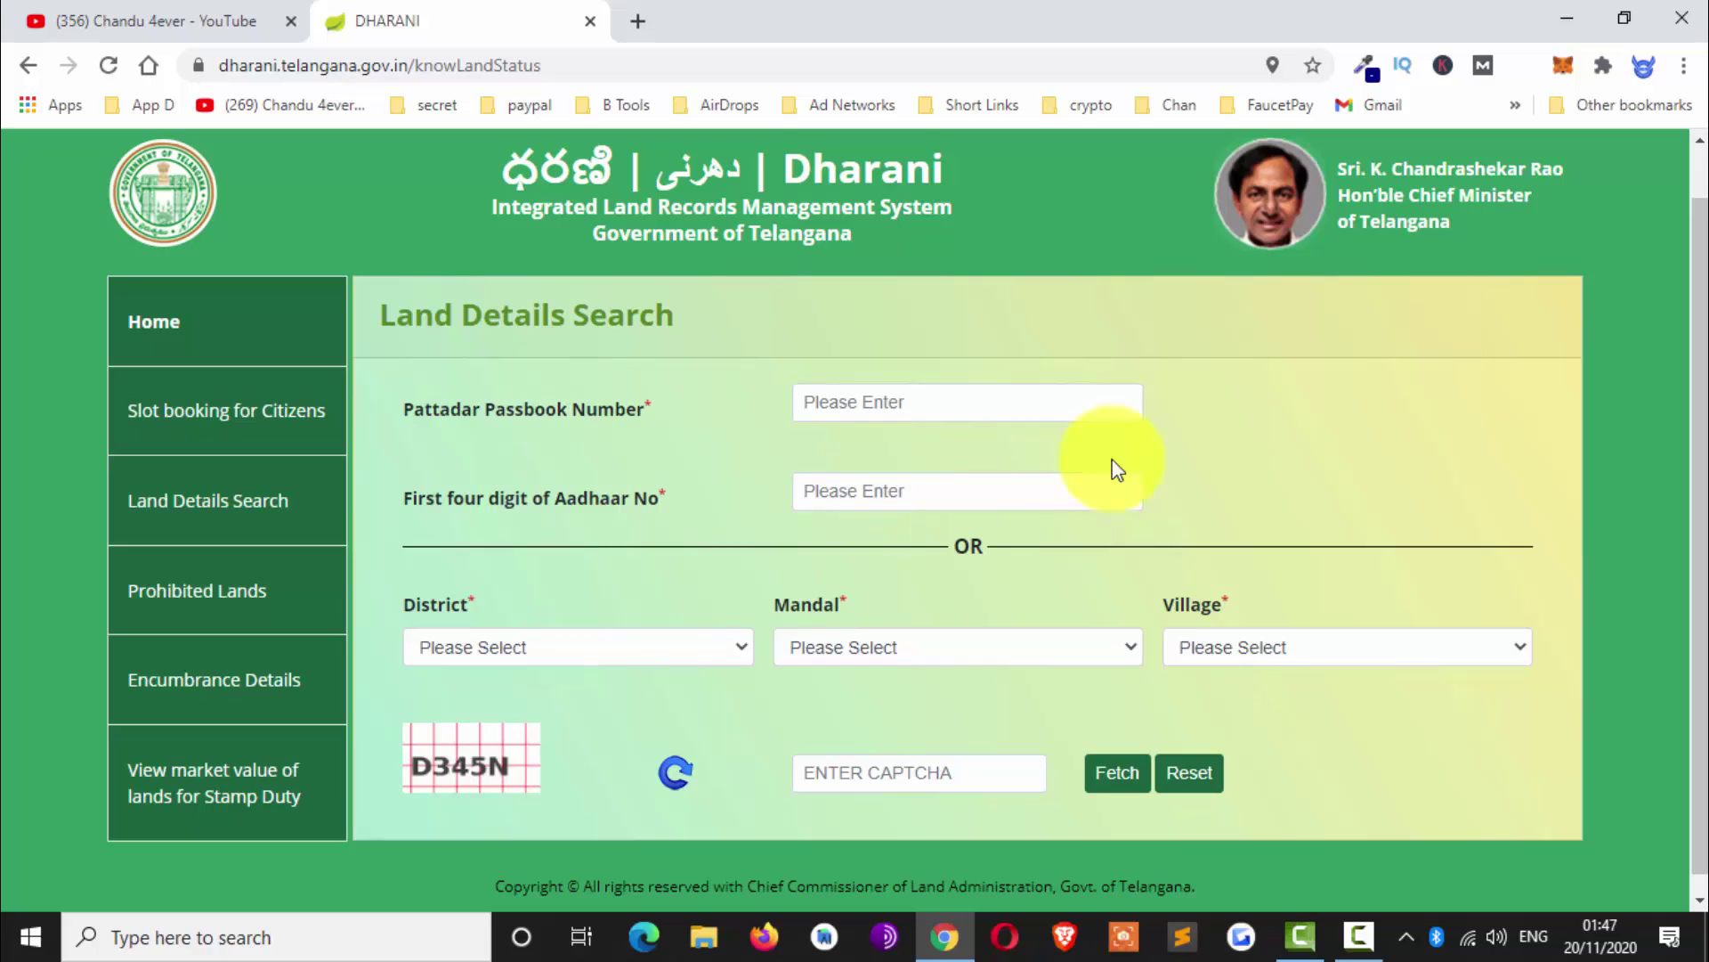
scroll(1252, 504, down, 1)
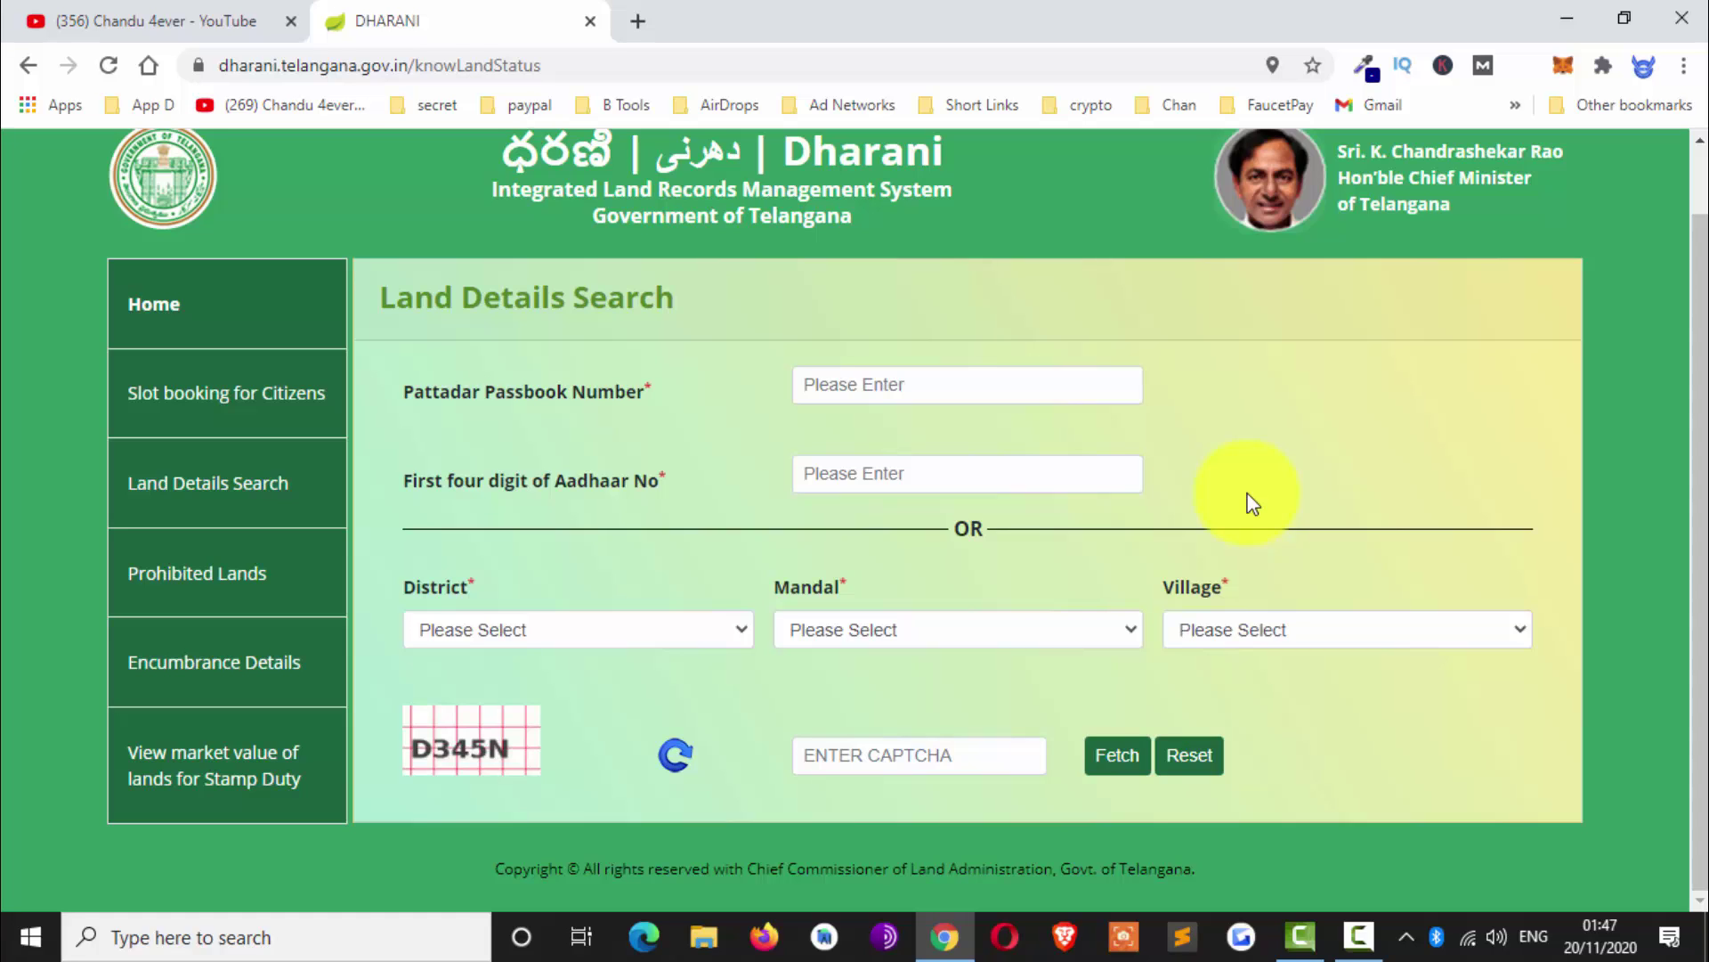
click(686, 628)
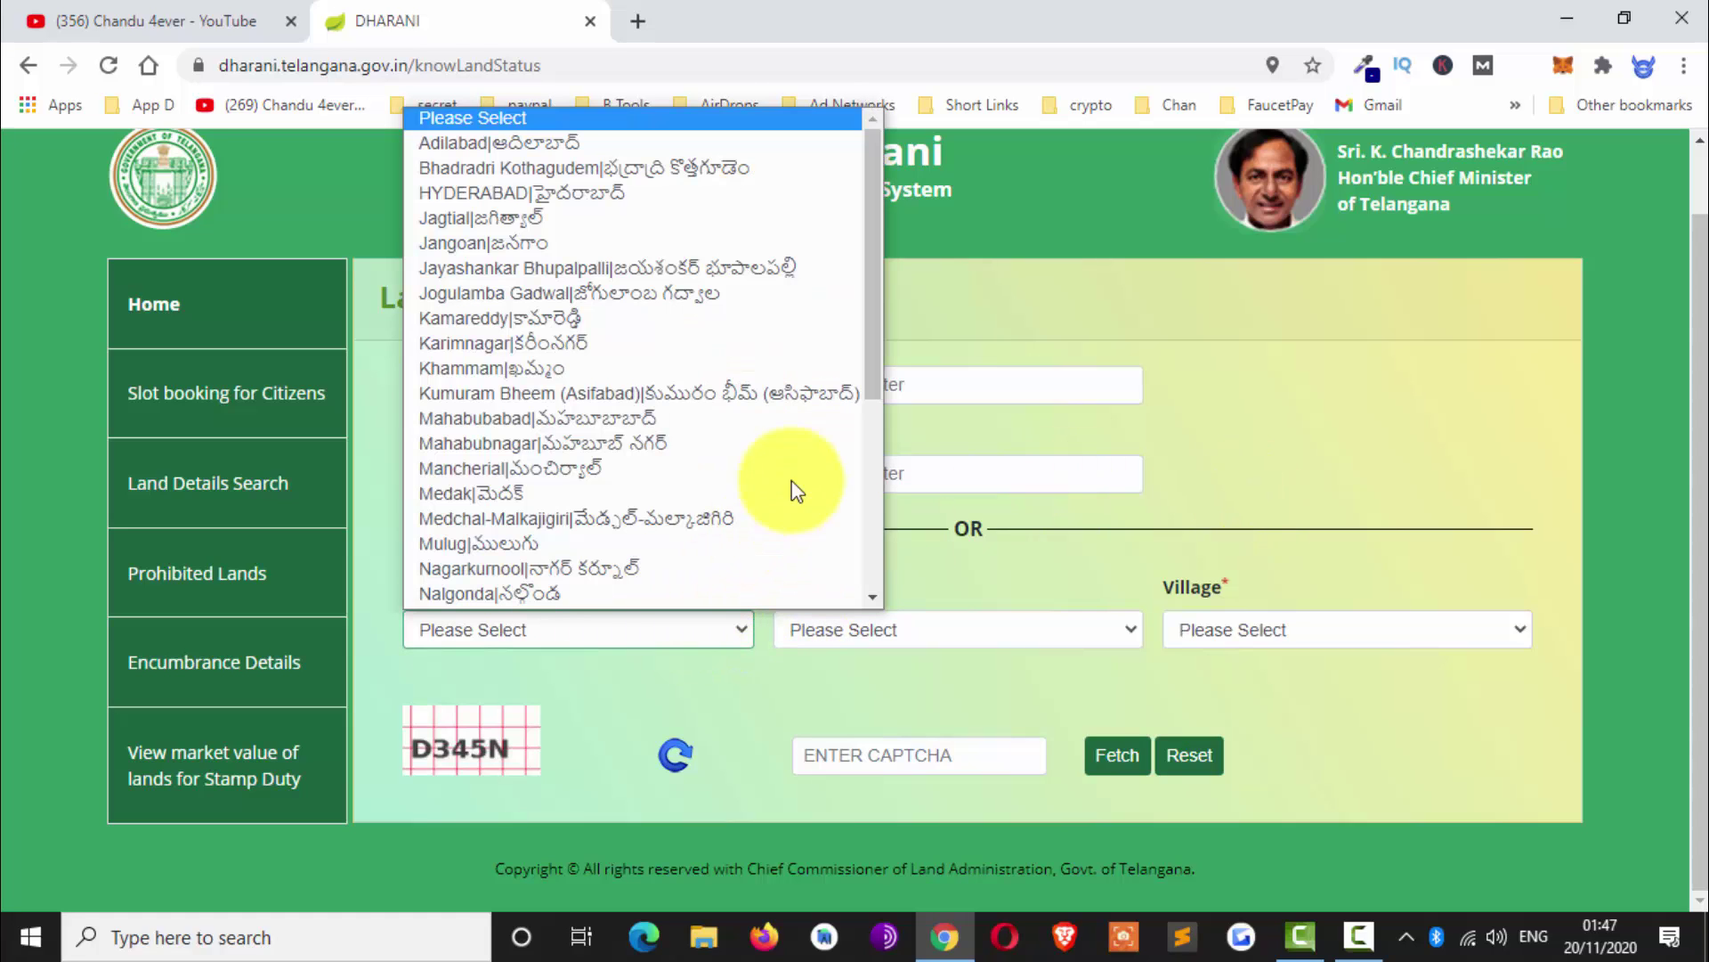
click(517, 142)
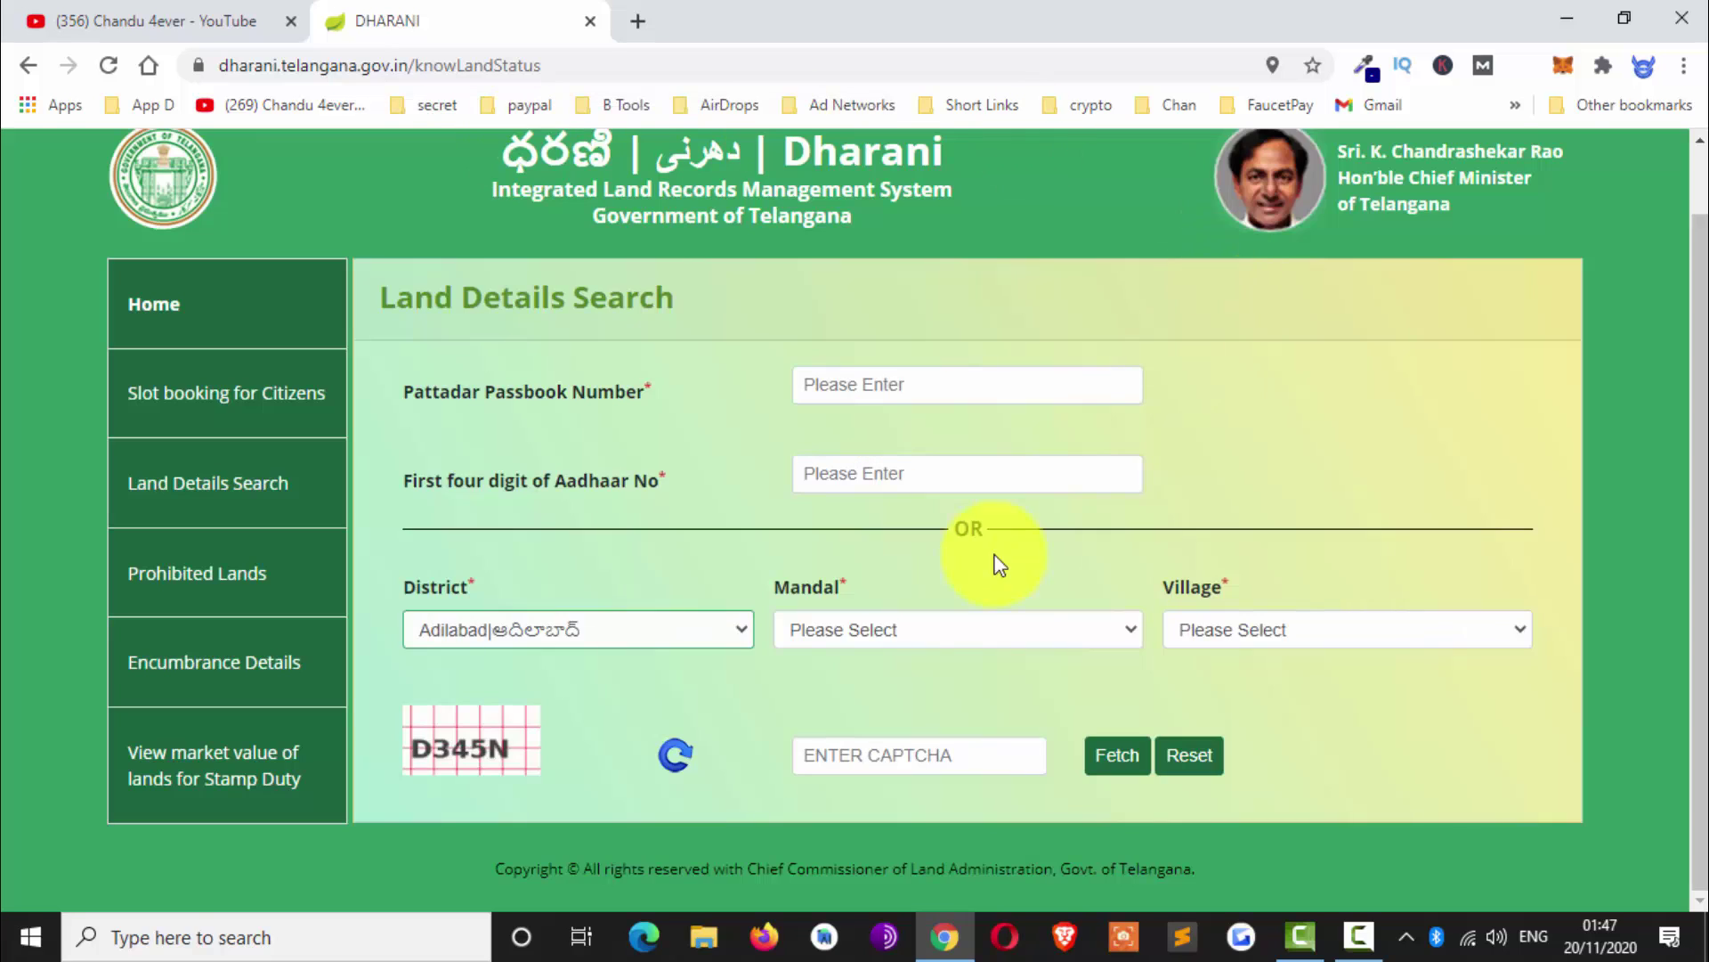
click(899, 632)
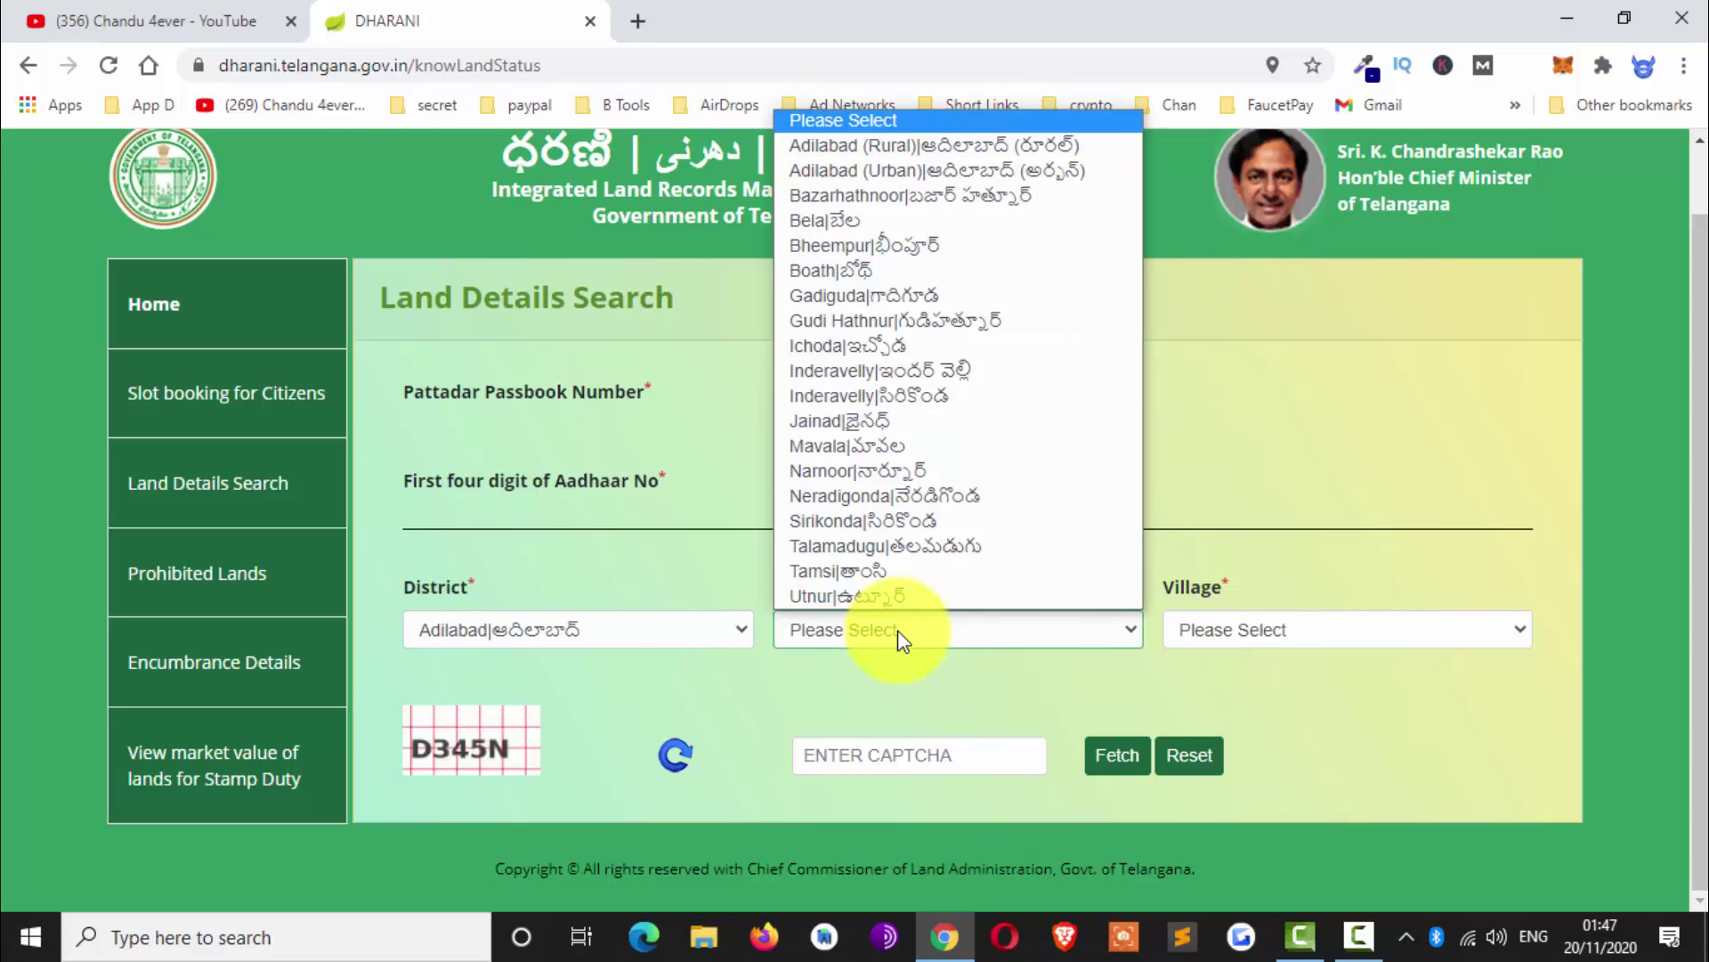
click(893, 220)
click(1271, 627)
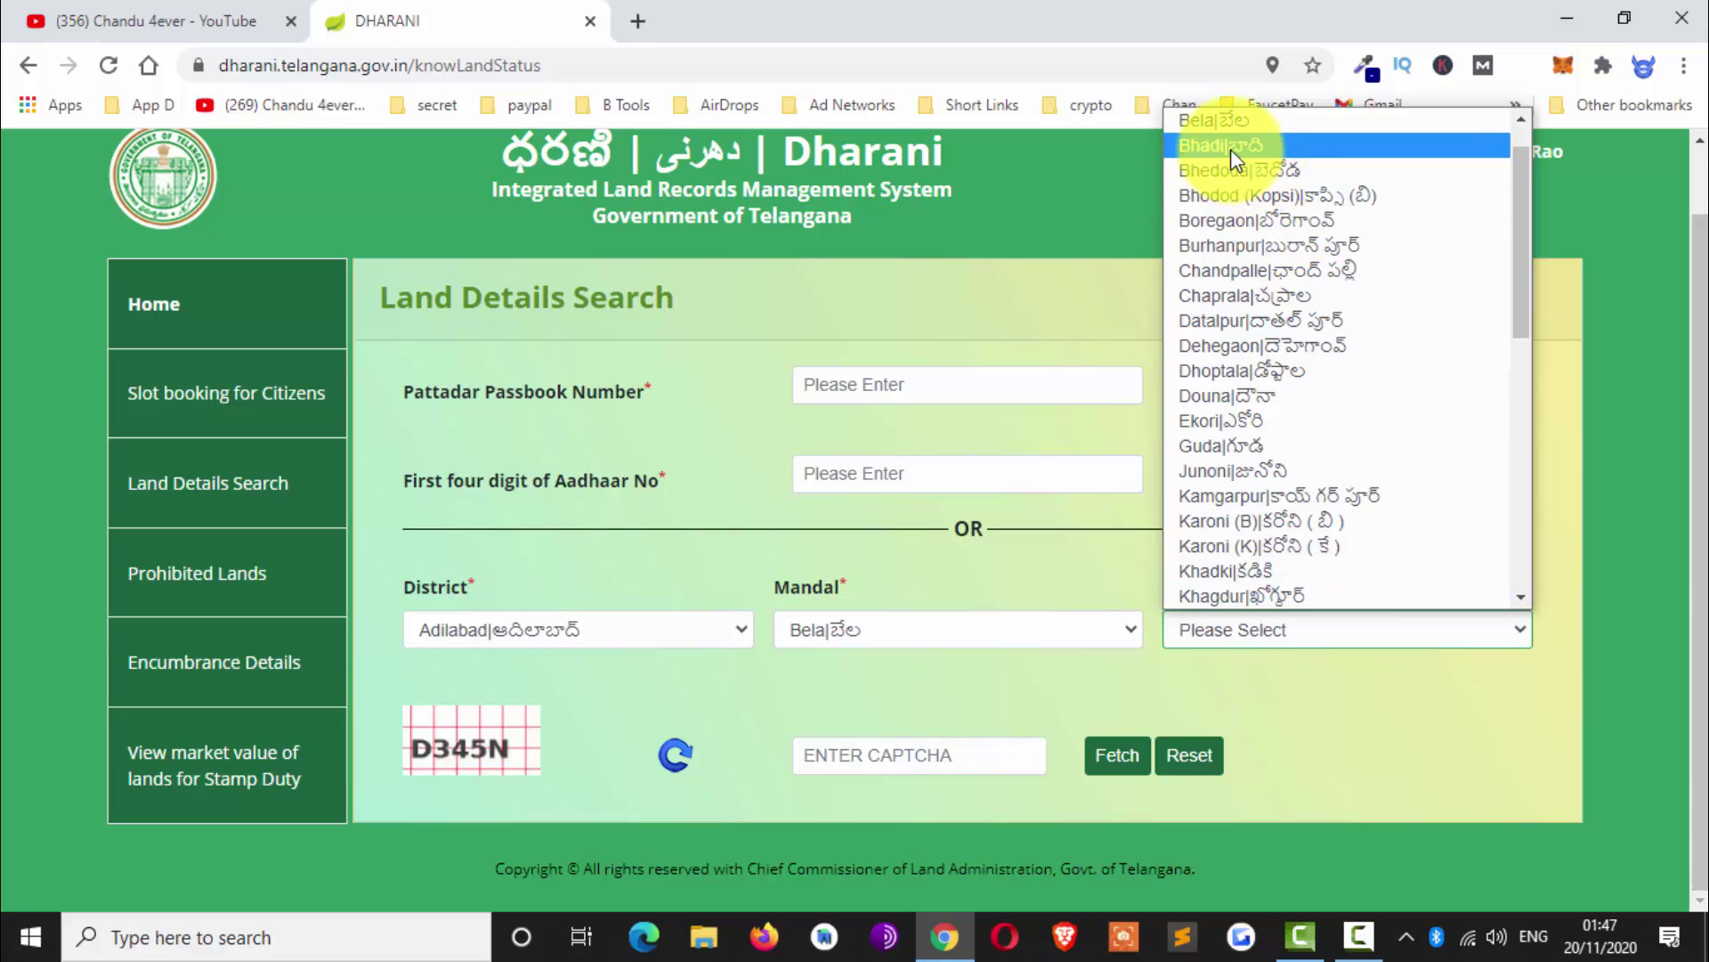
click(1231, 148)
- Set the Survey No./Sub-Division No. of the land search to 4/1A
scroll(1370, 704, down, 2)
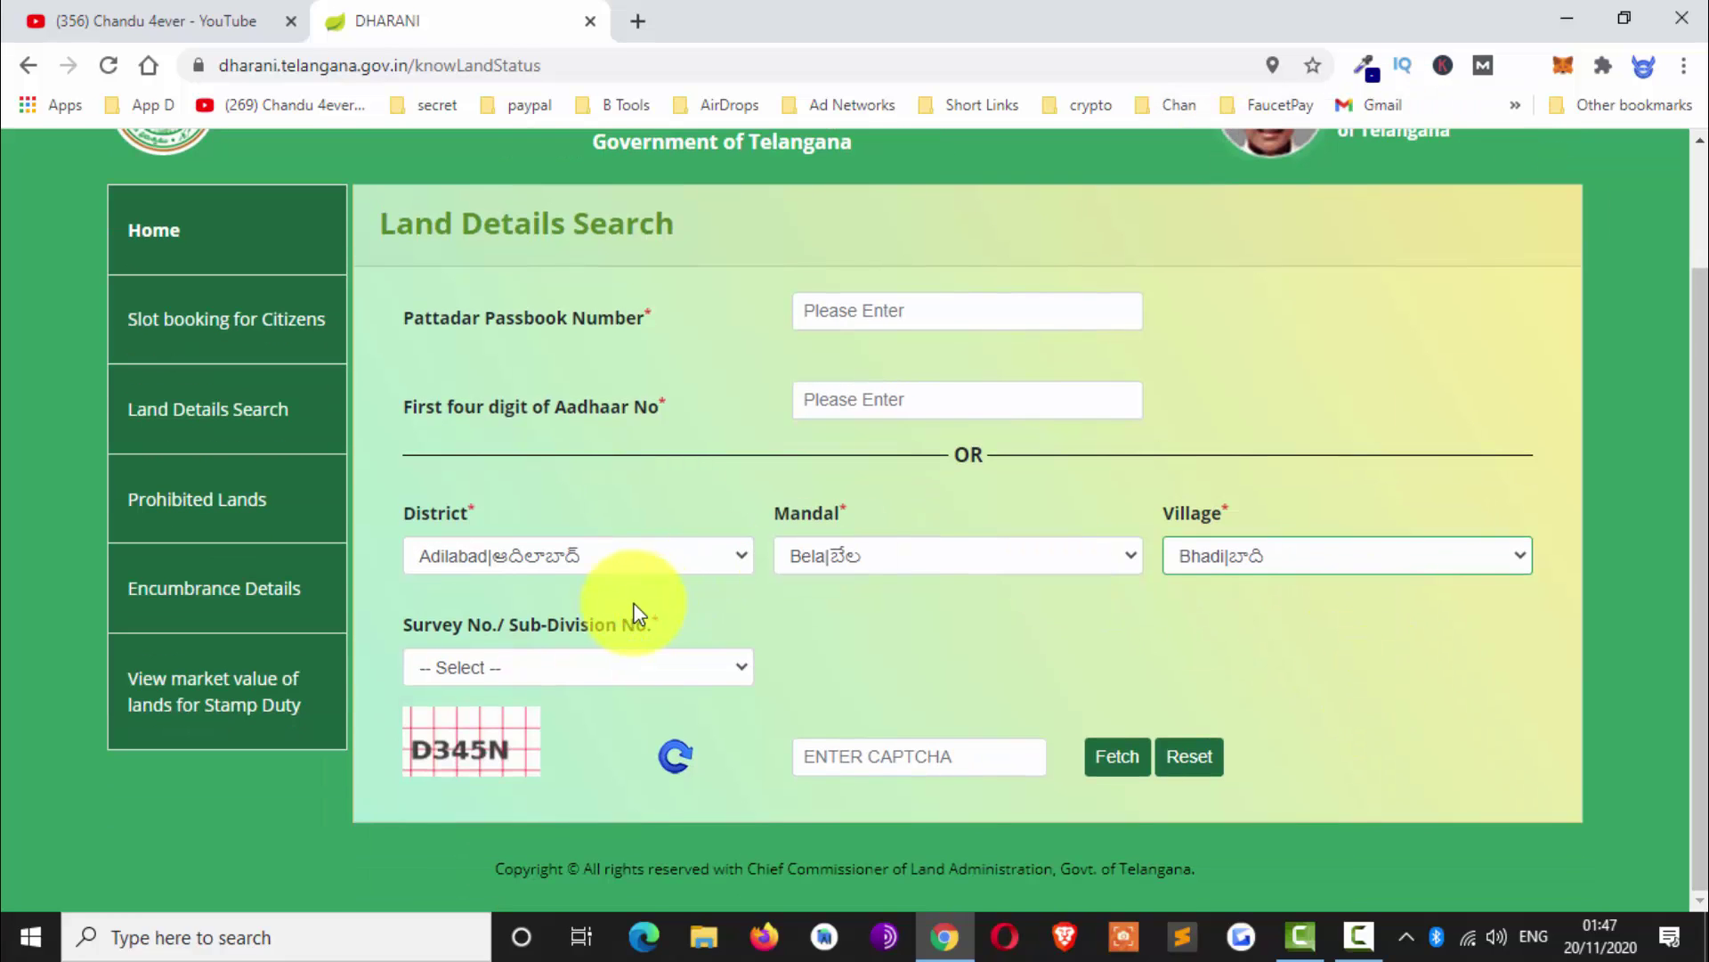
click(708, 681)
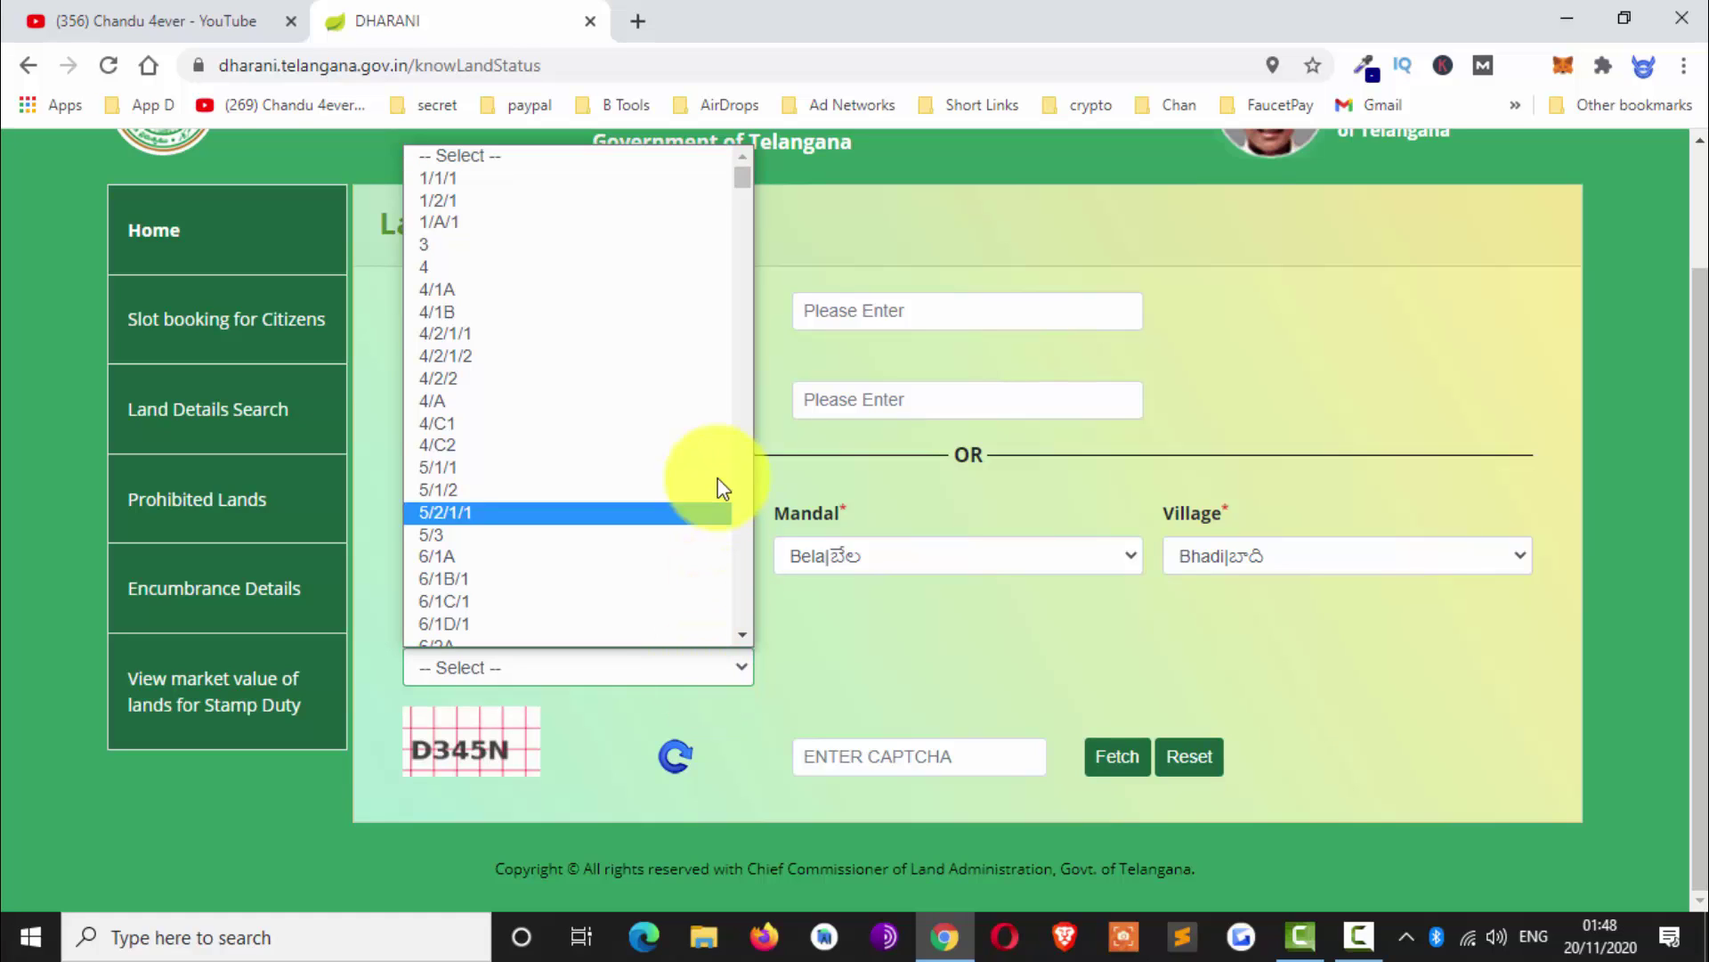
click(509, 288)
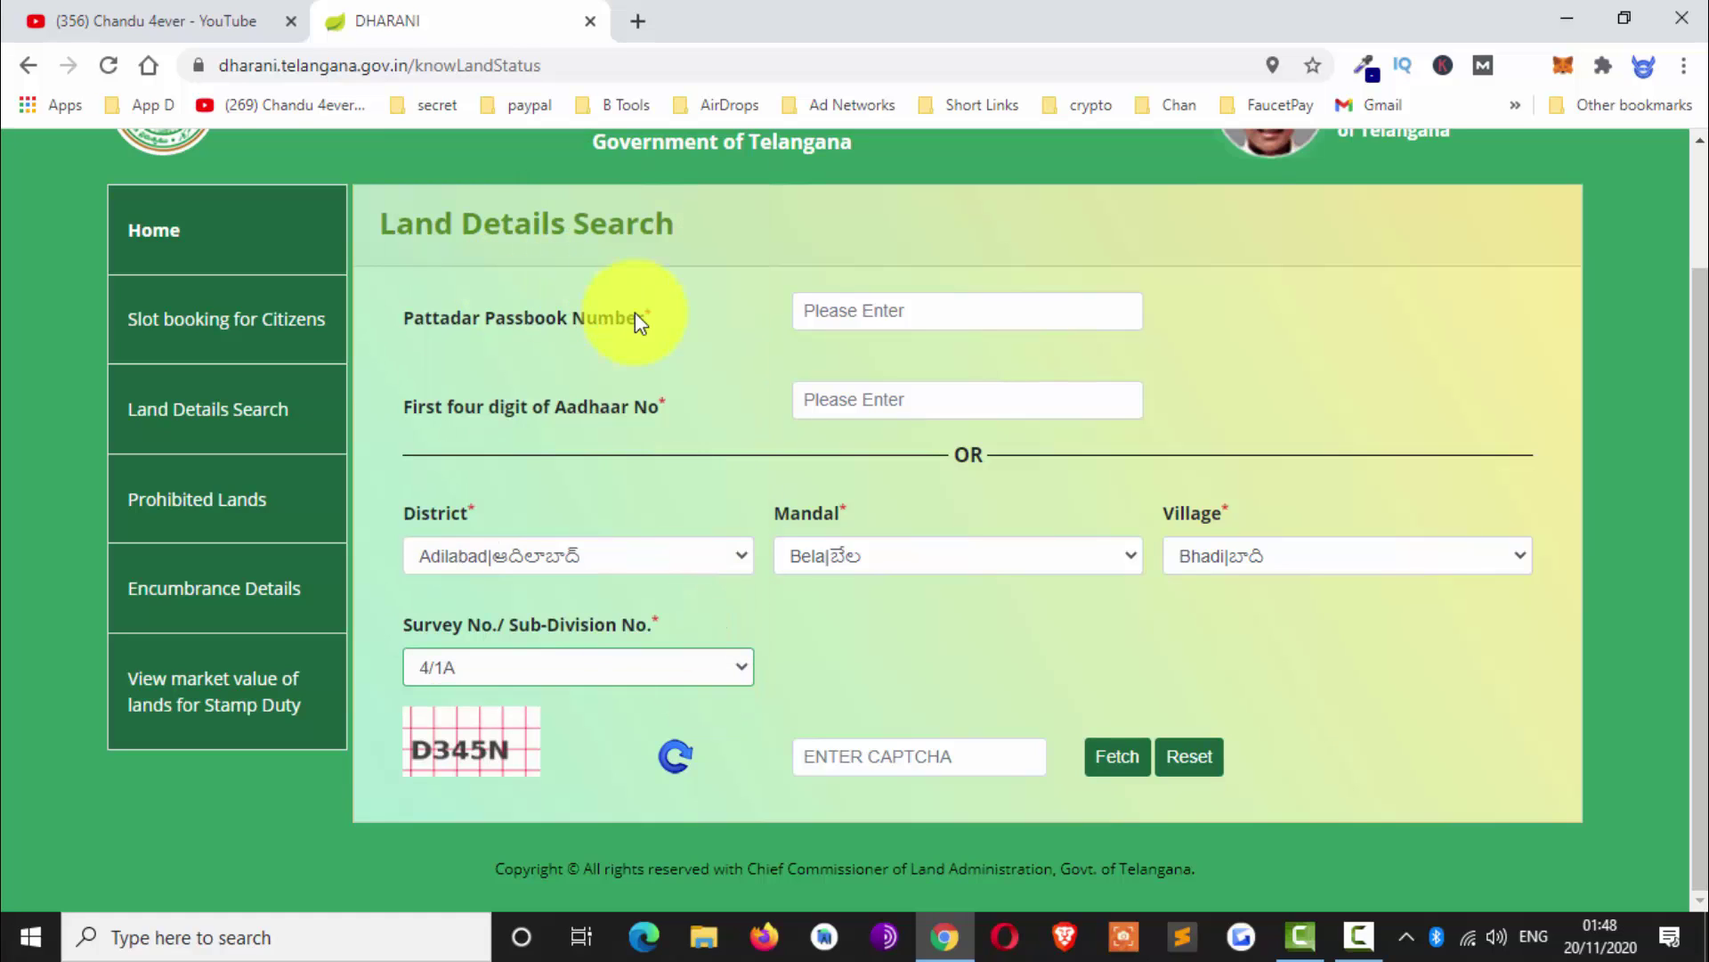
click(917, 689)
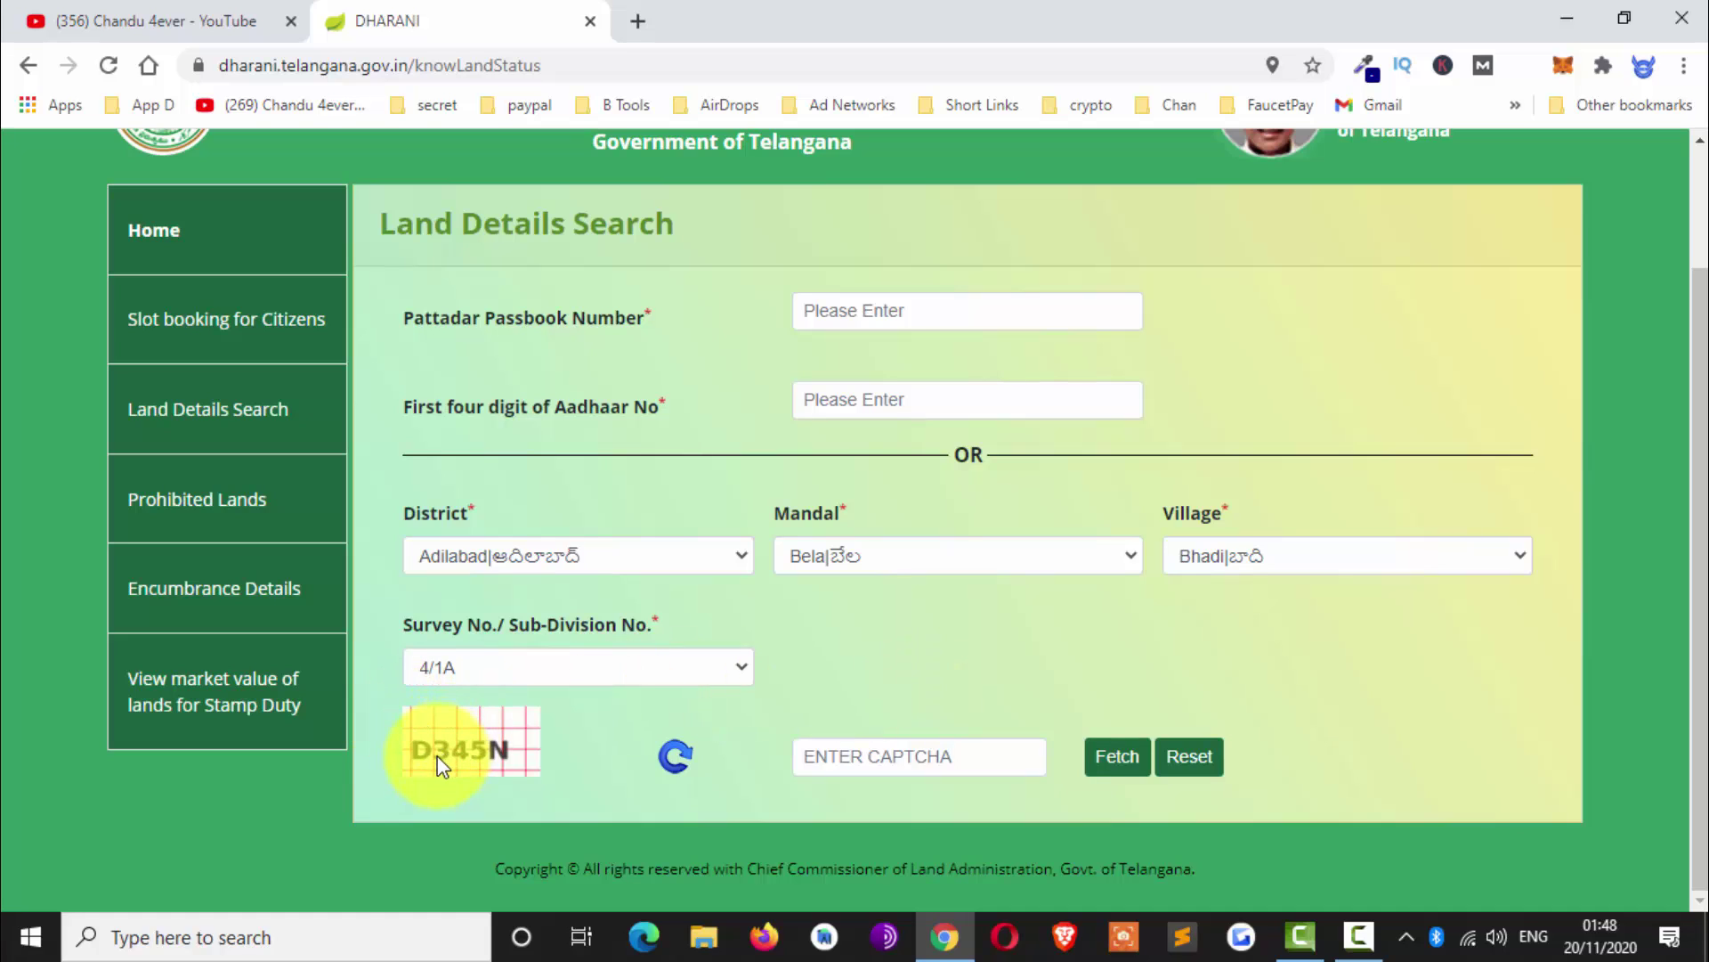
- Enter the displayed captcha code and fetch the land details for the chosen survey number
click(877, 755)
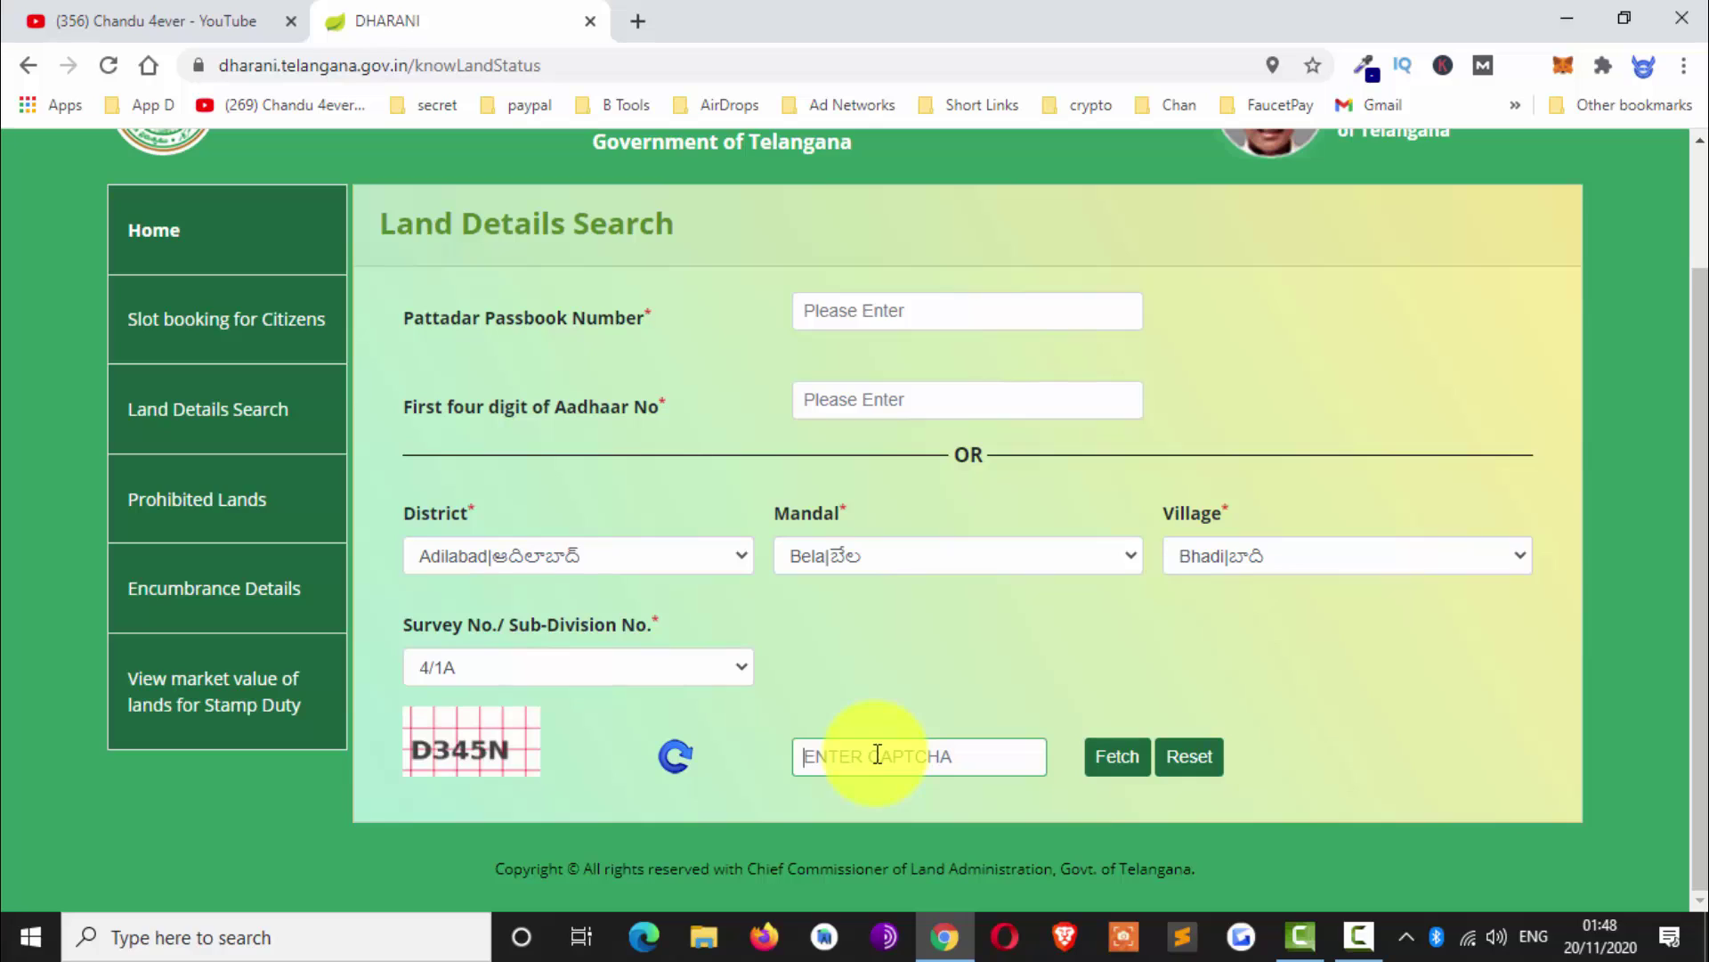
text(D345N)
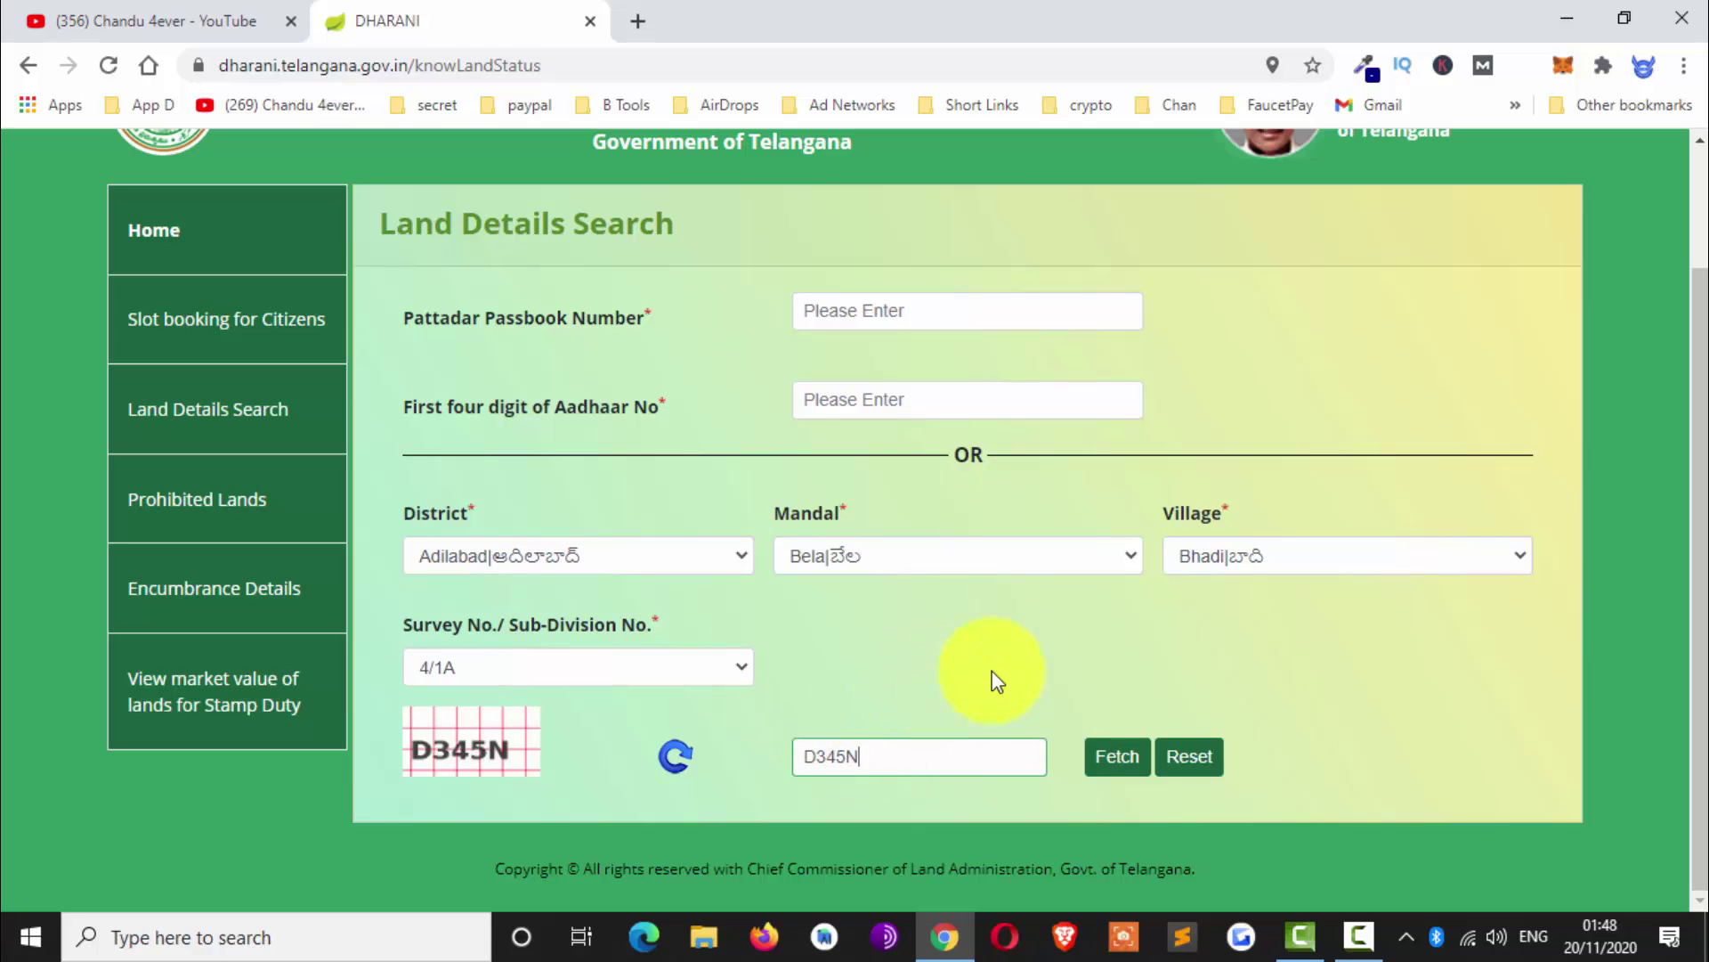
click(1113, 762)
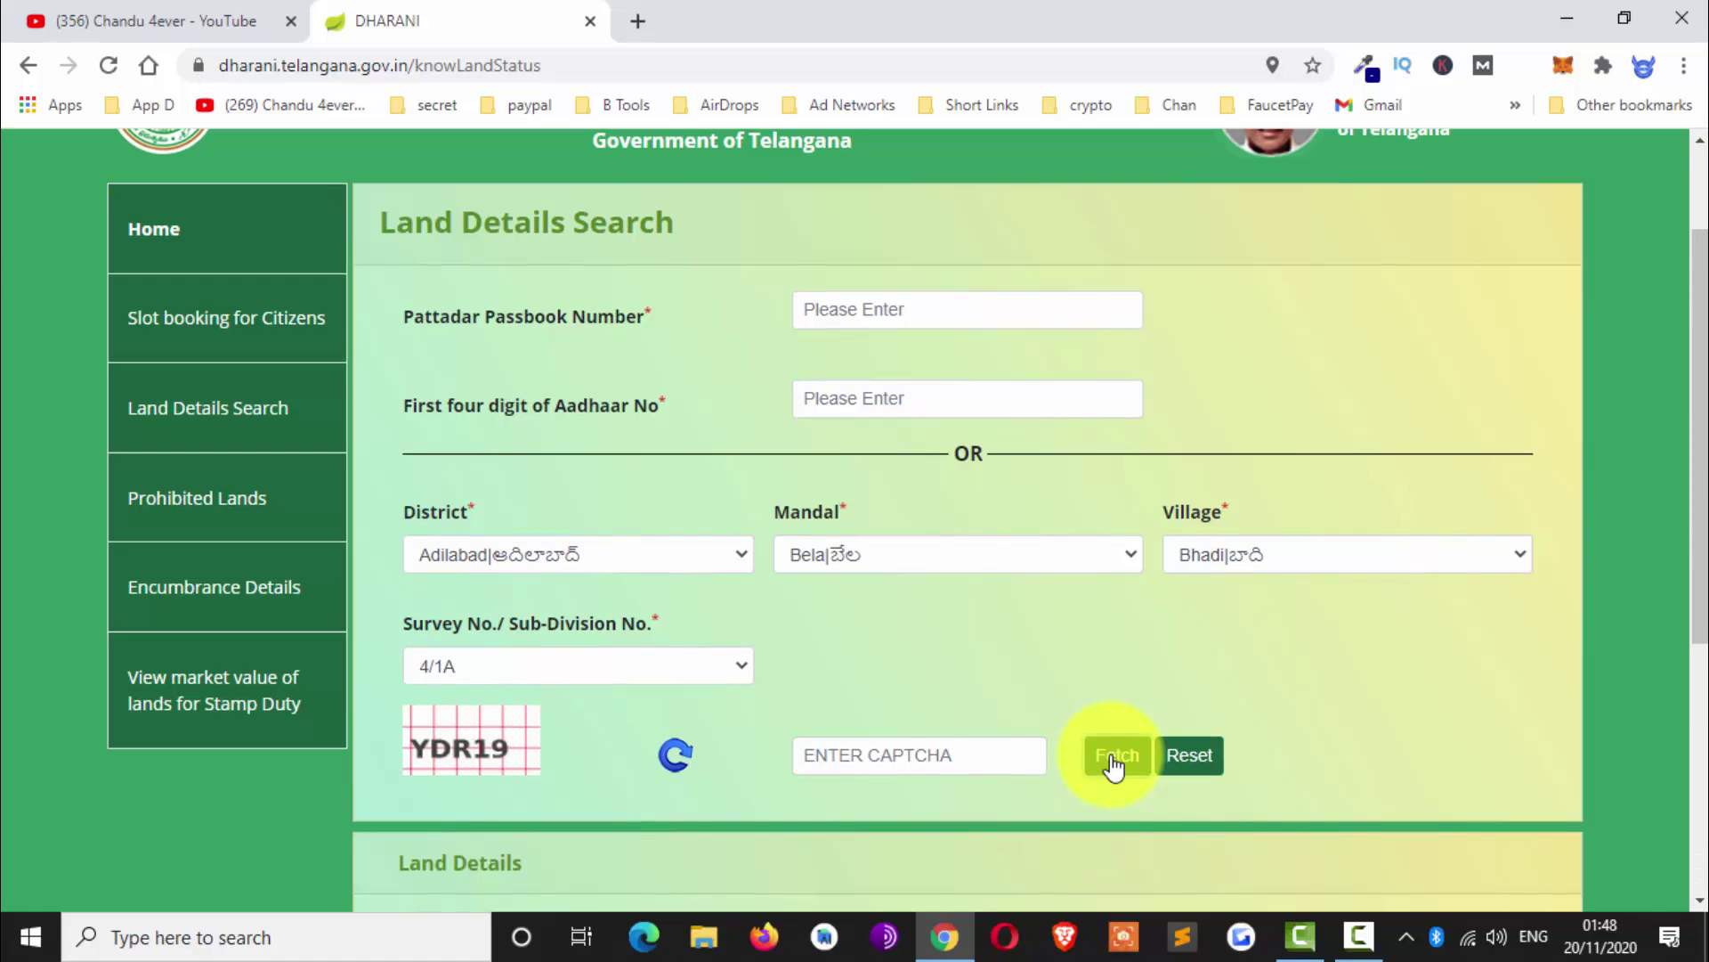
- Examine the fetched land details, including the pattadar name, total extent and market value
scroll(1113, 764, down, 3)
scroll(1113, 765, down, 2)
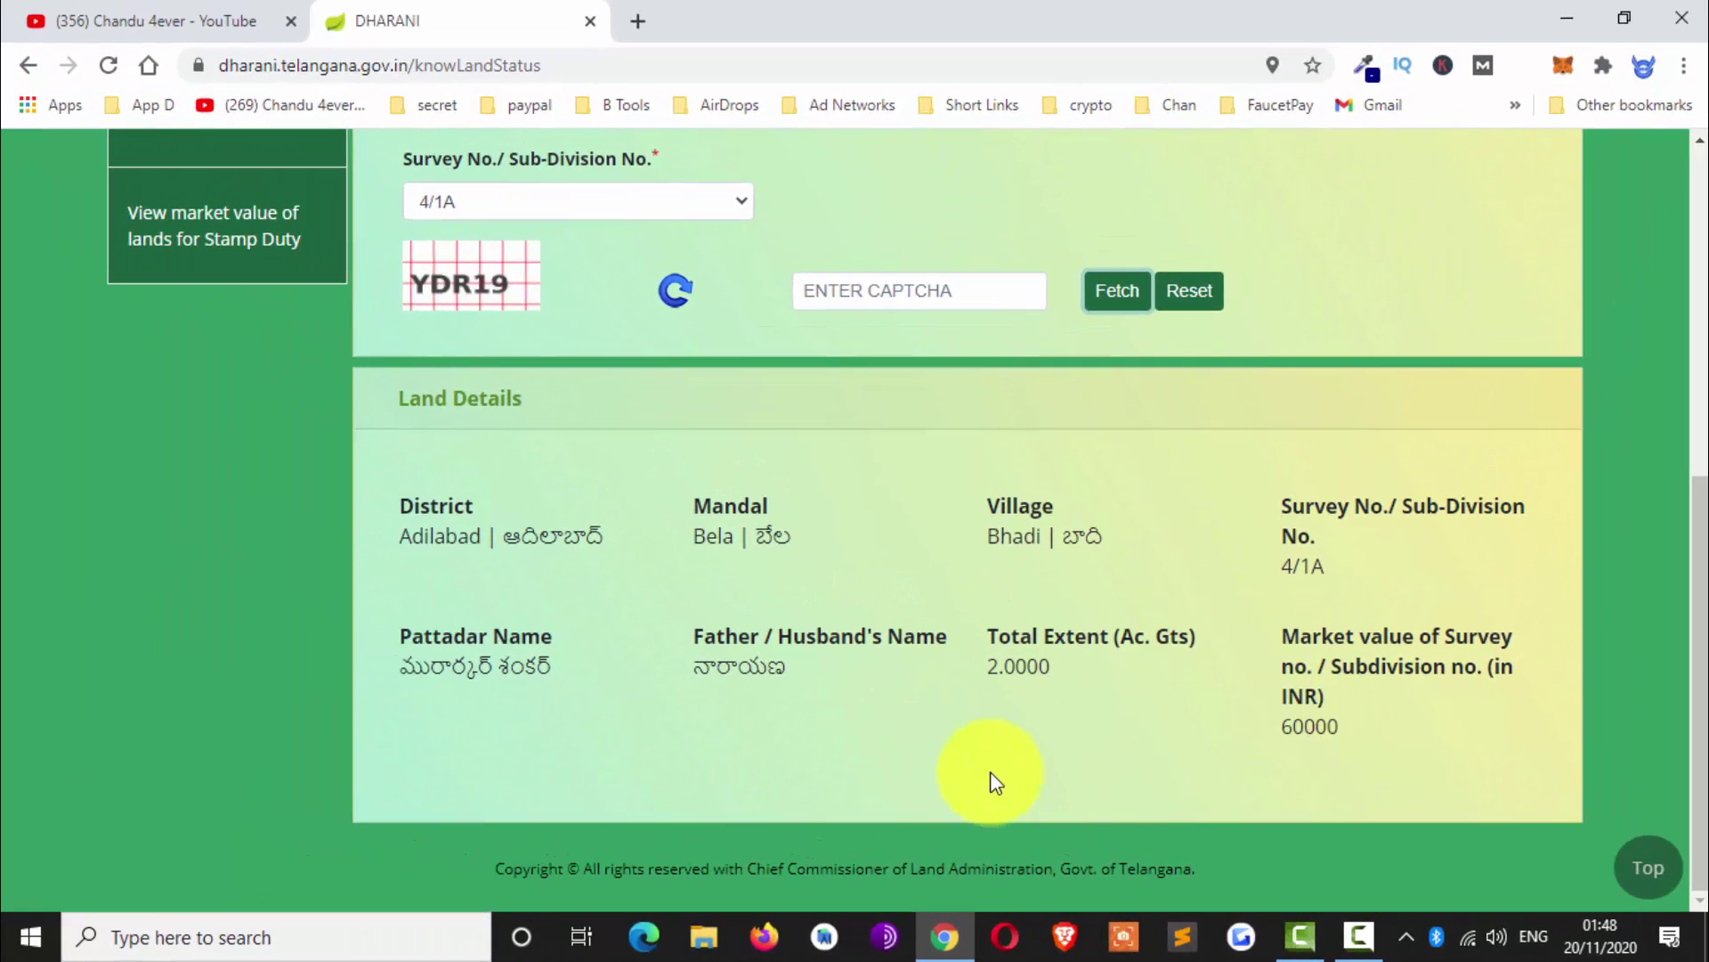
scroll(1131, 532, up, 3)
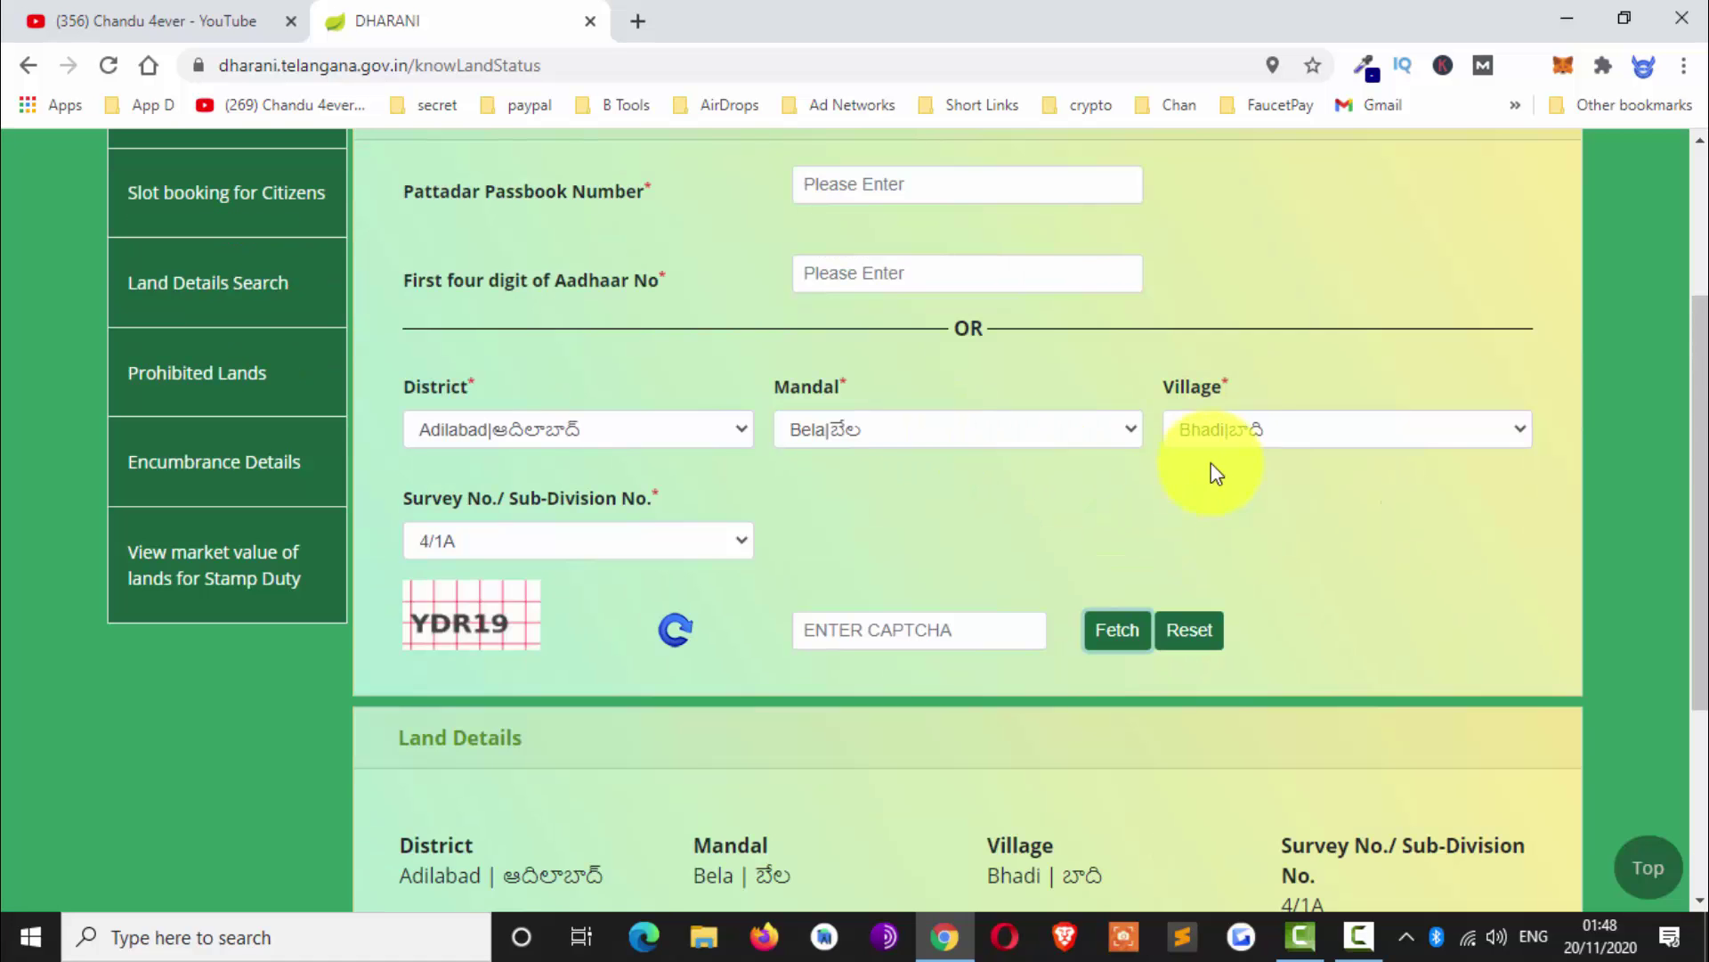
scroll(990, 505, down, 3)
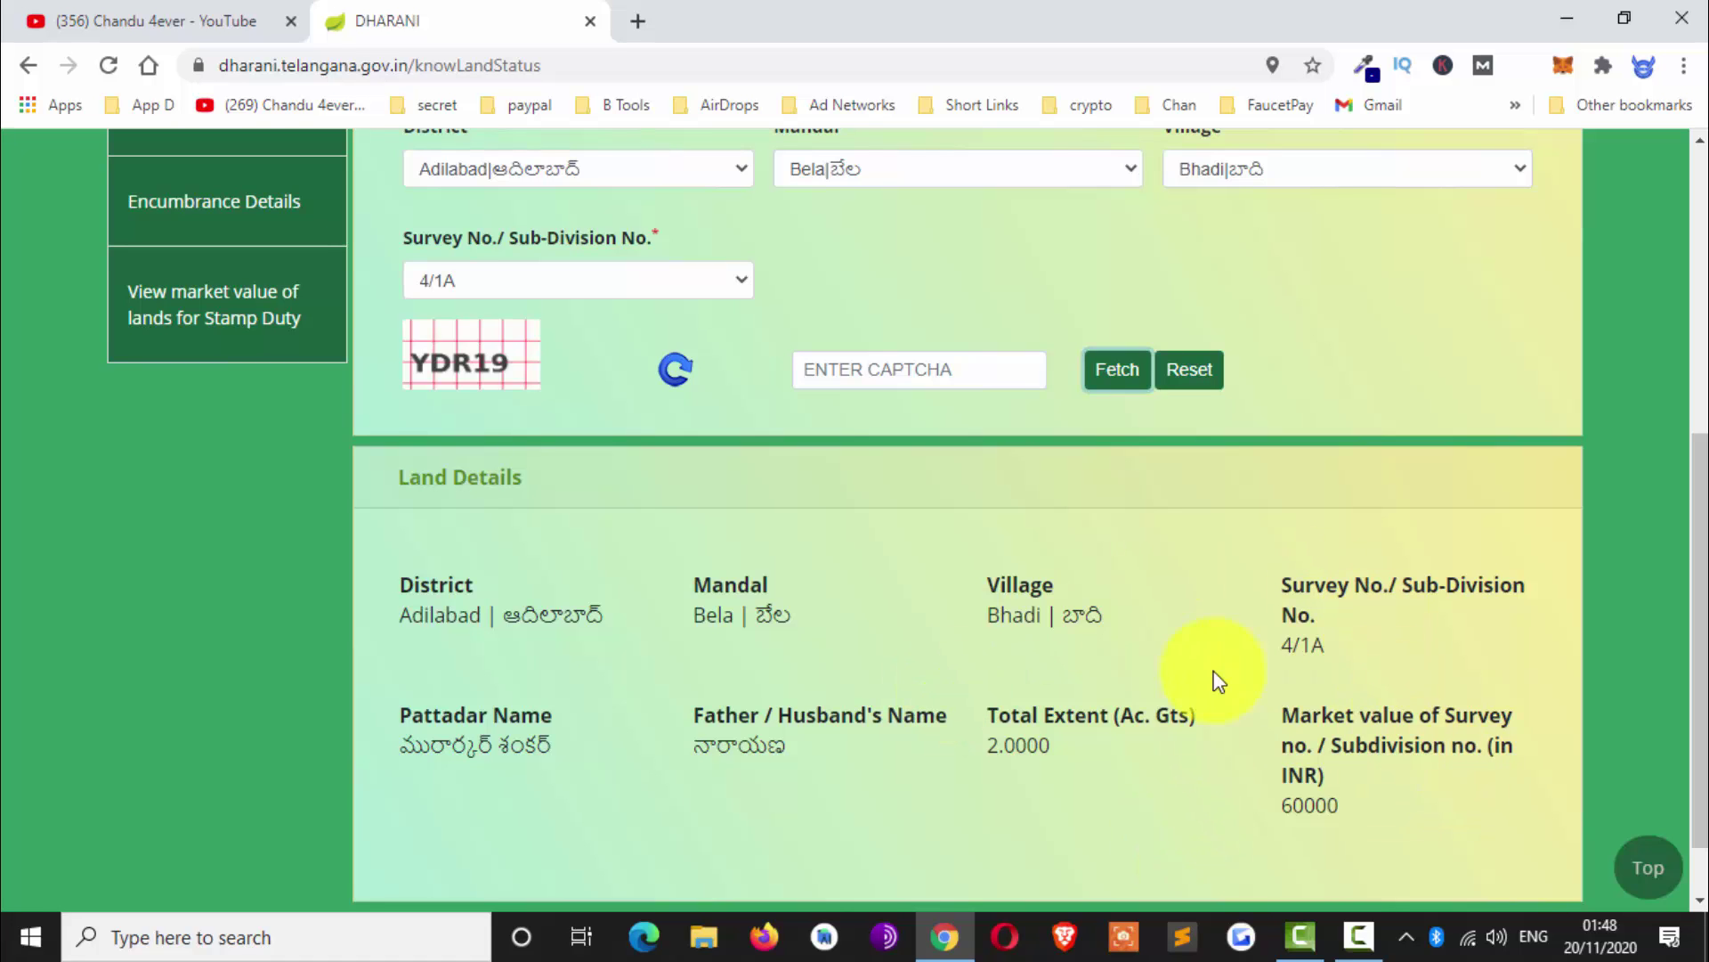
scroll(1146, 686, down, 2)
- Open Prohibited Lands and select the district Jangoan, the mandal Chilpur and the village Chilpur
scroll(1146, 687, up, 7)
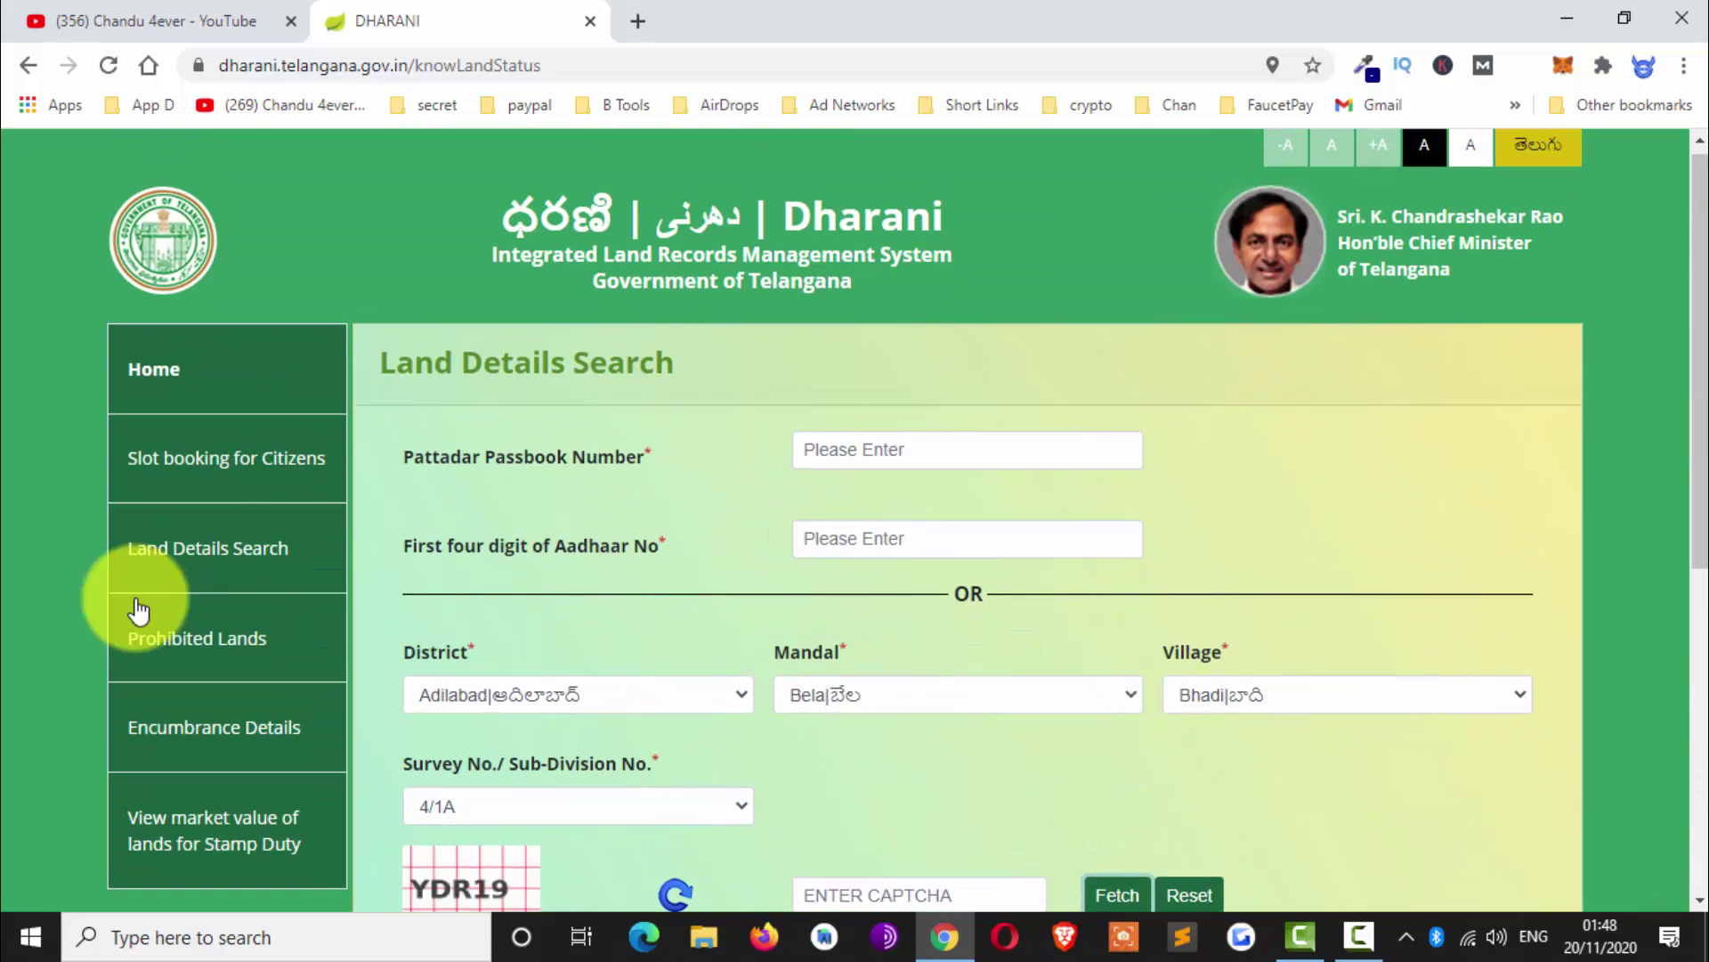
click(216, 657)
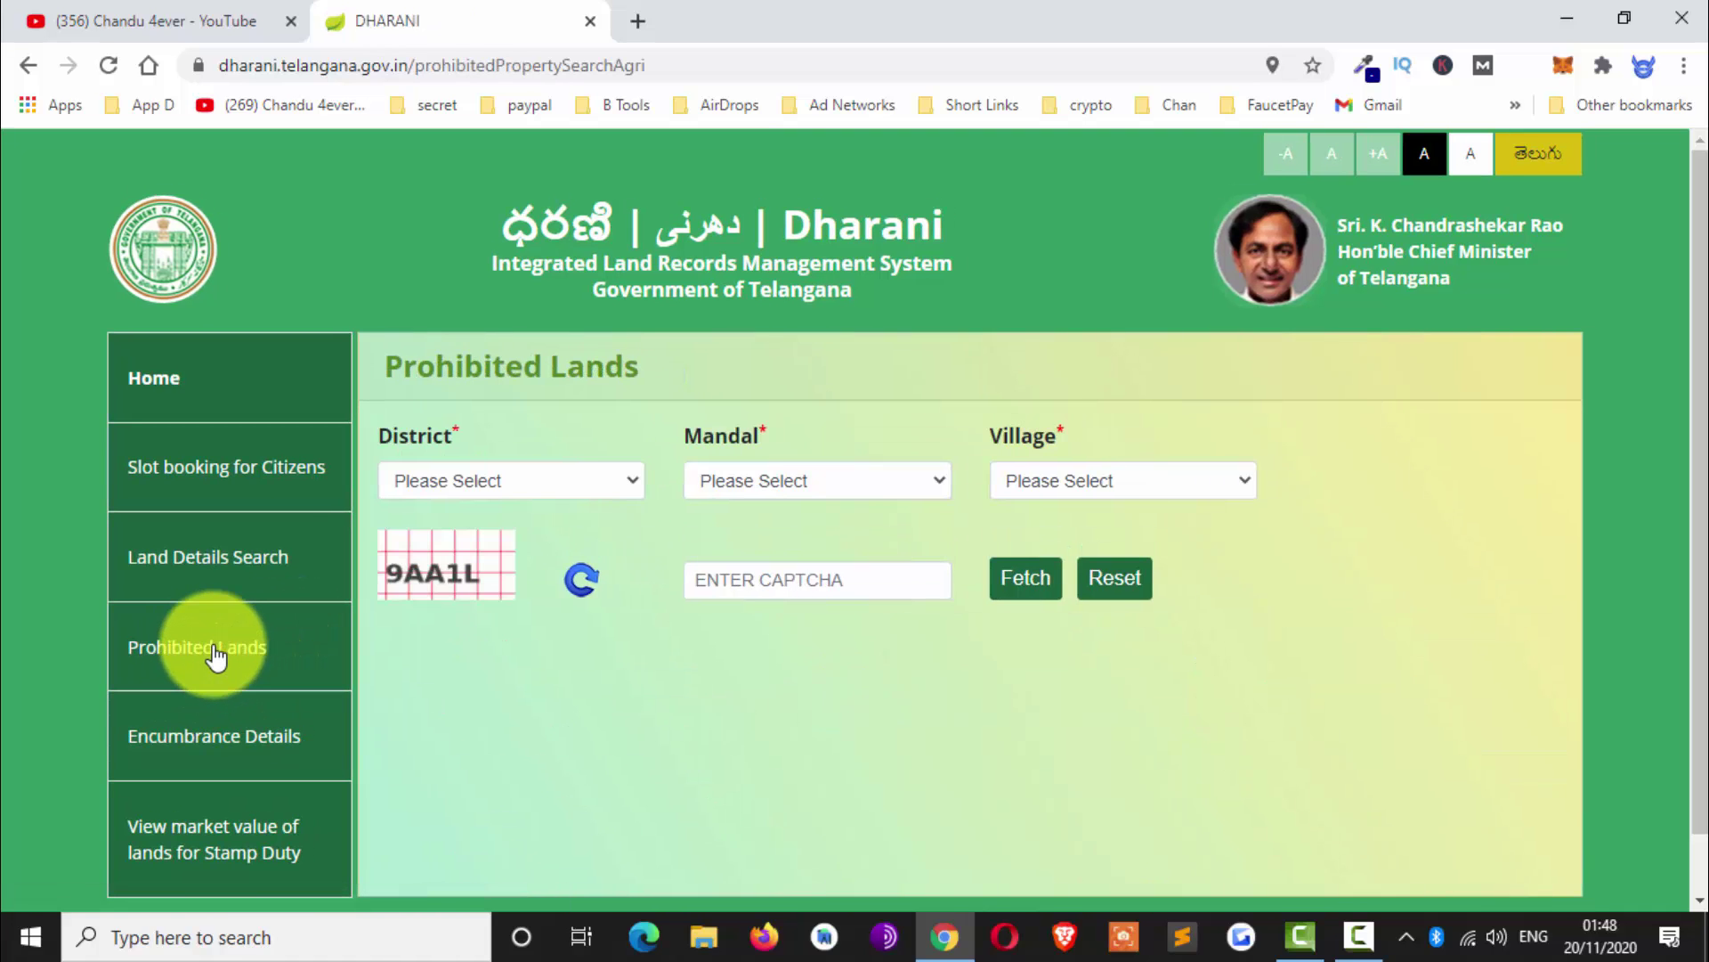
scroll(567, 635, down, 1)
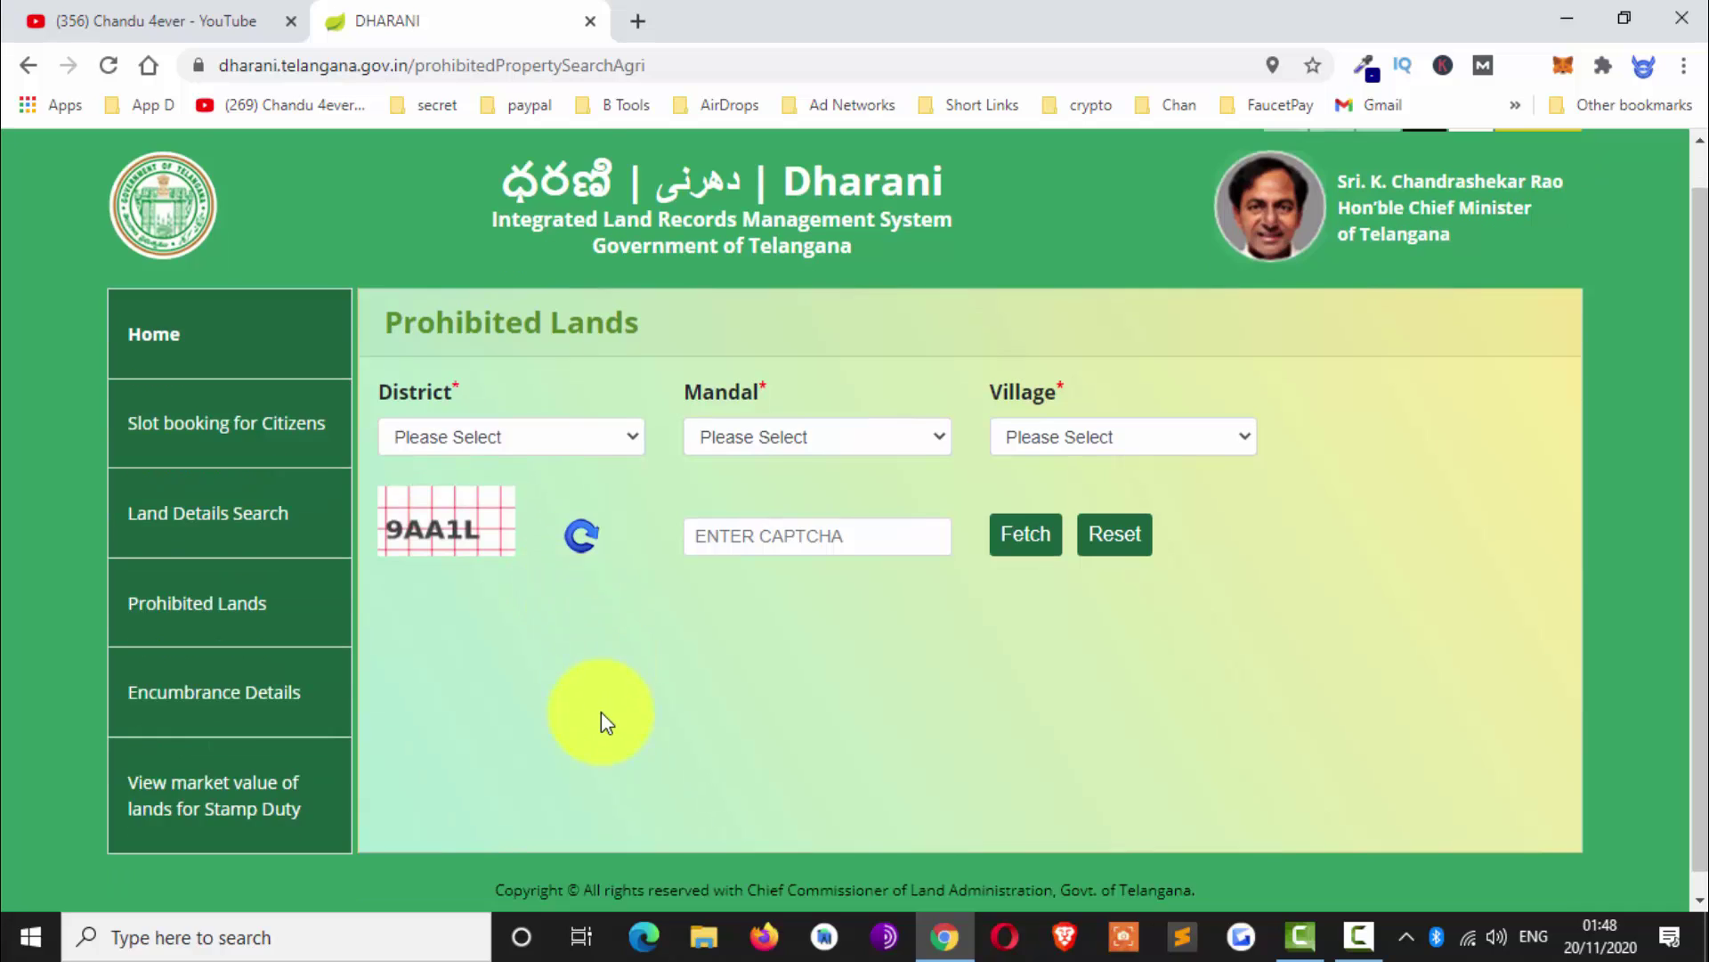
click(611, 429)
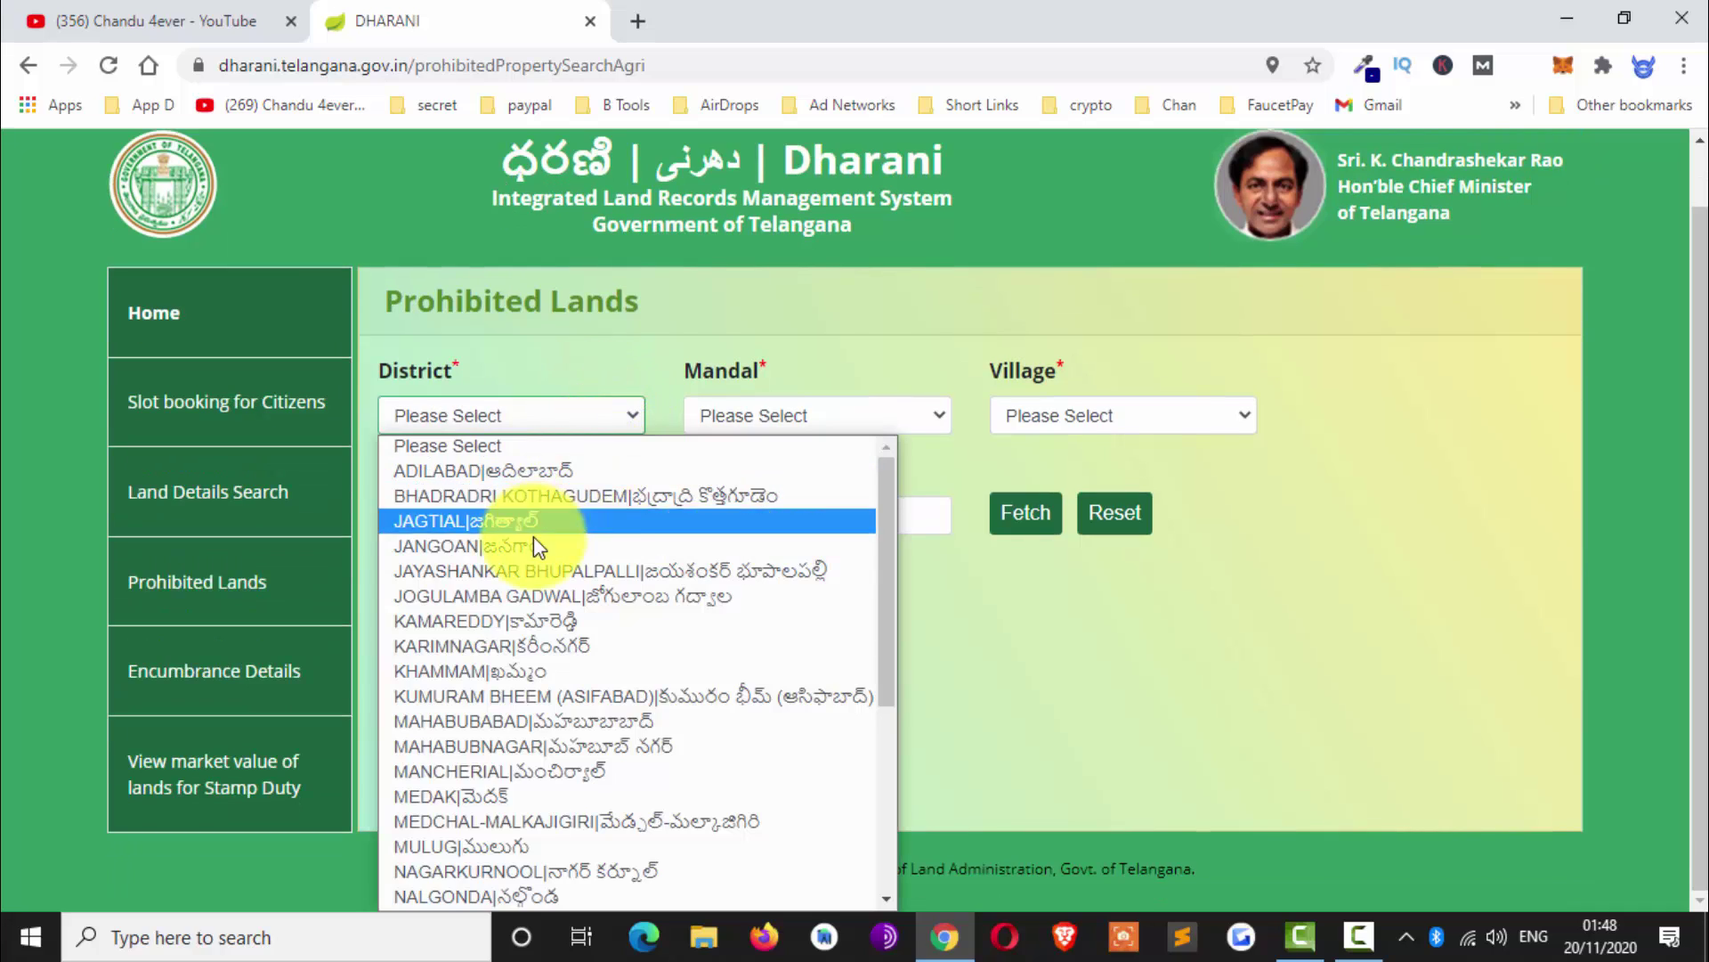
click(474, 554)
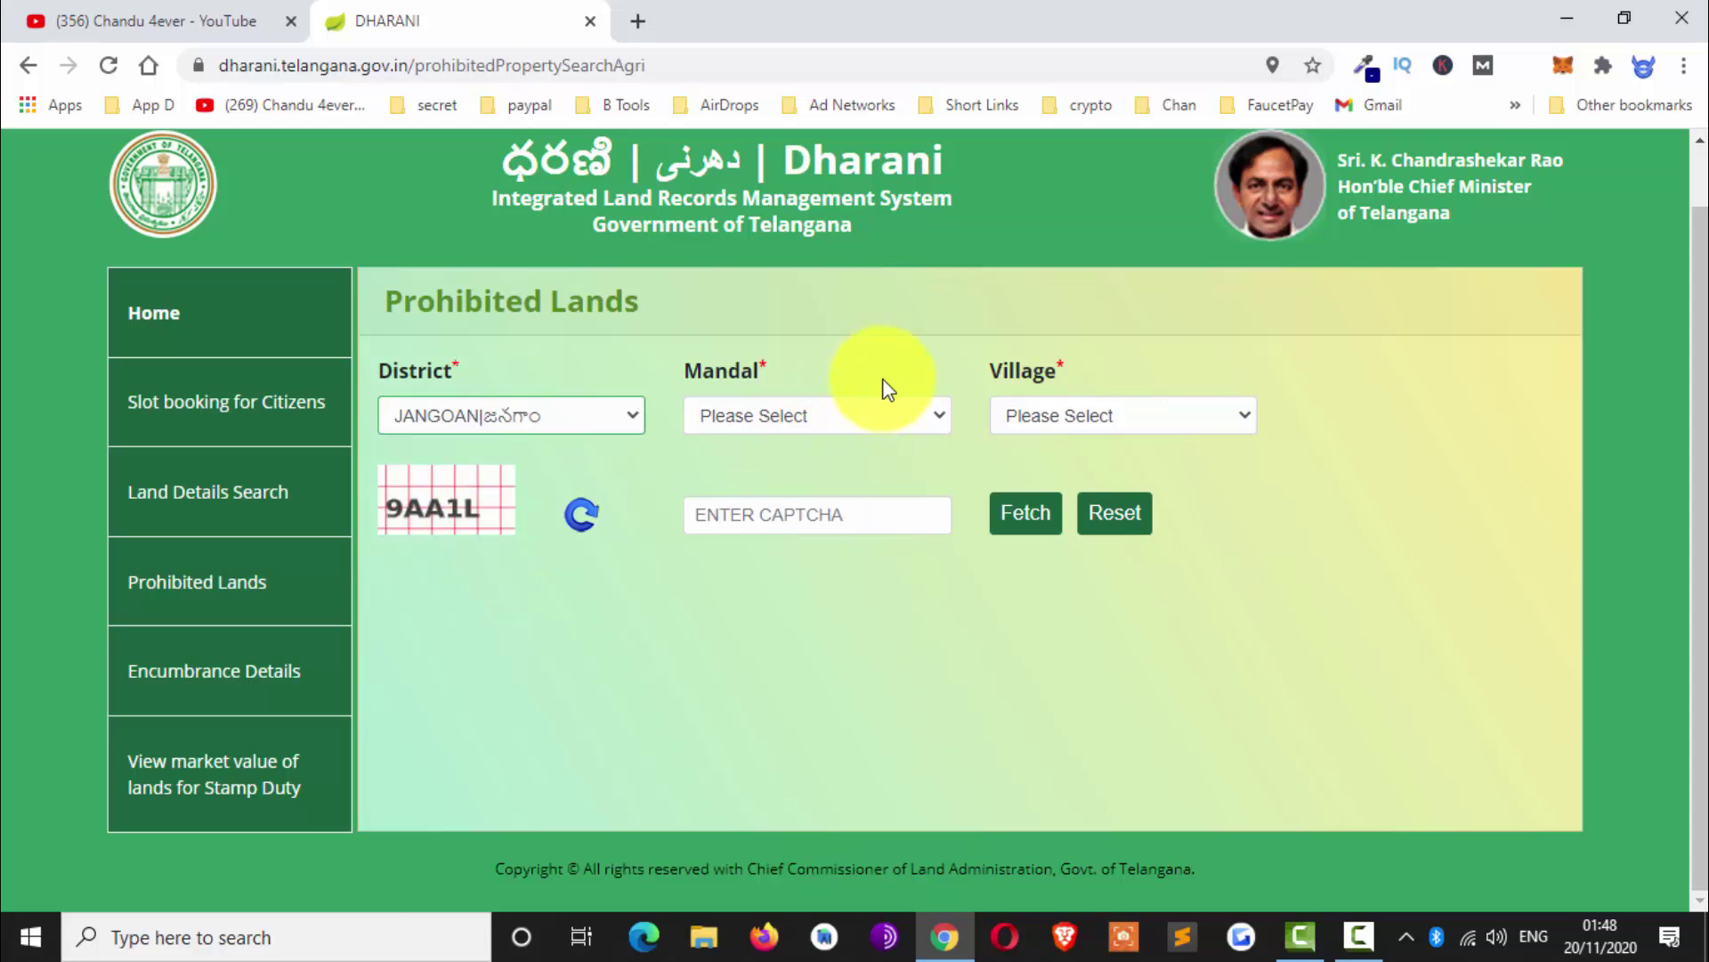
click(810, 415)
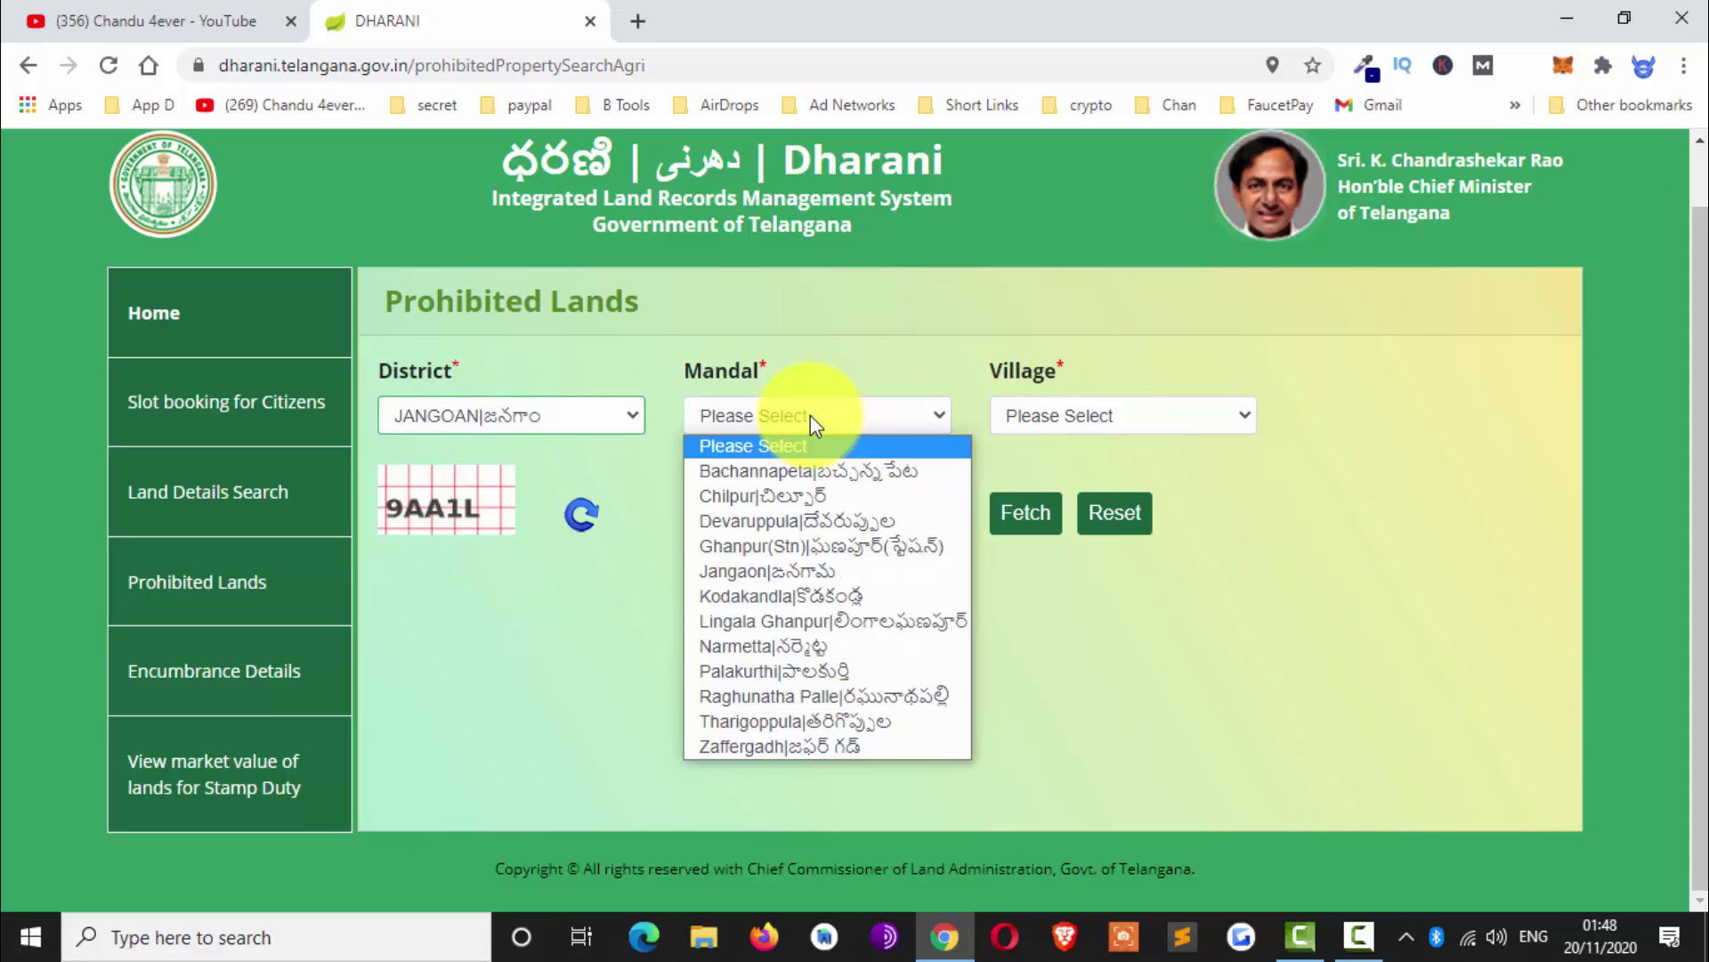
click(735, 496)
click(1113, 415)
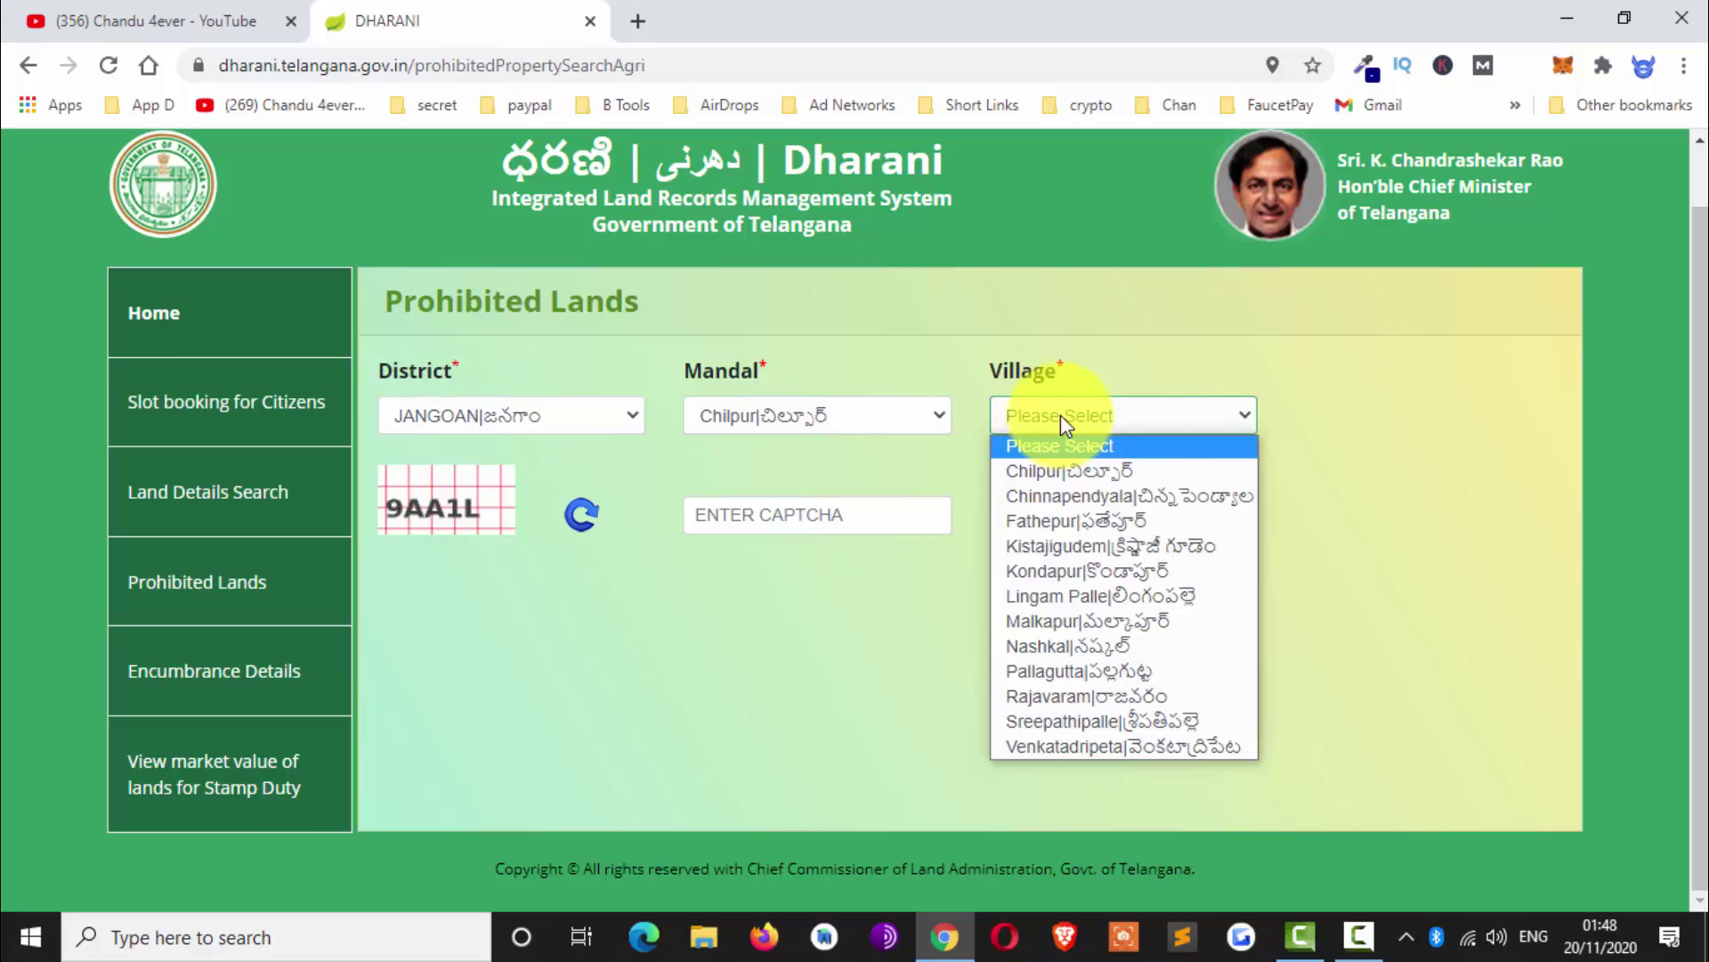
click(1076, 472)
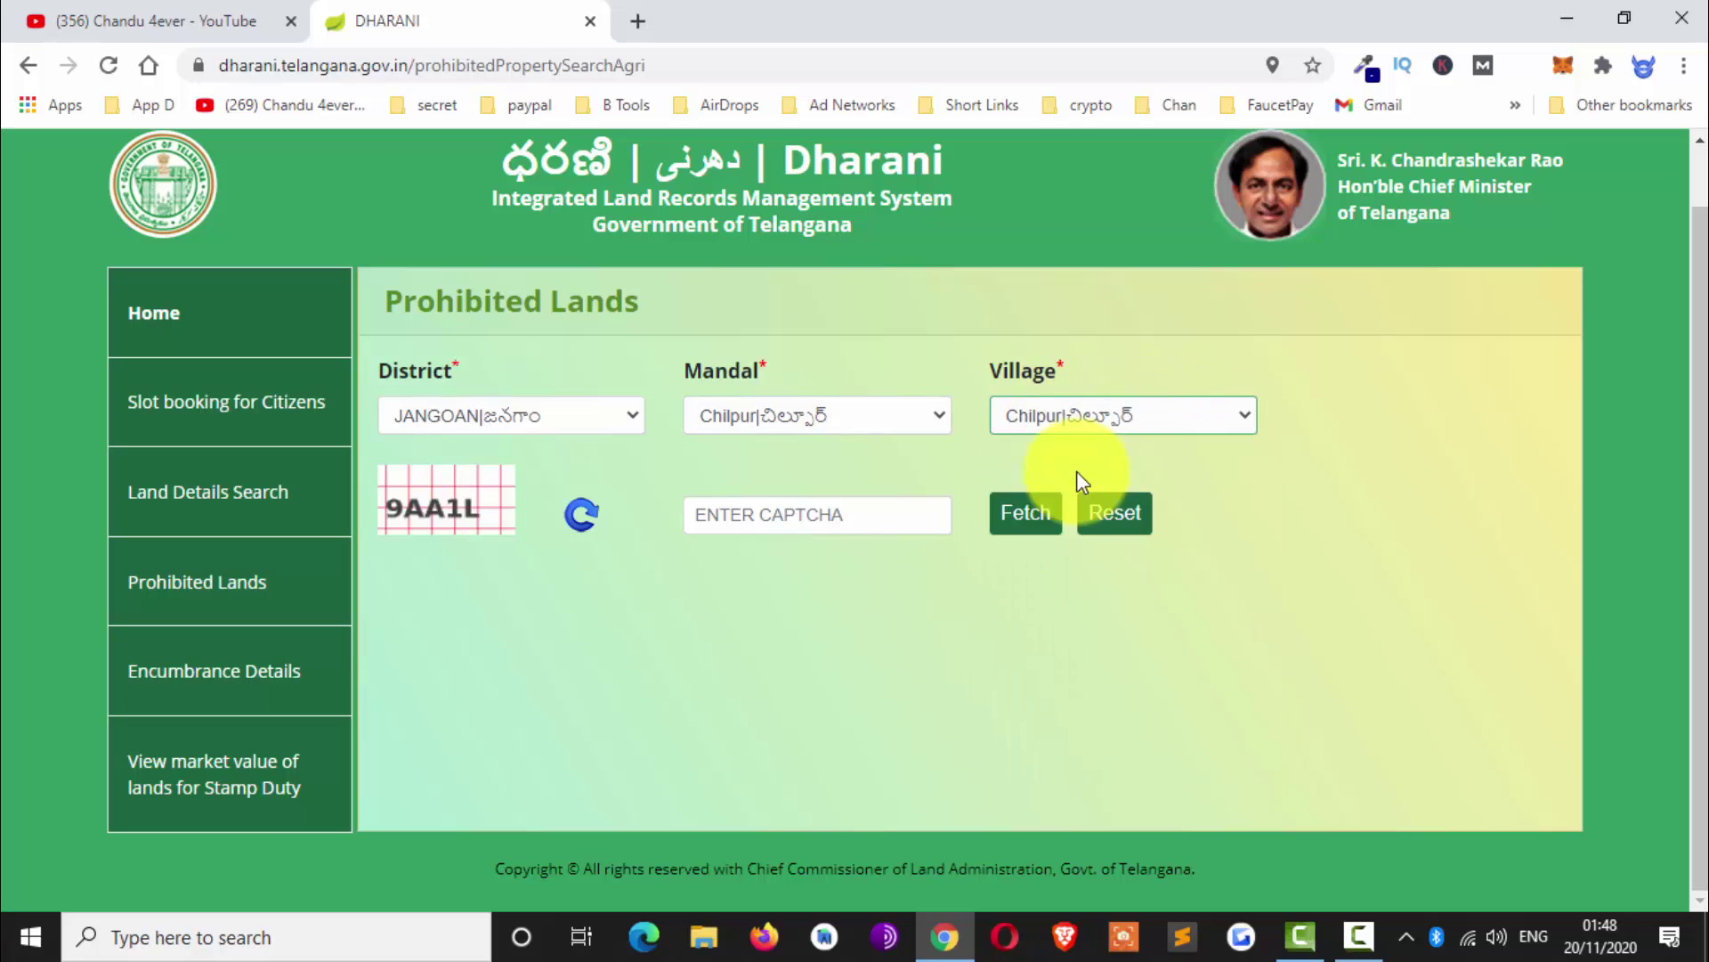
- Enter the displayed captcha code and fetch the prohibited lands list for the chosen village
click(811, 515)
text(9AA)
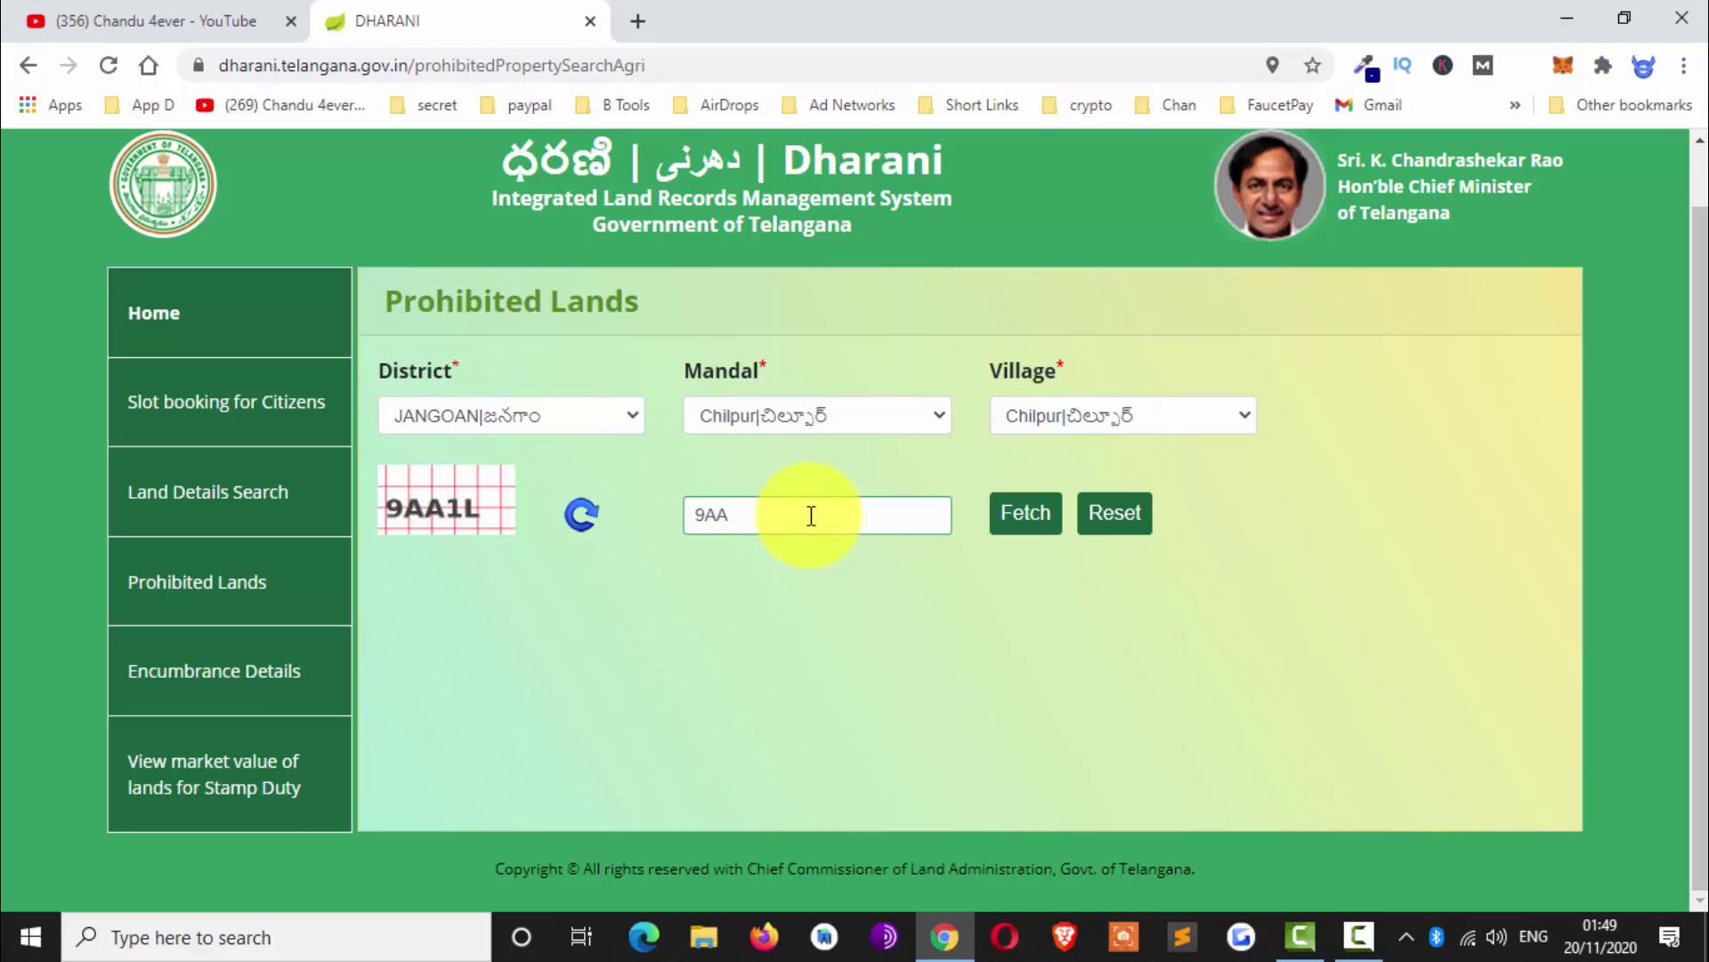
text(1L)
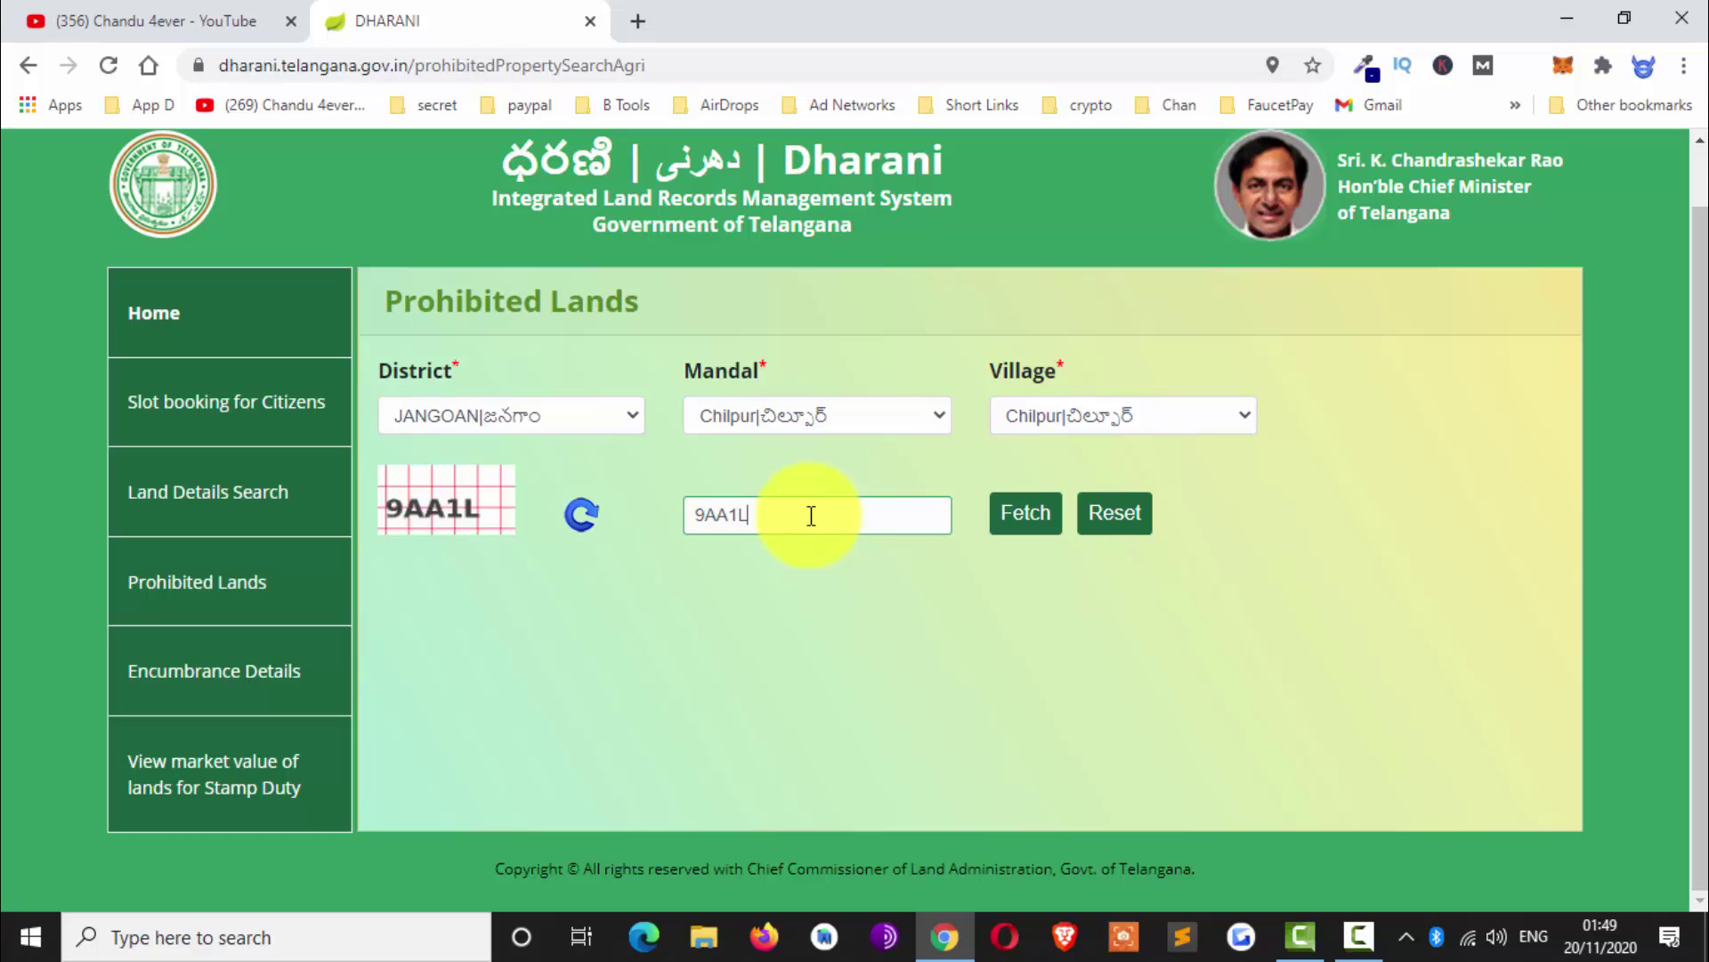
click(1026, 516)
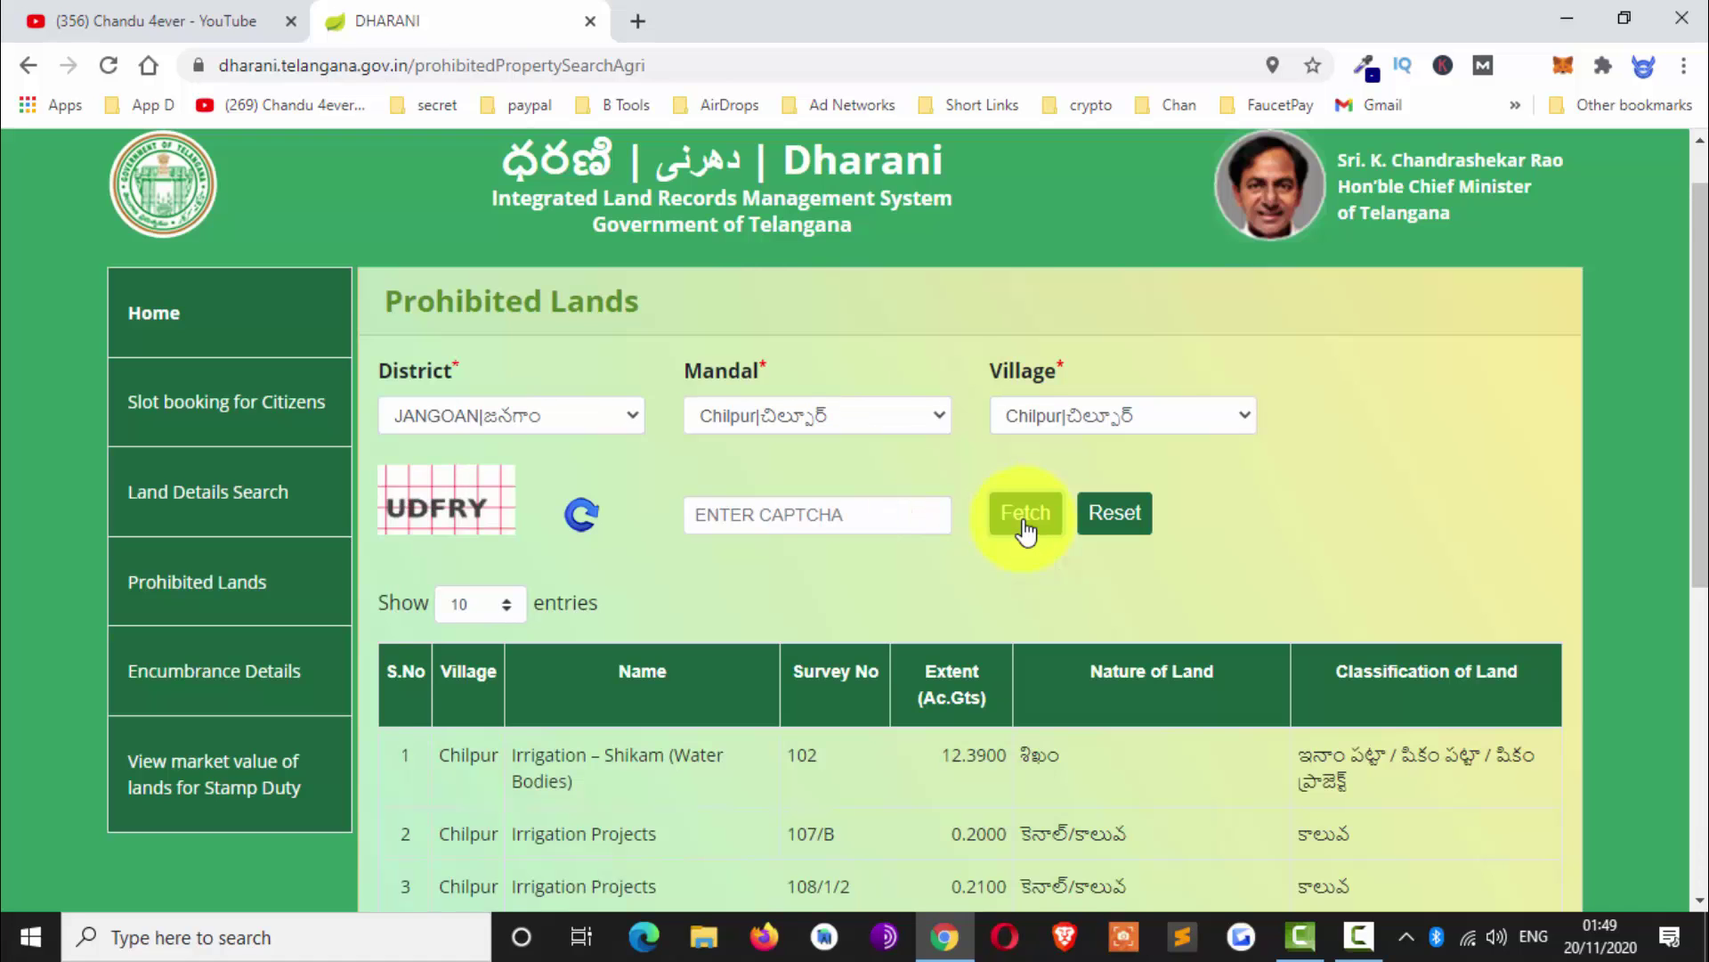
- Examine the fetched prohibited lands table, including survey numbers, extents, nature and classification of each land
scroll(1024, 526, down, 5)
scroll(1026, 529, up, 6)
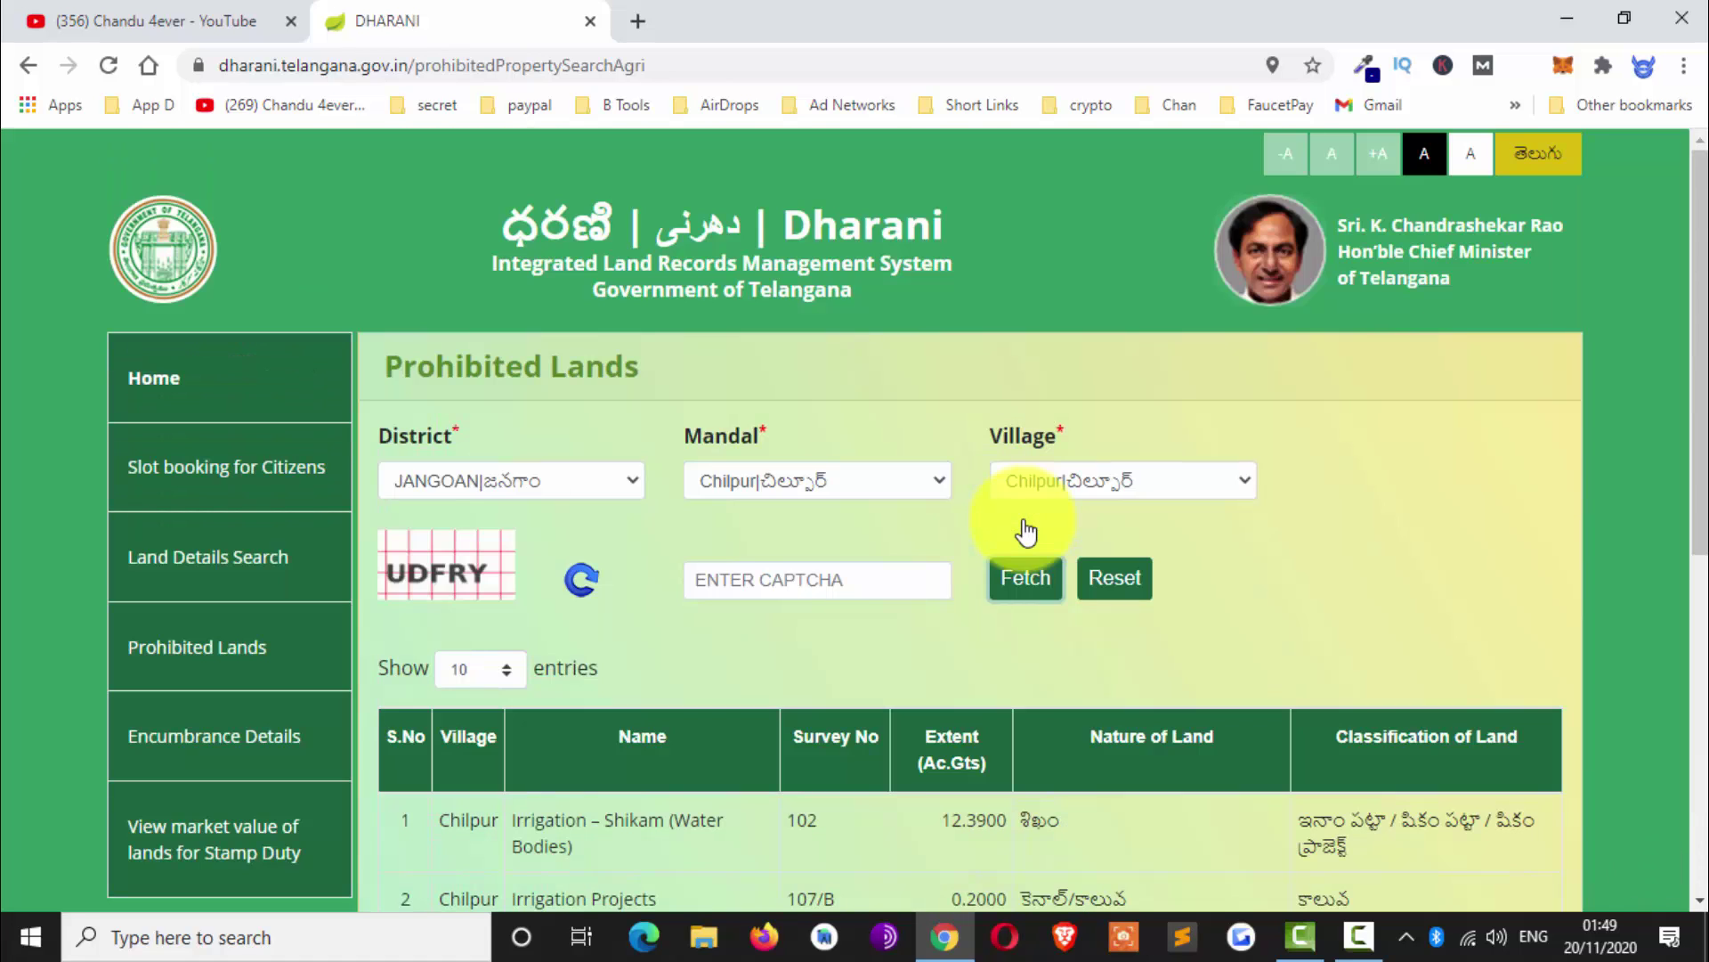
scroll(1026, 531, down, 3)
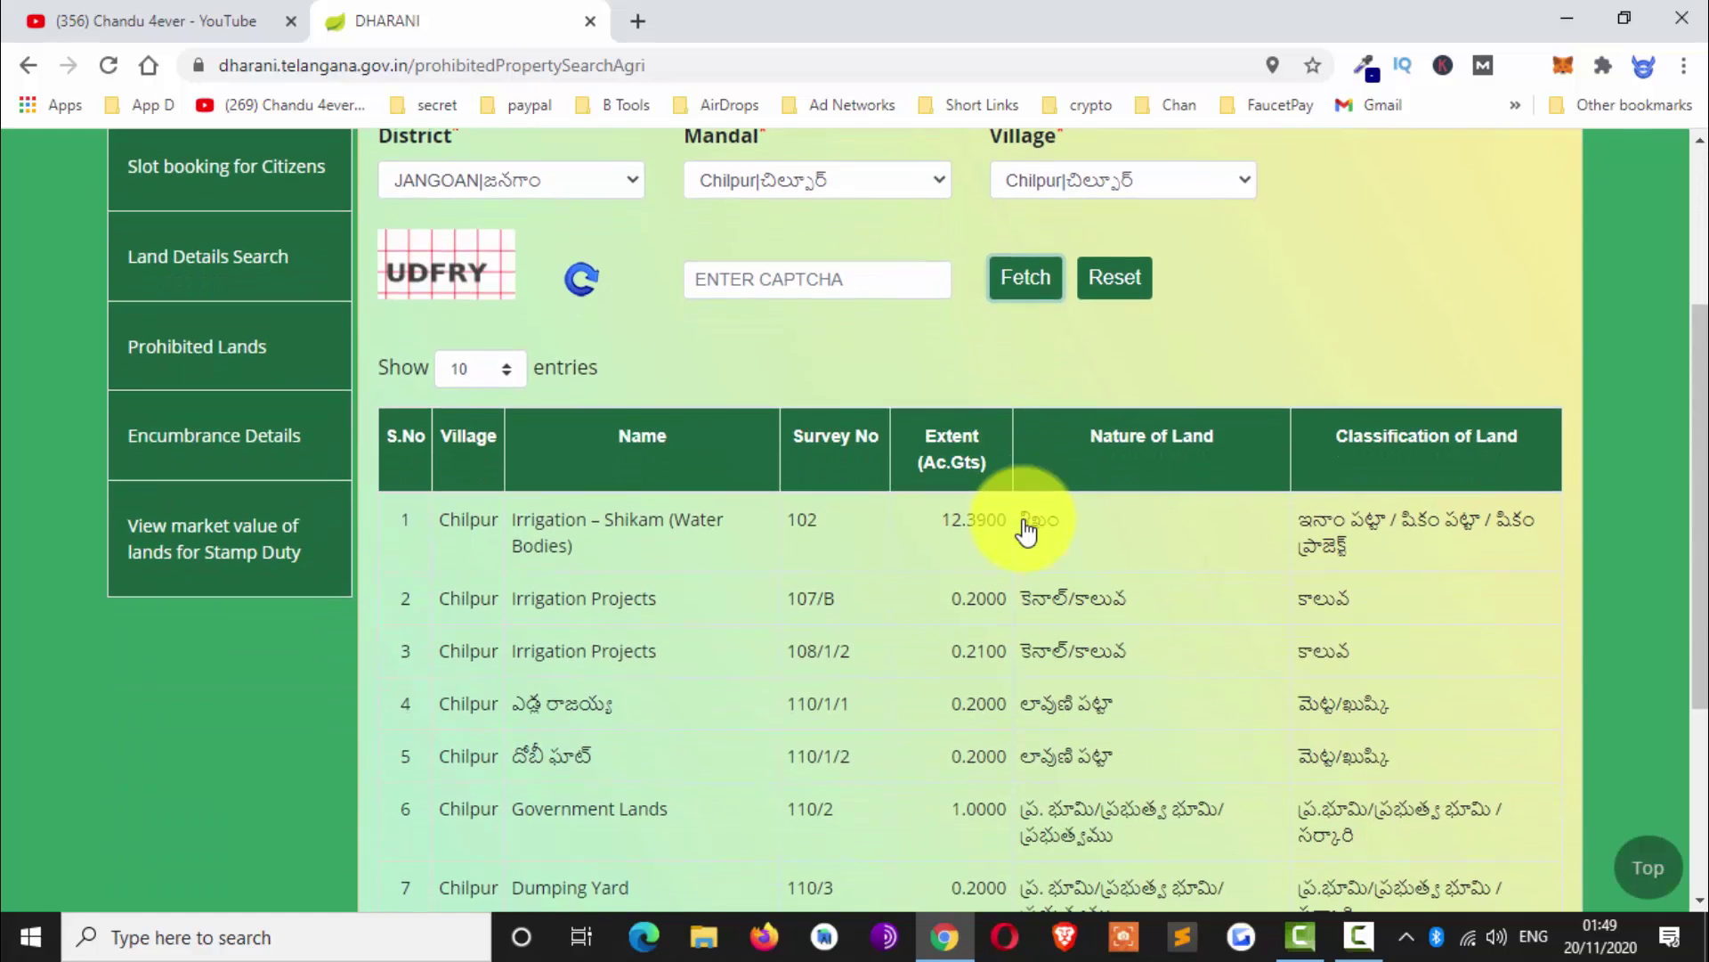
scroll(1026, 531, down, 1)
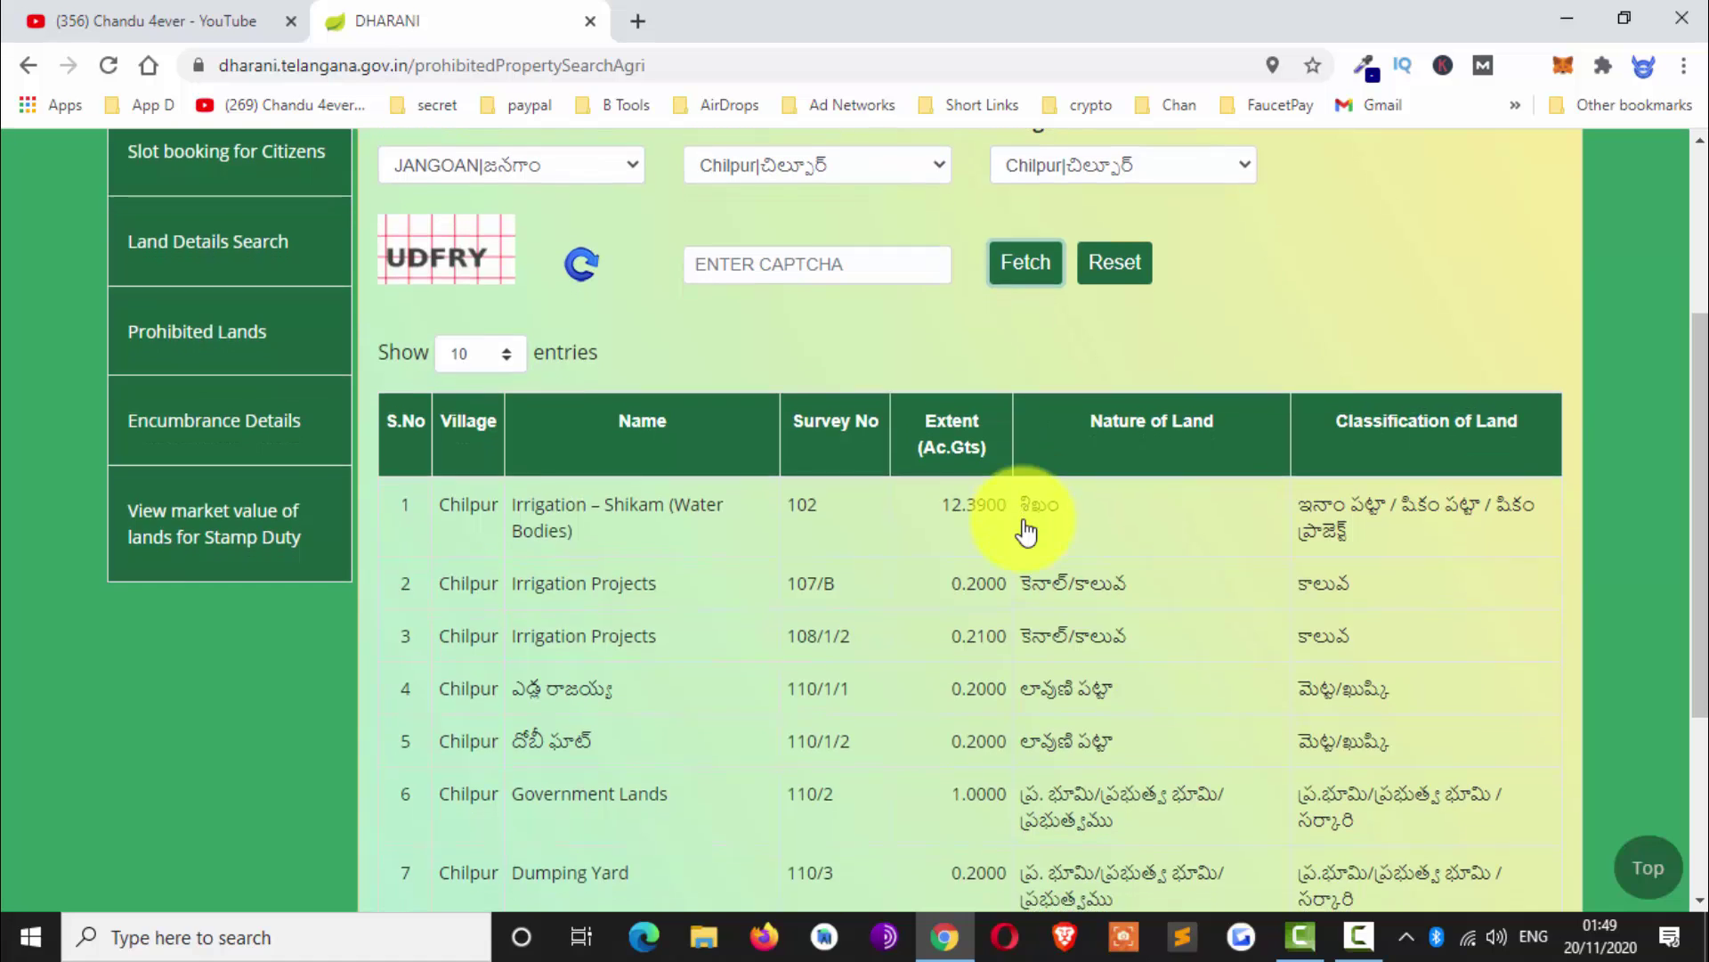
scroll(1026, 531, up, 1)
scroll(1026, 532, down, 2)
scroll(1024, 525, down, 1)
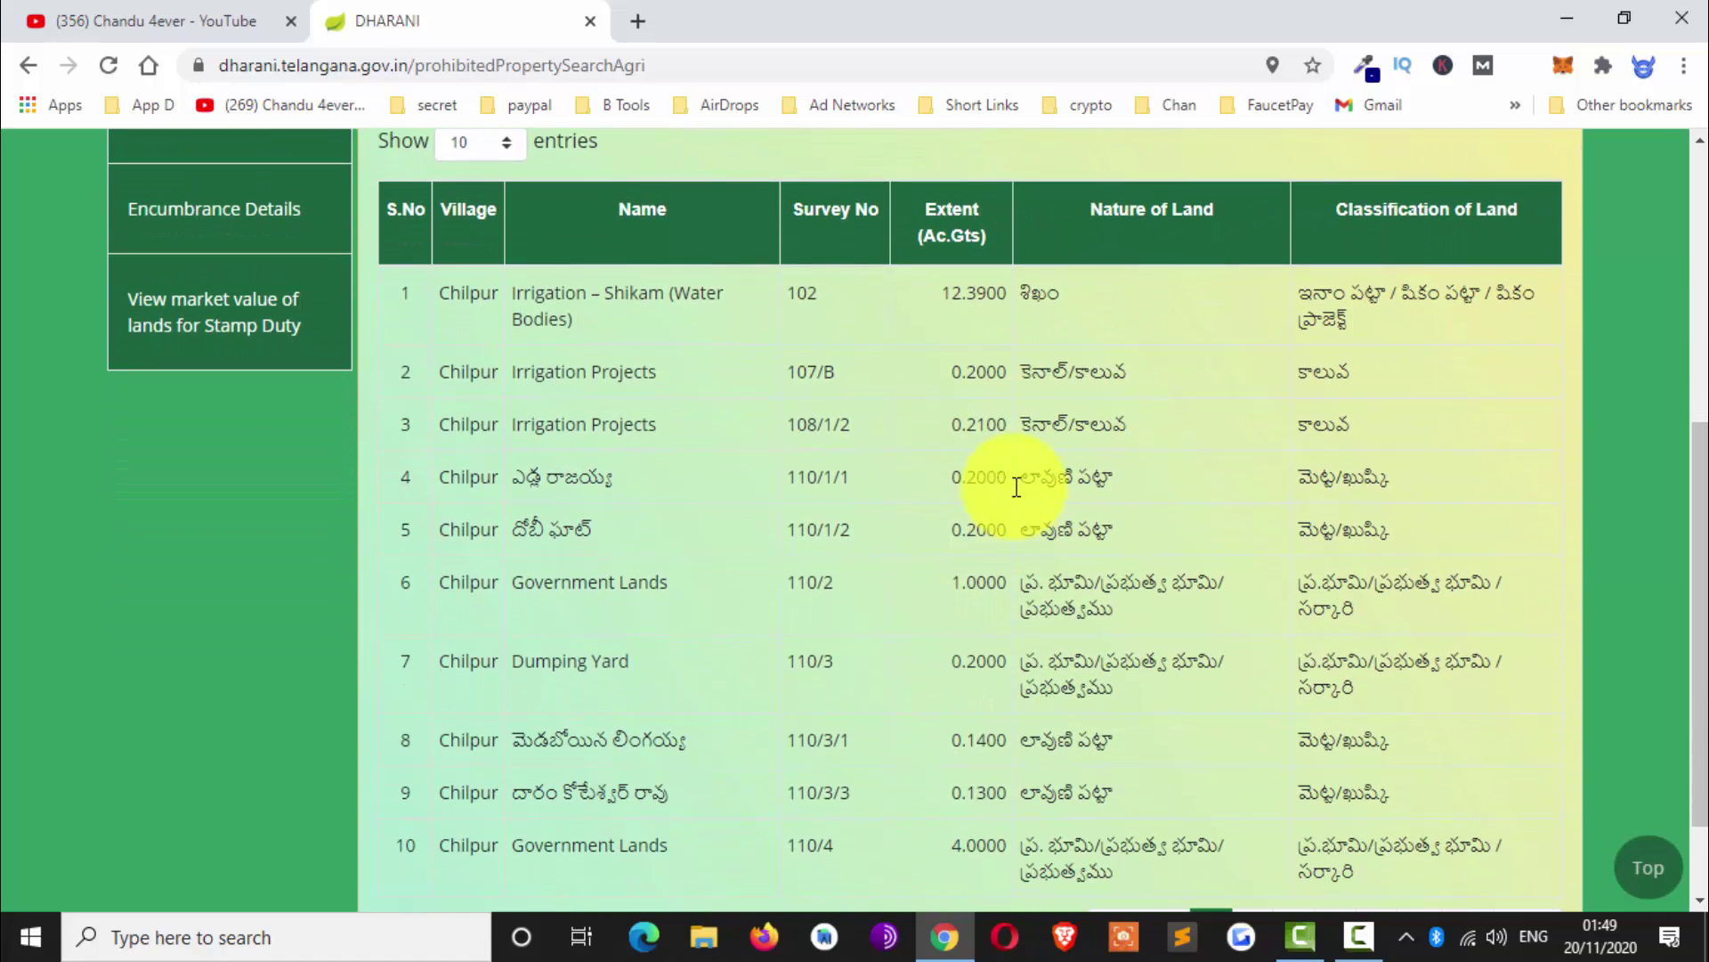
scroll(1157, 605, down, 1)
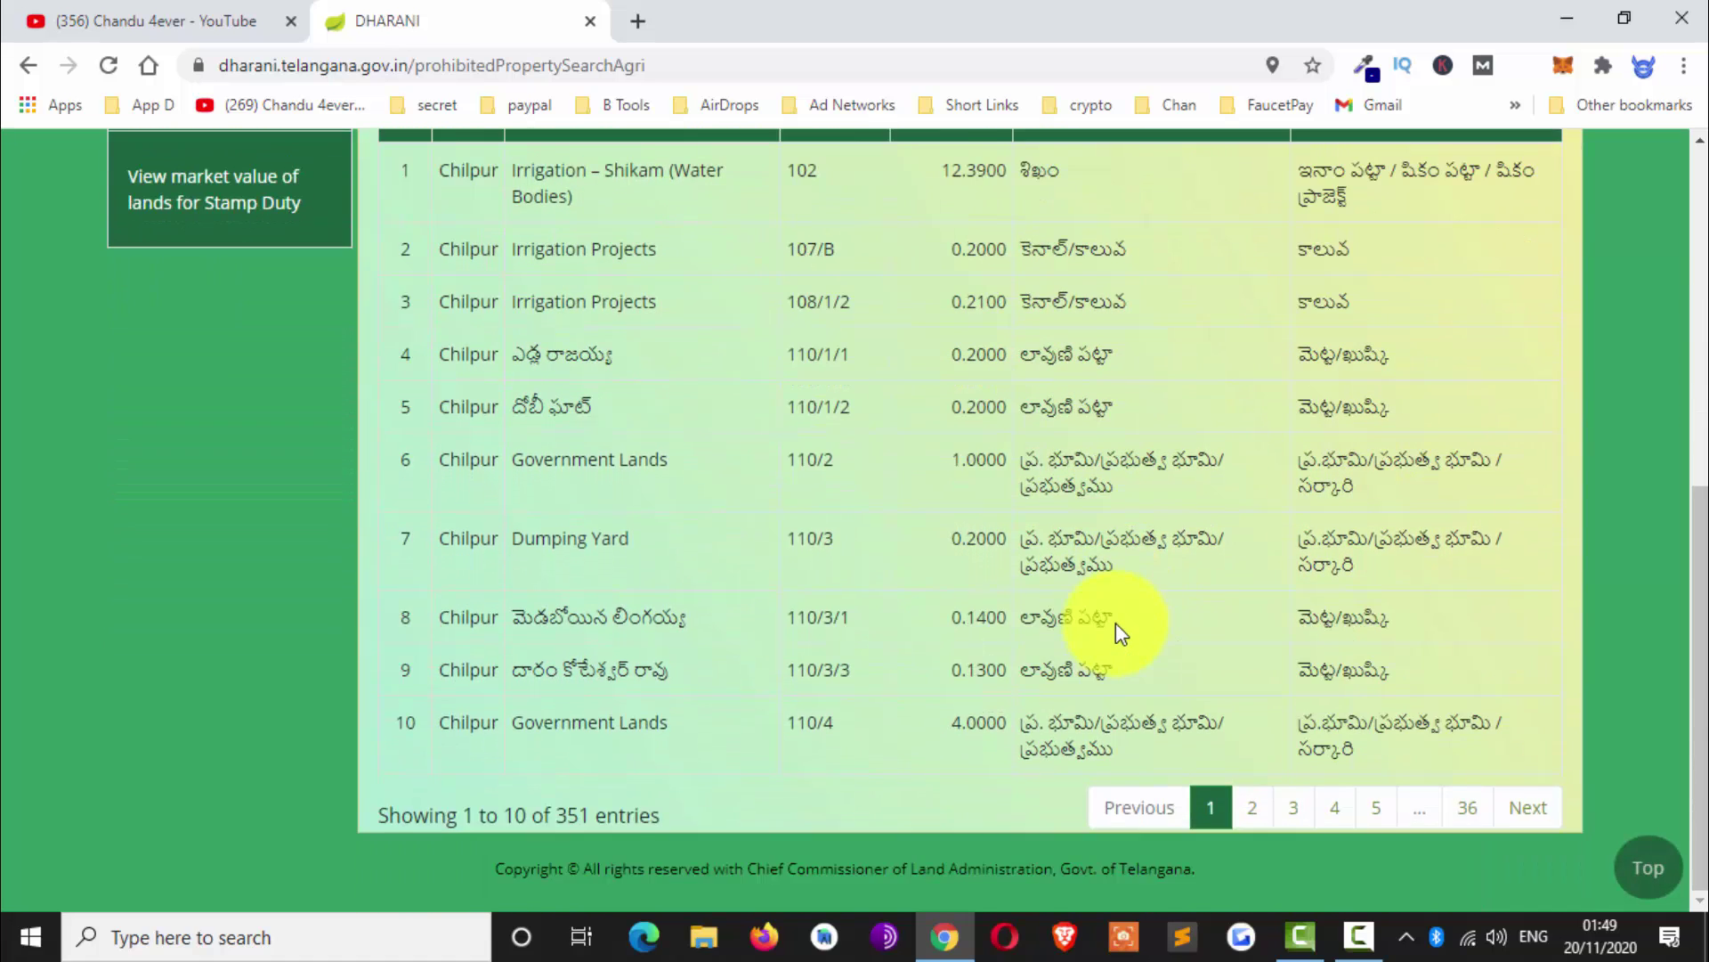
scroll(1115, 622, up, 4)
scroll(1115, 633, up, 2)
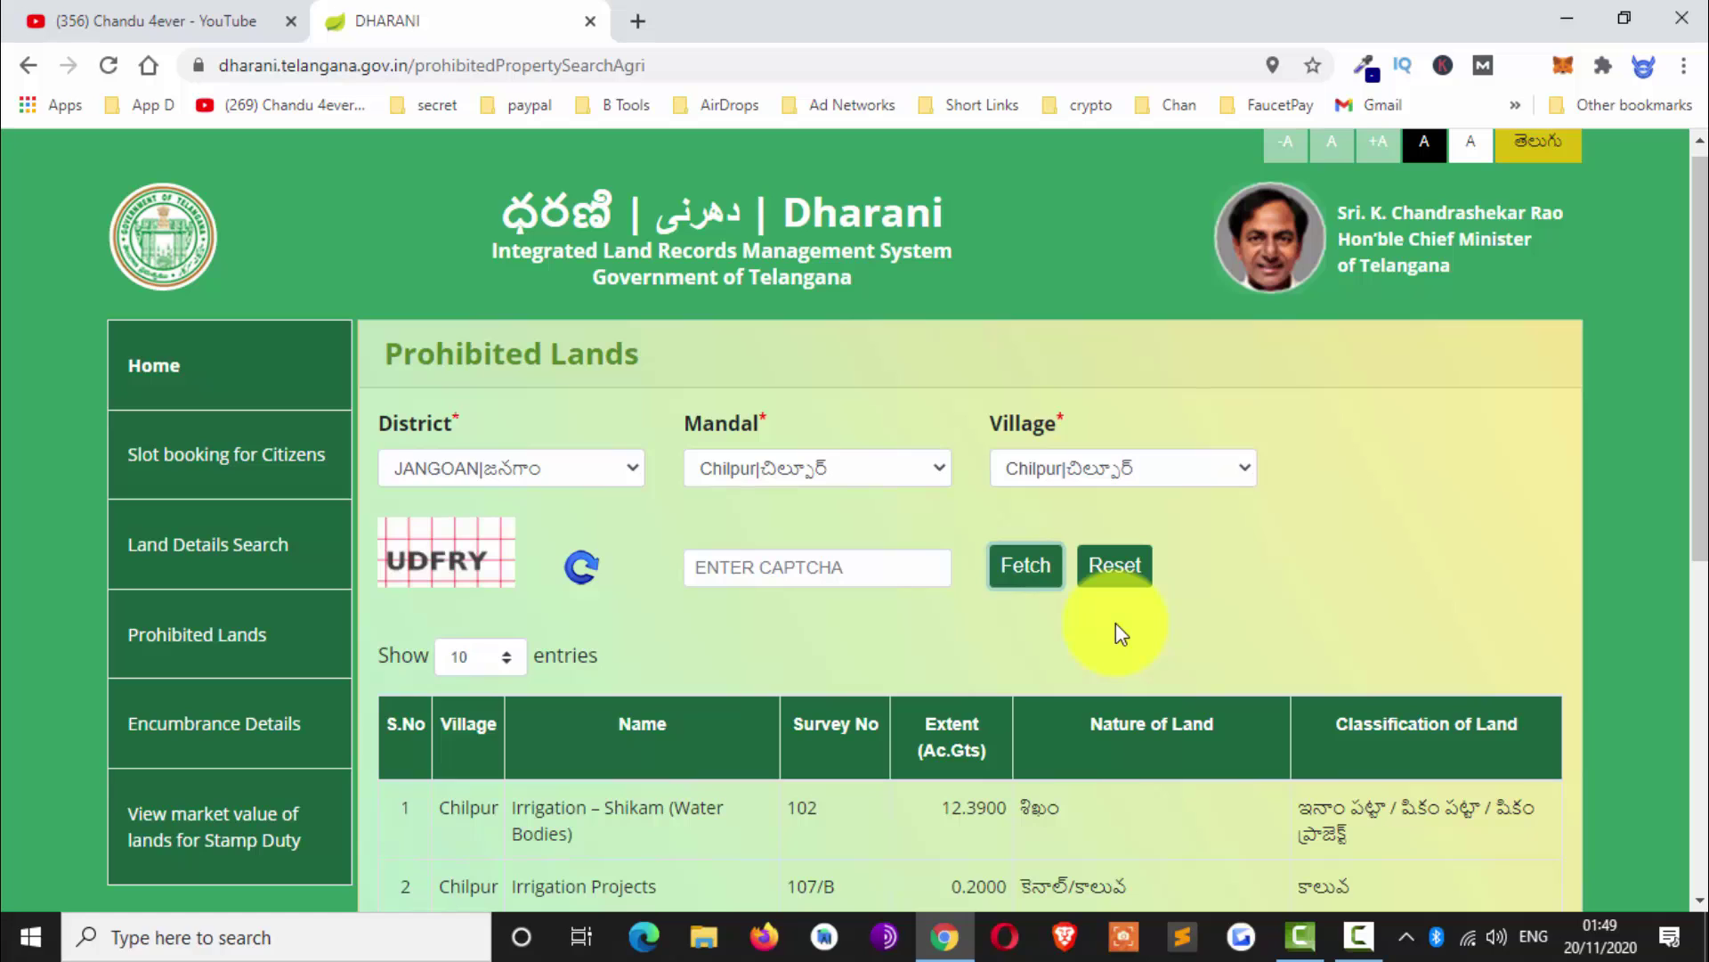
- Open Encumbrance Details and view the fields of its search form
scroll(1114, 622, down, 2)
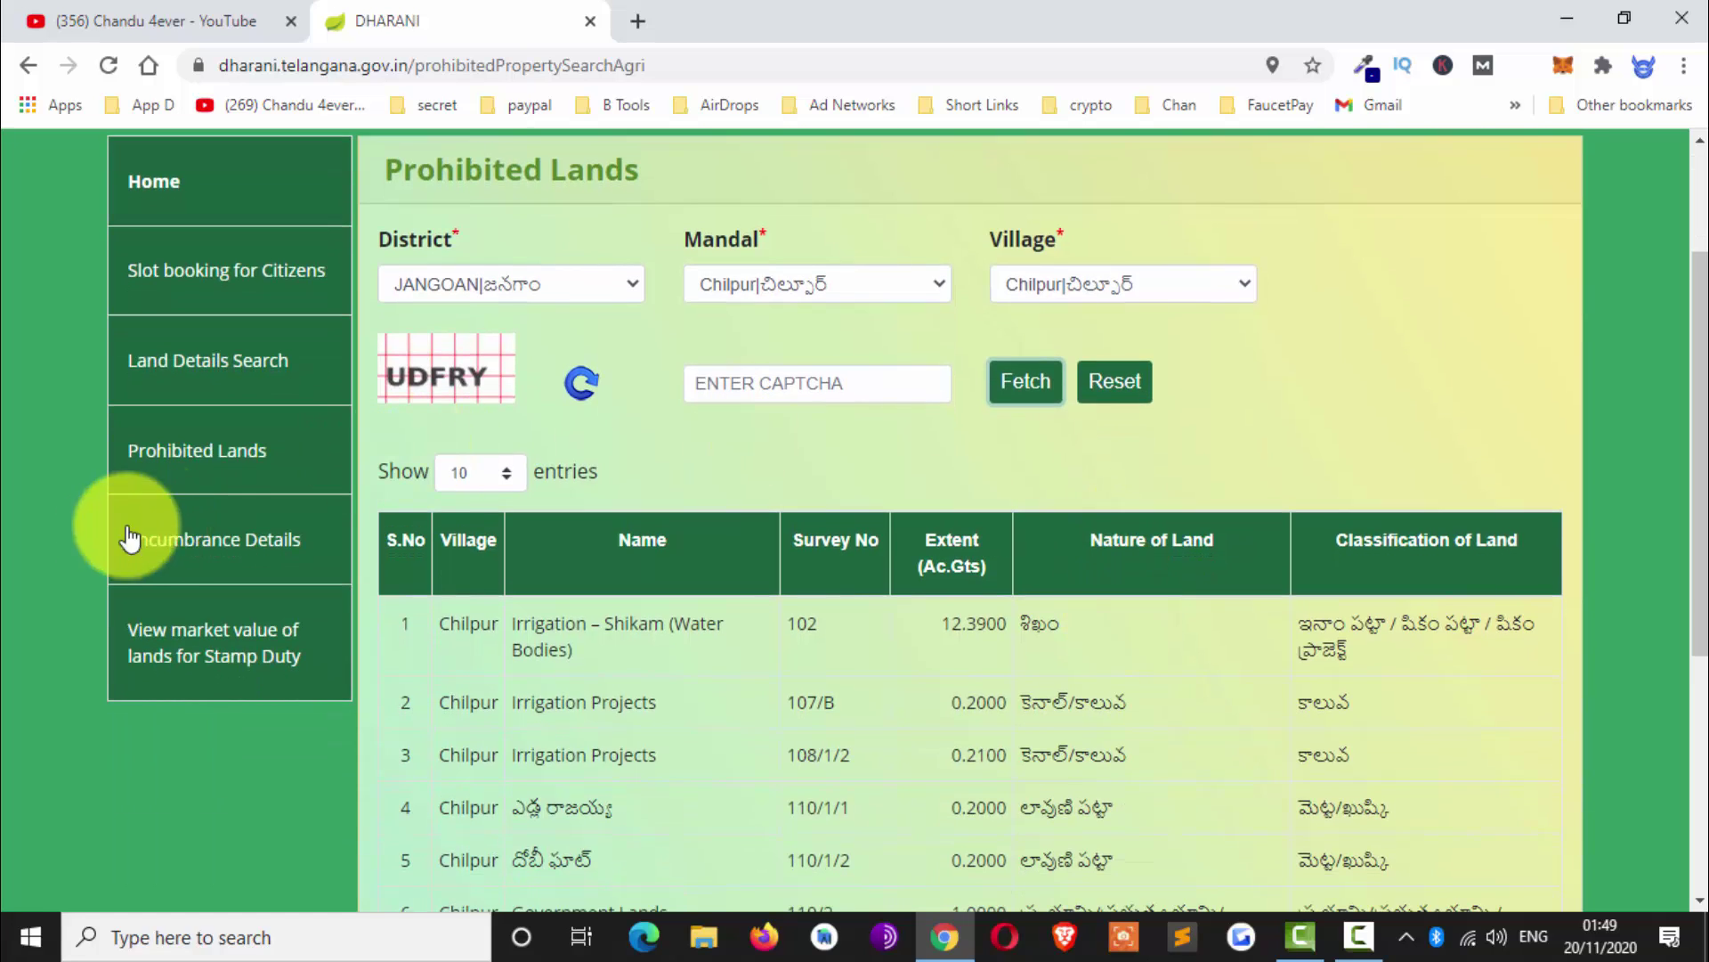
click(259, 559)
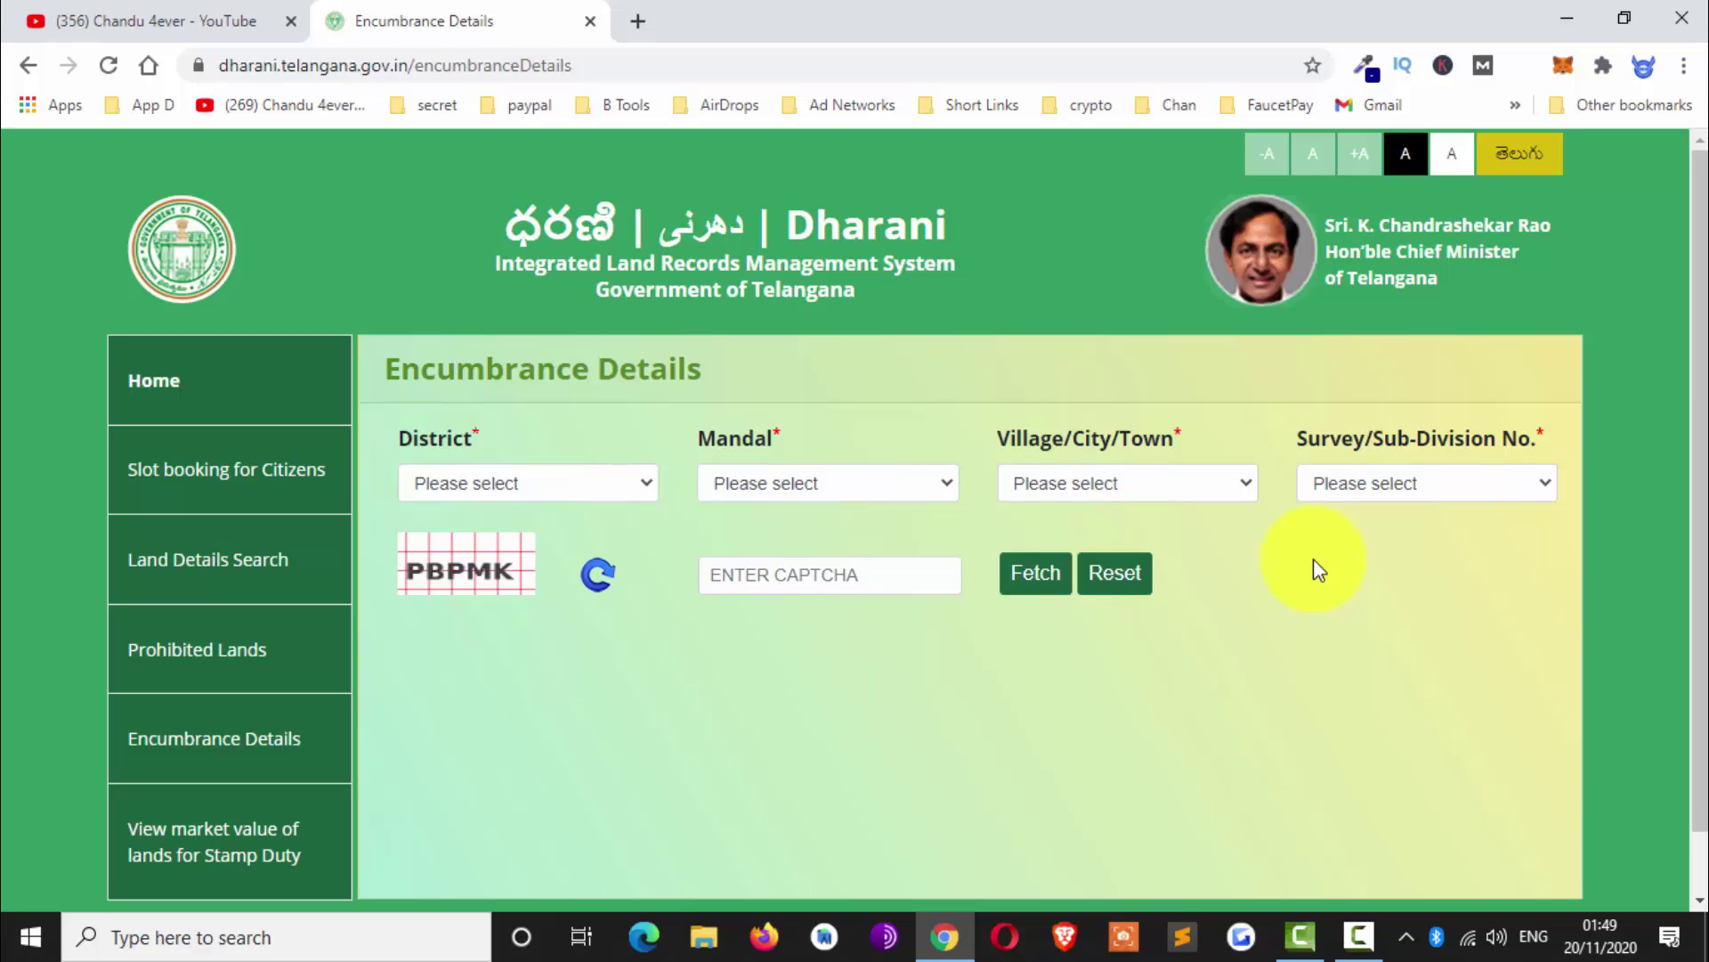
scroll(1312, 558, down, 1)
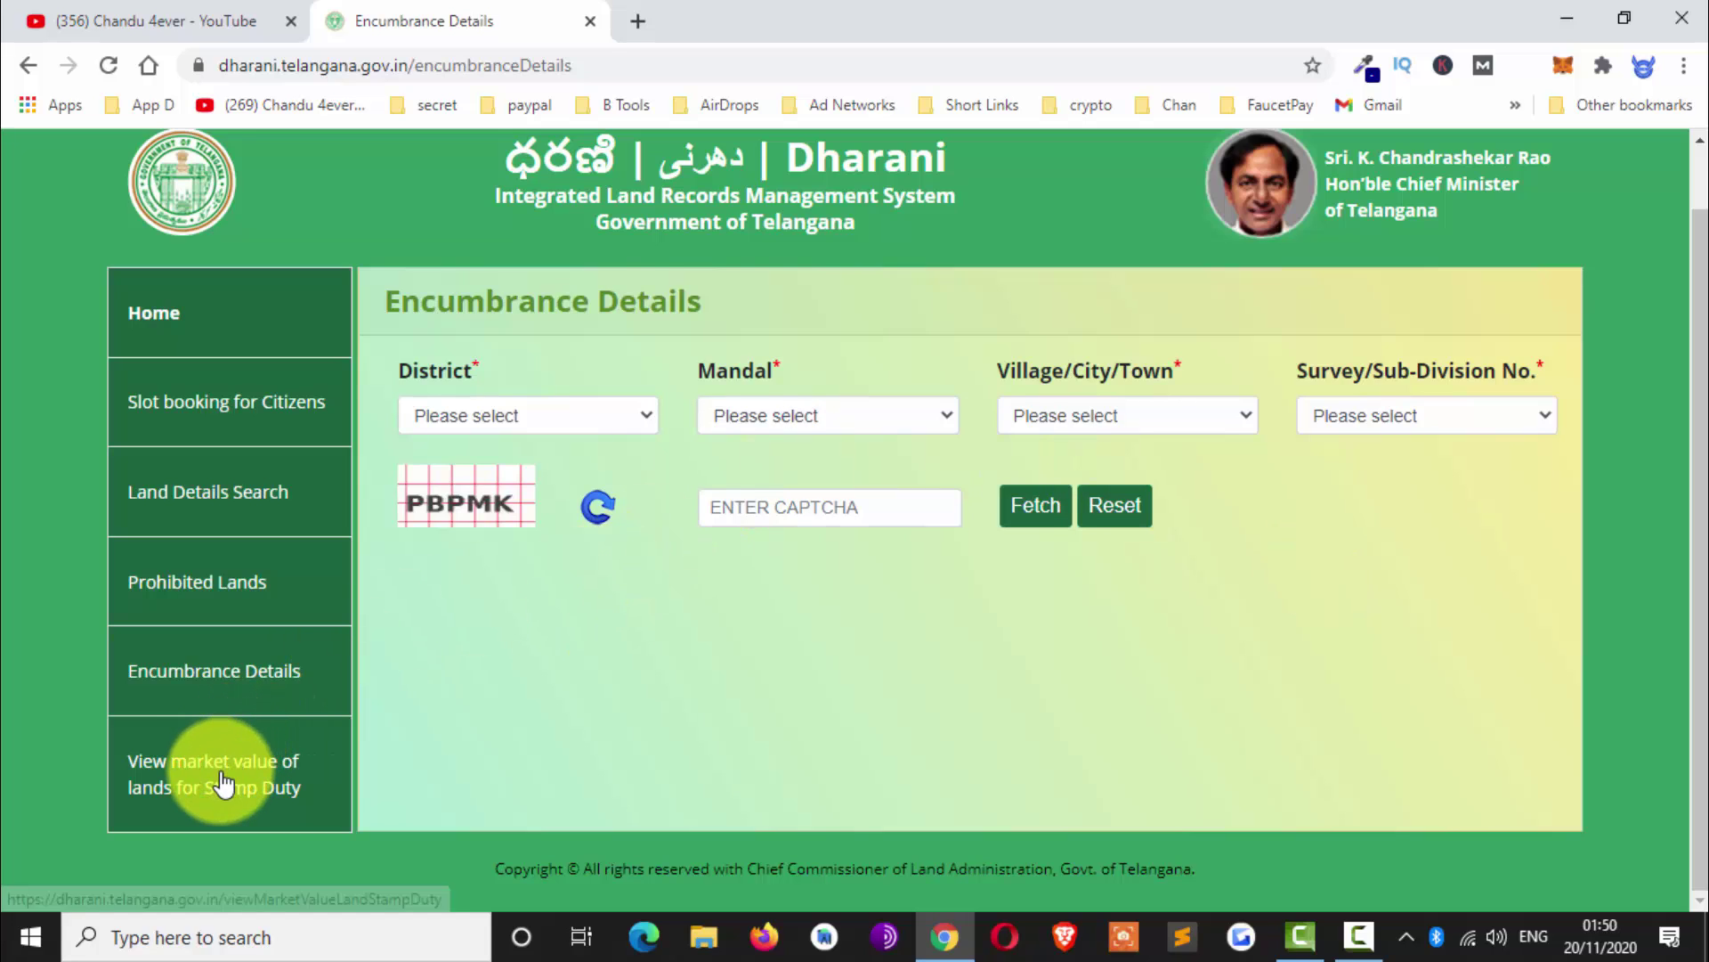
- Open the market value lookup for stamp duty and select Karimnagar district, Chigurumamidi mandal, Bommanapalle village and survey number 4/C
click(240, 756)
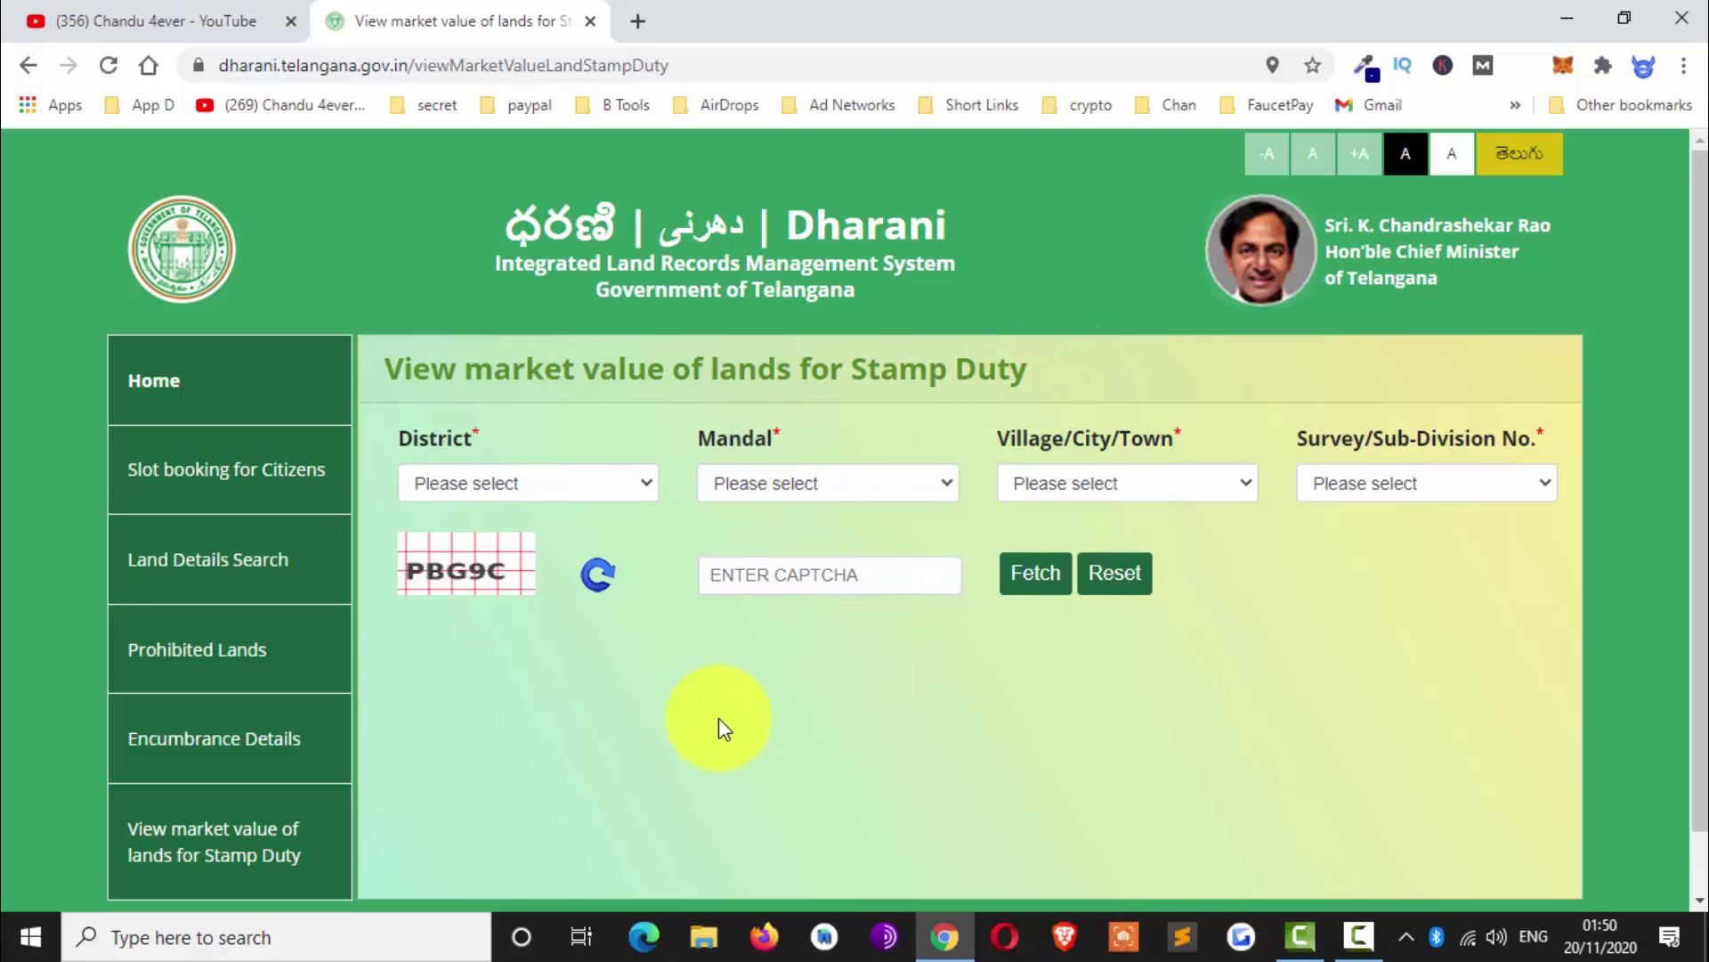
scroll(718, 723, down, 1)
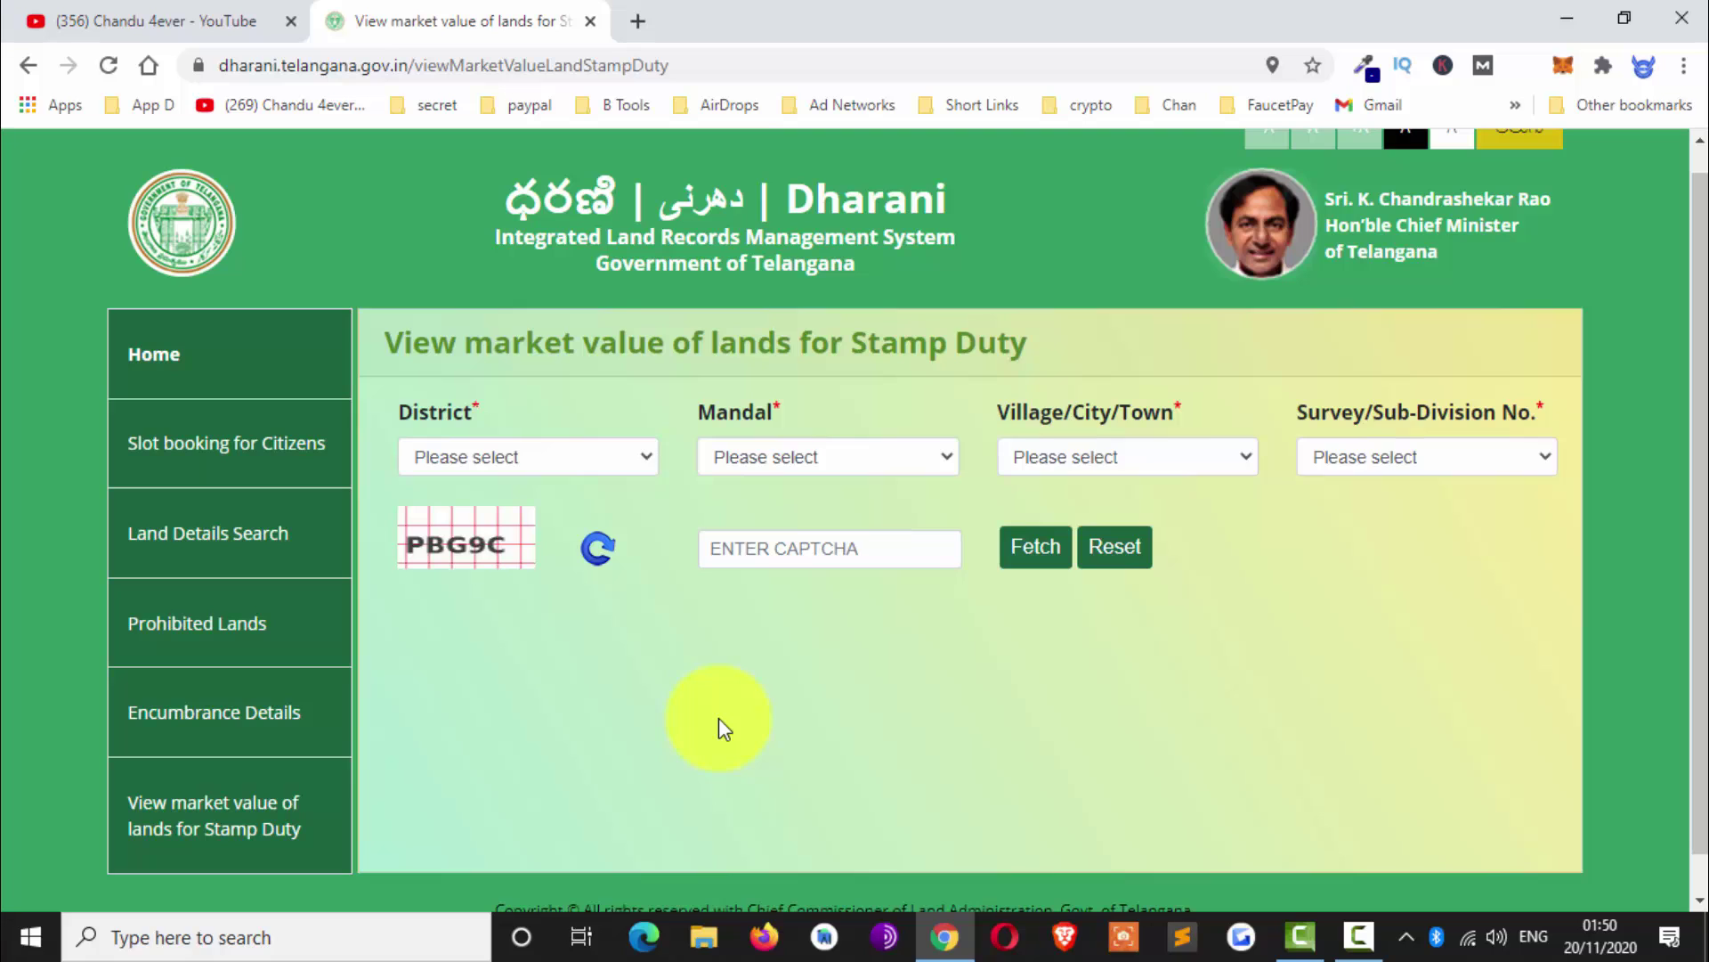
click(602, 472)
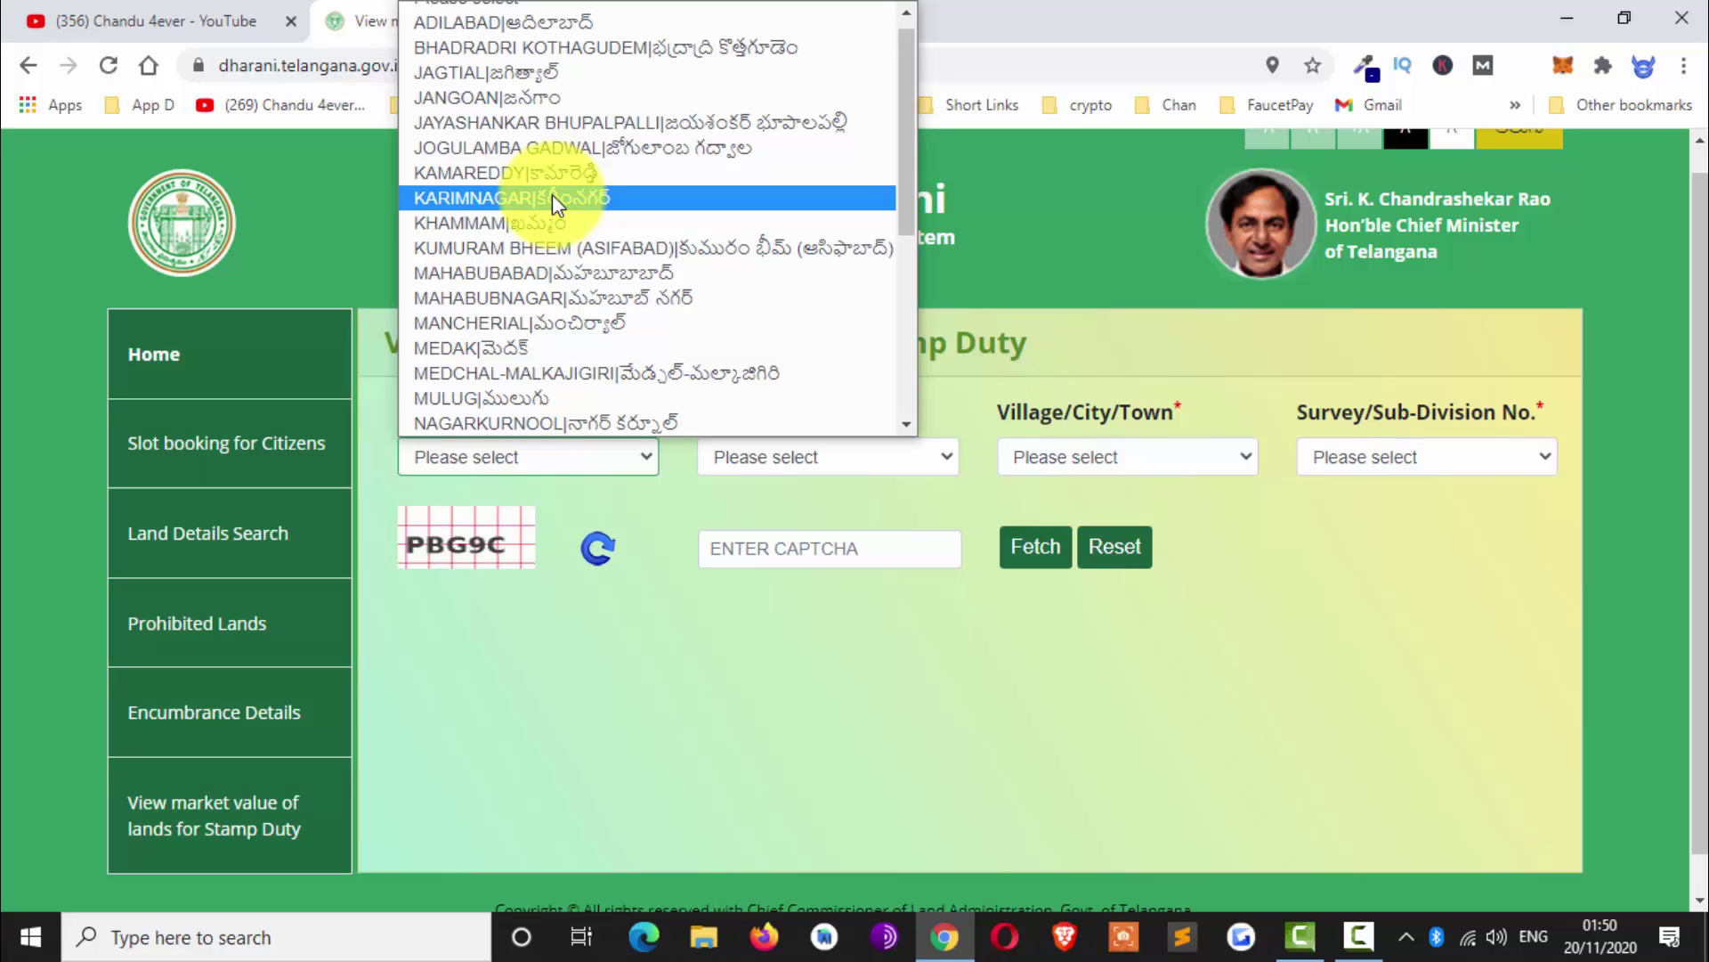
click(552, 194)
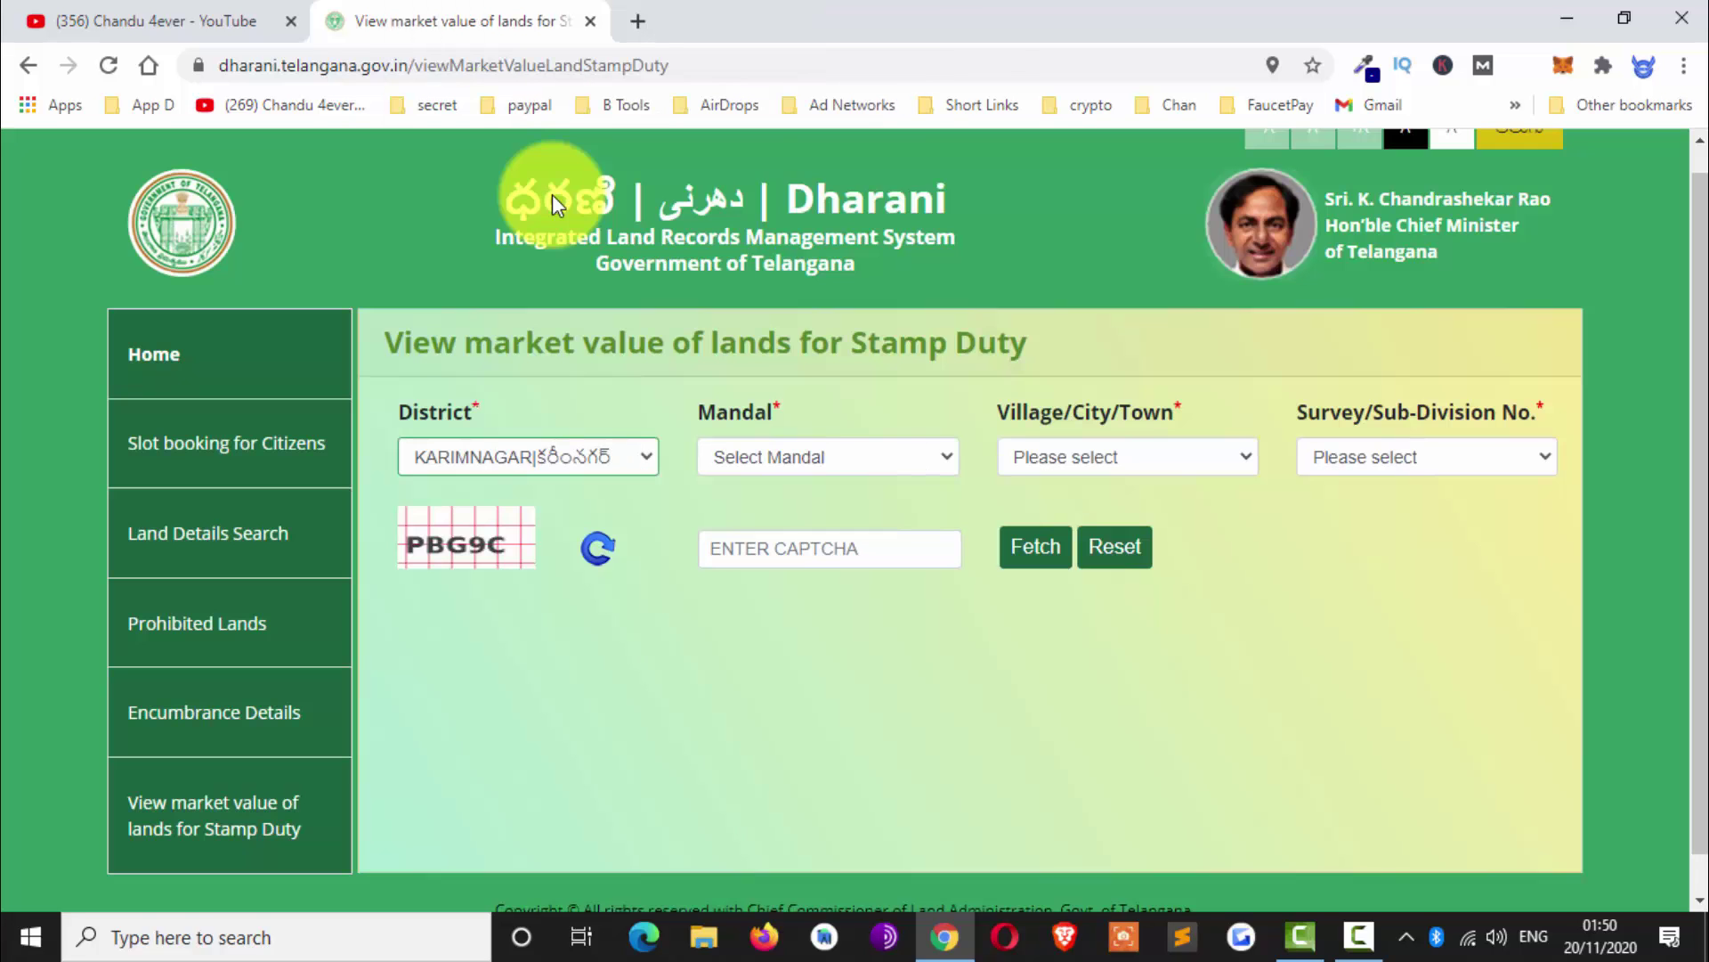
click(813, 459)
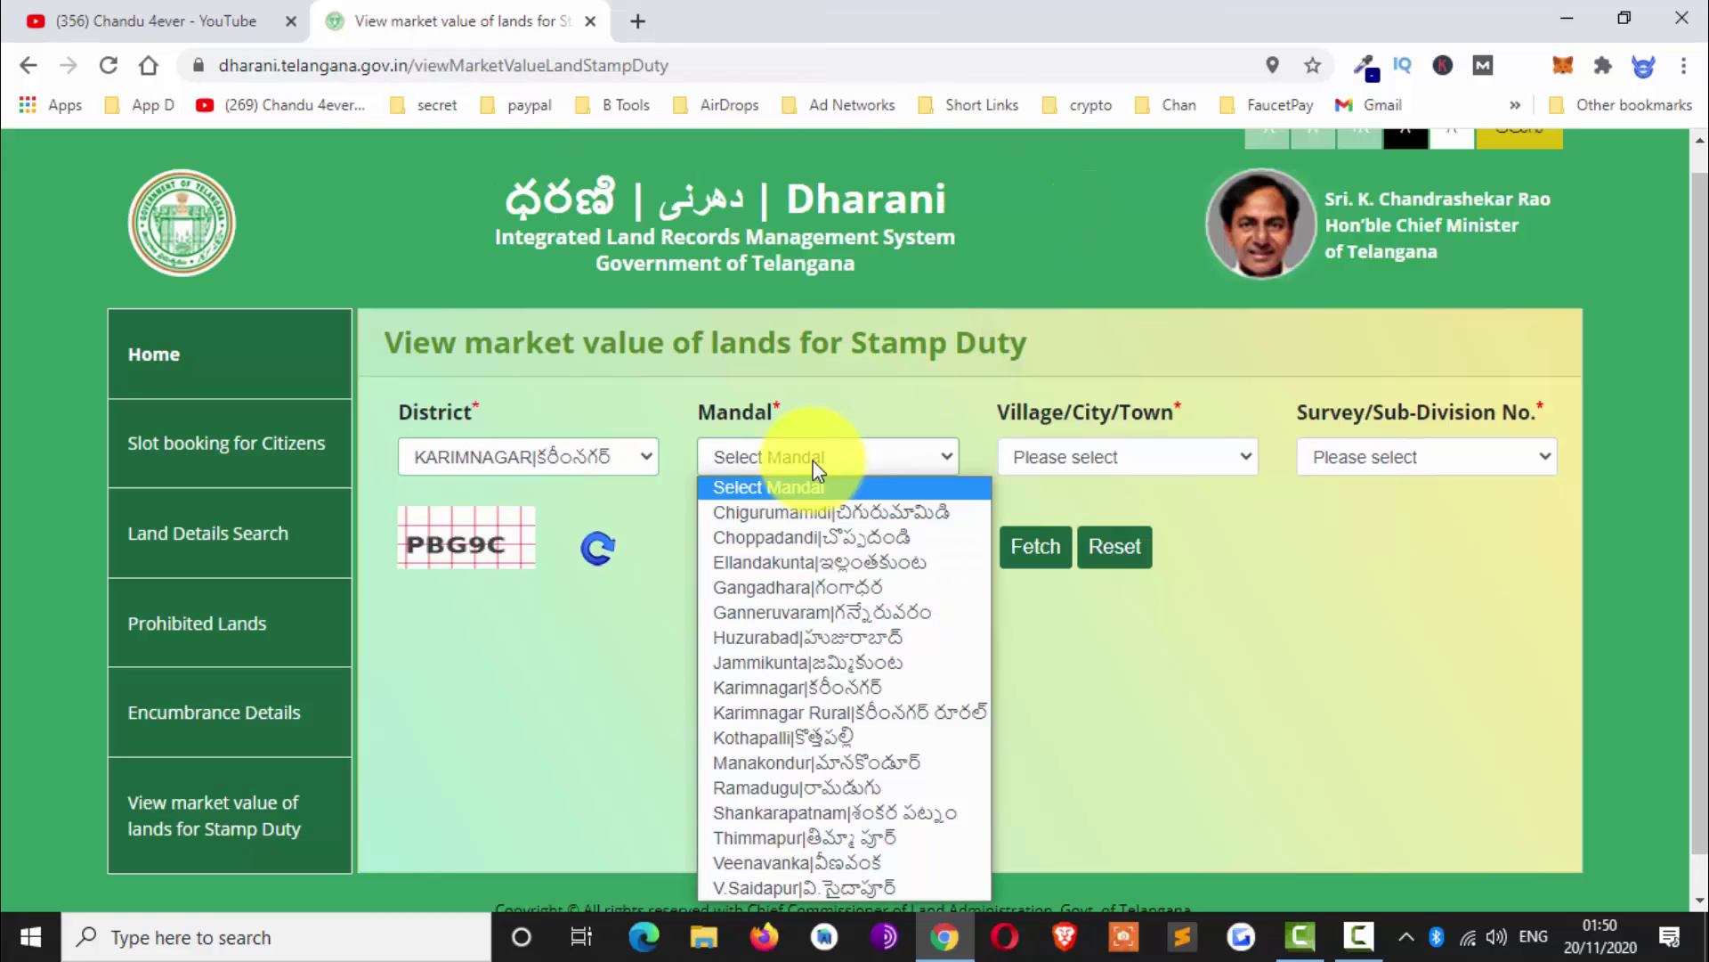
click(818, 514)
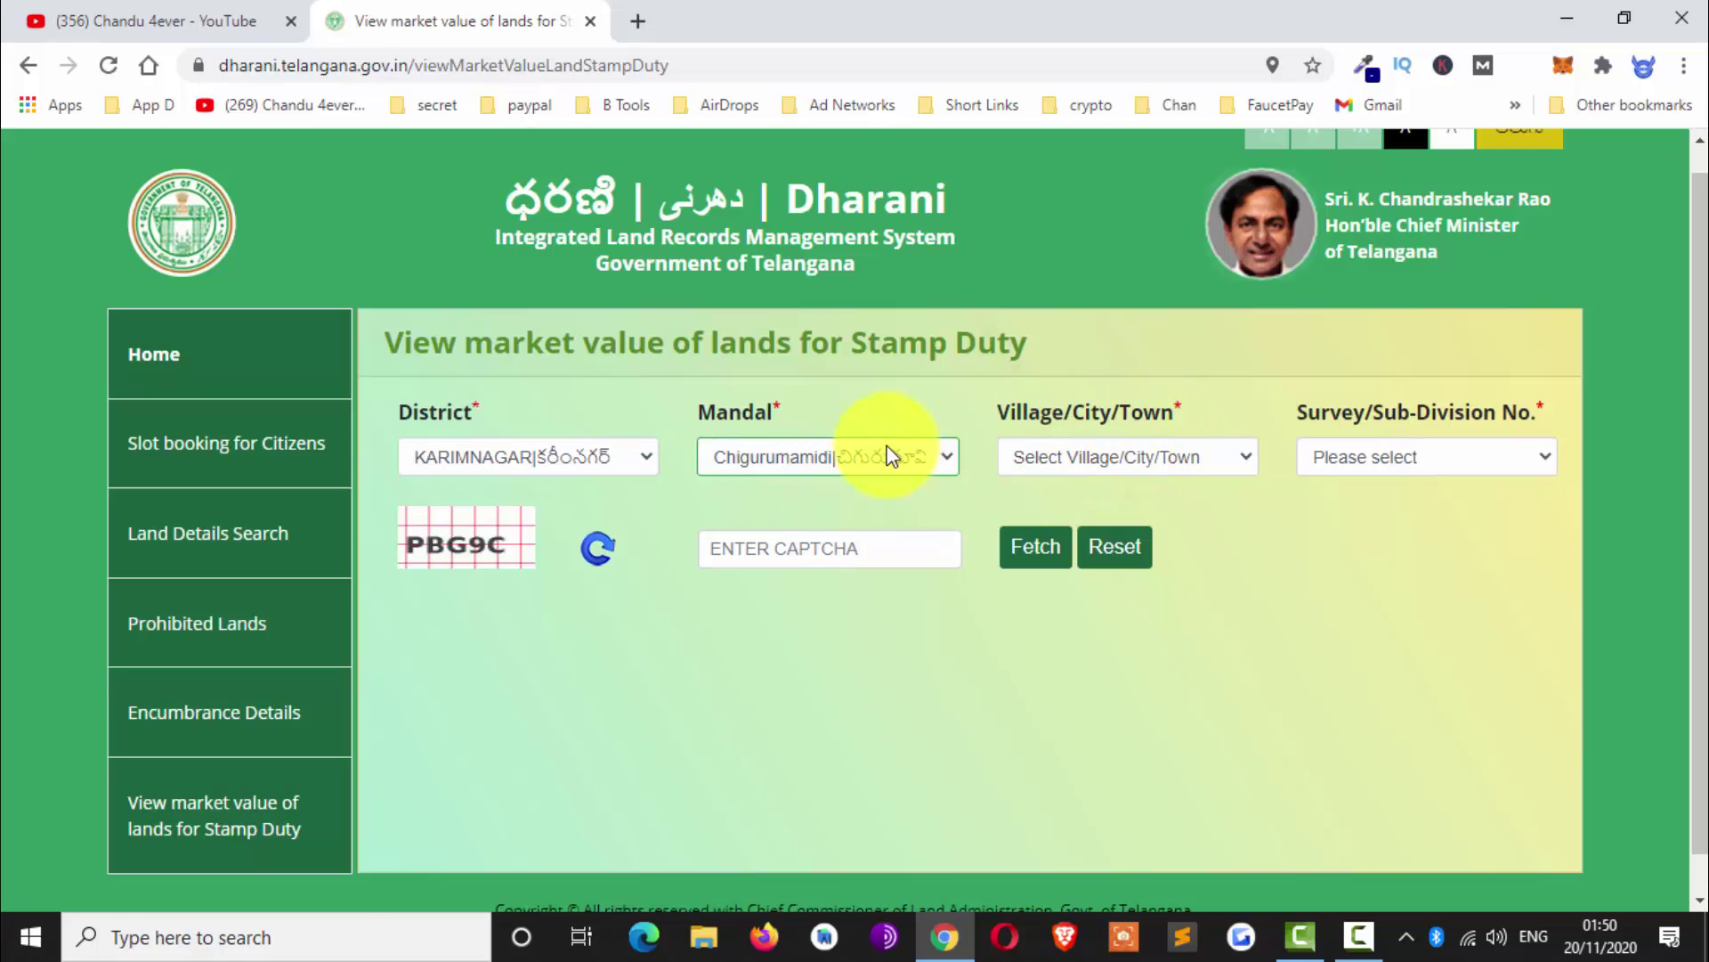
click(1088, 457)
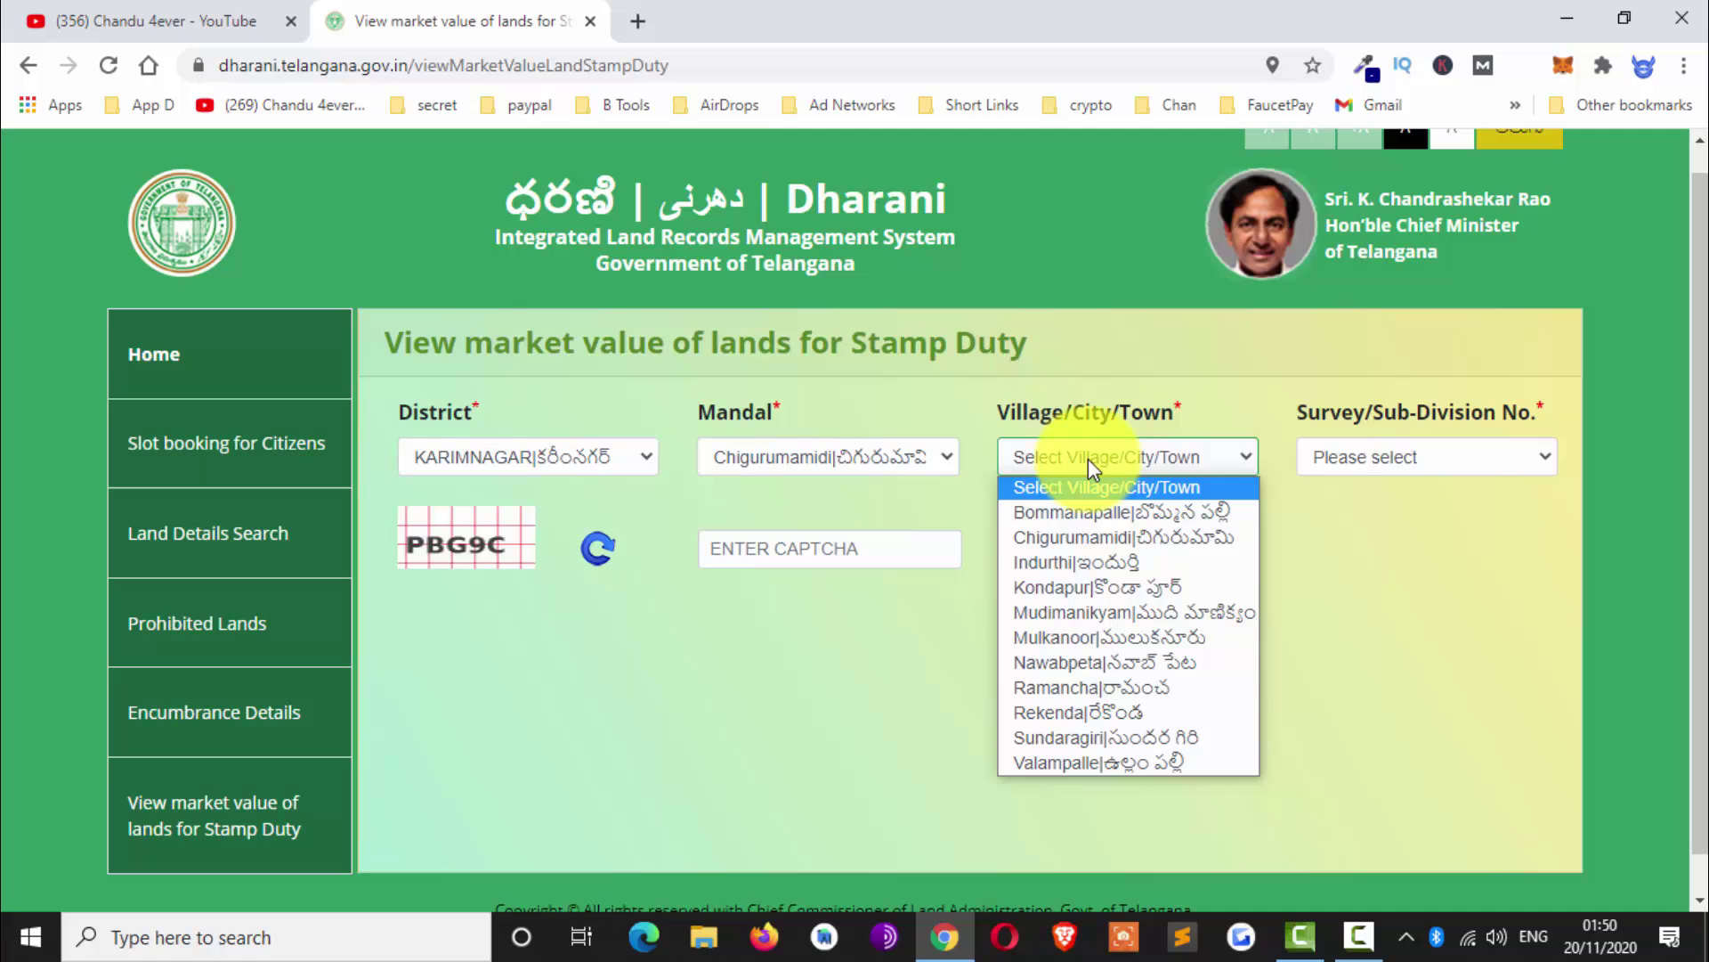
click(1096, 513)
click(1384, 462)
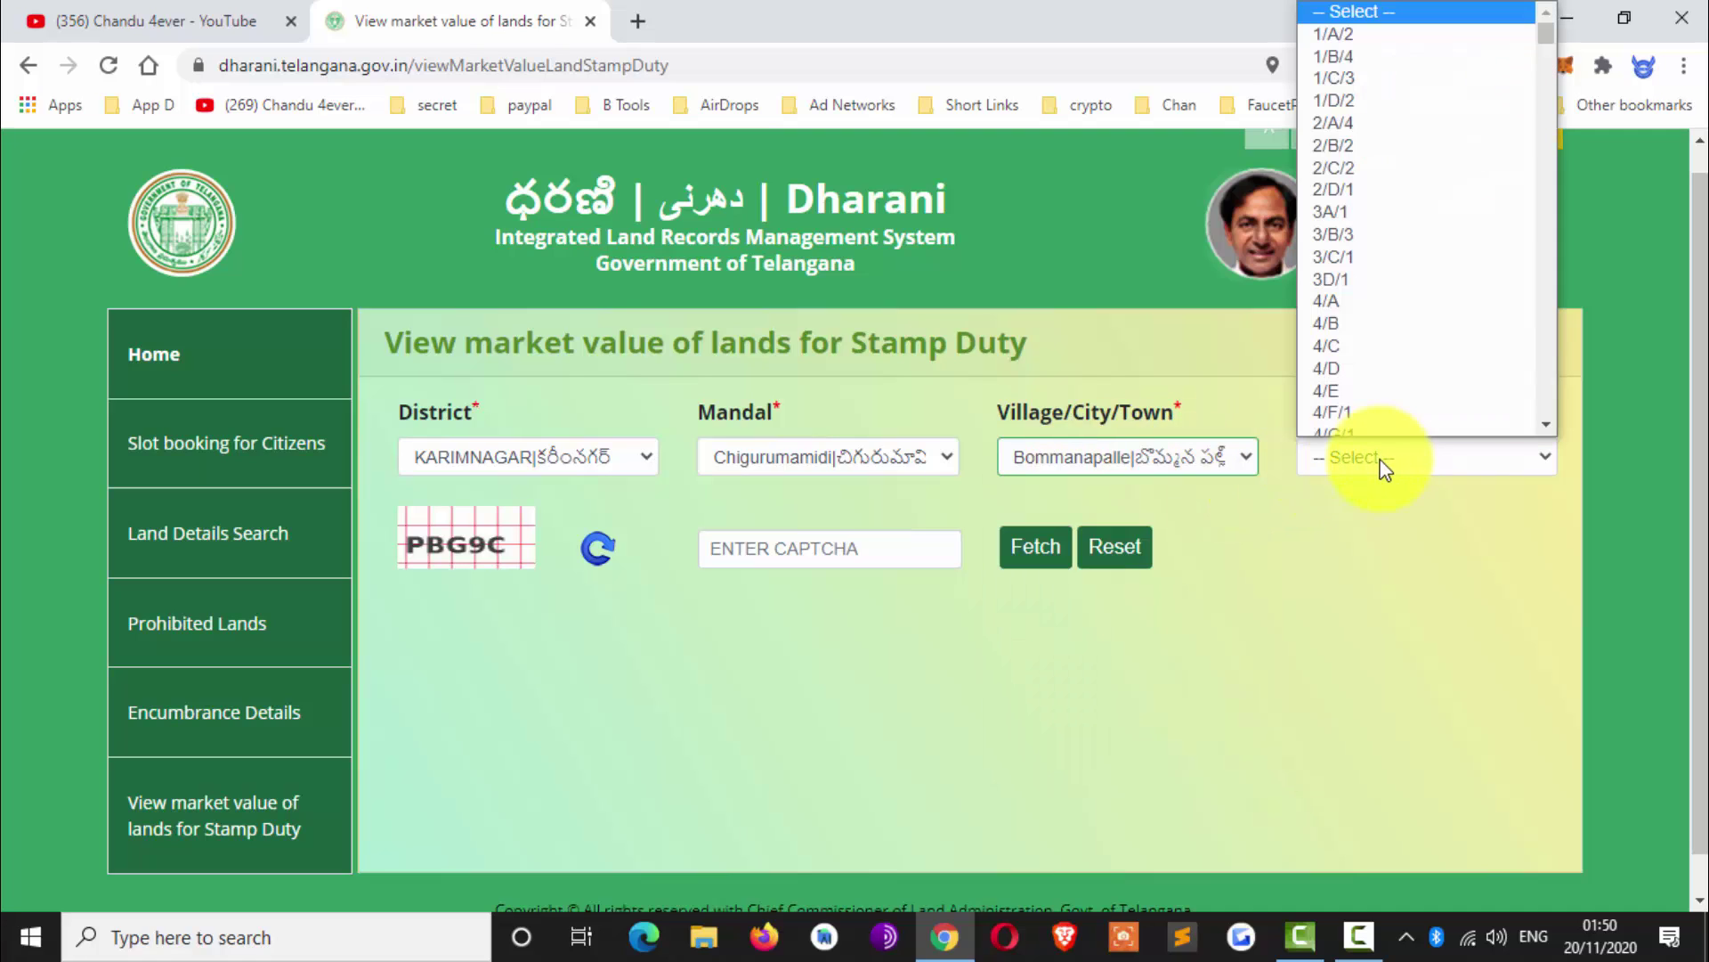
click(1339, 336)
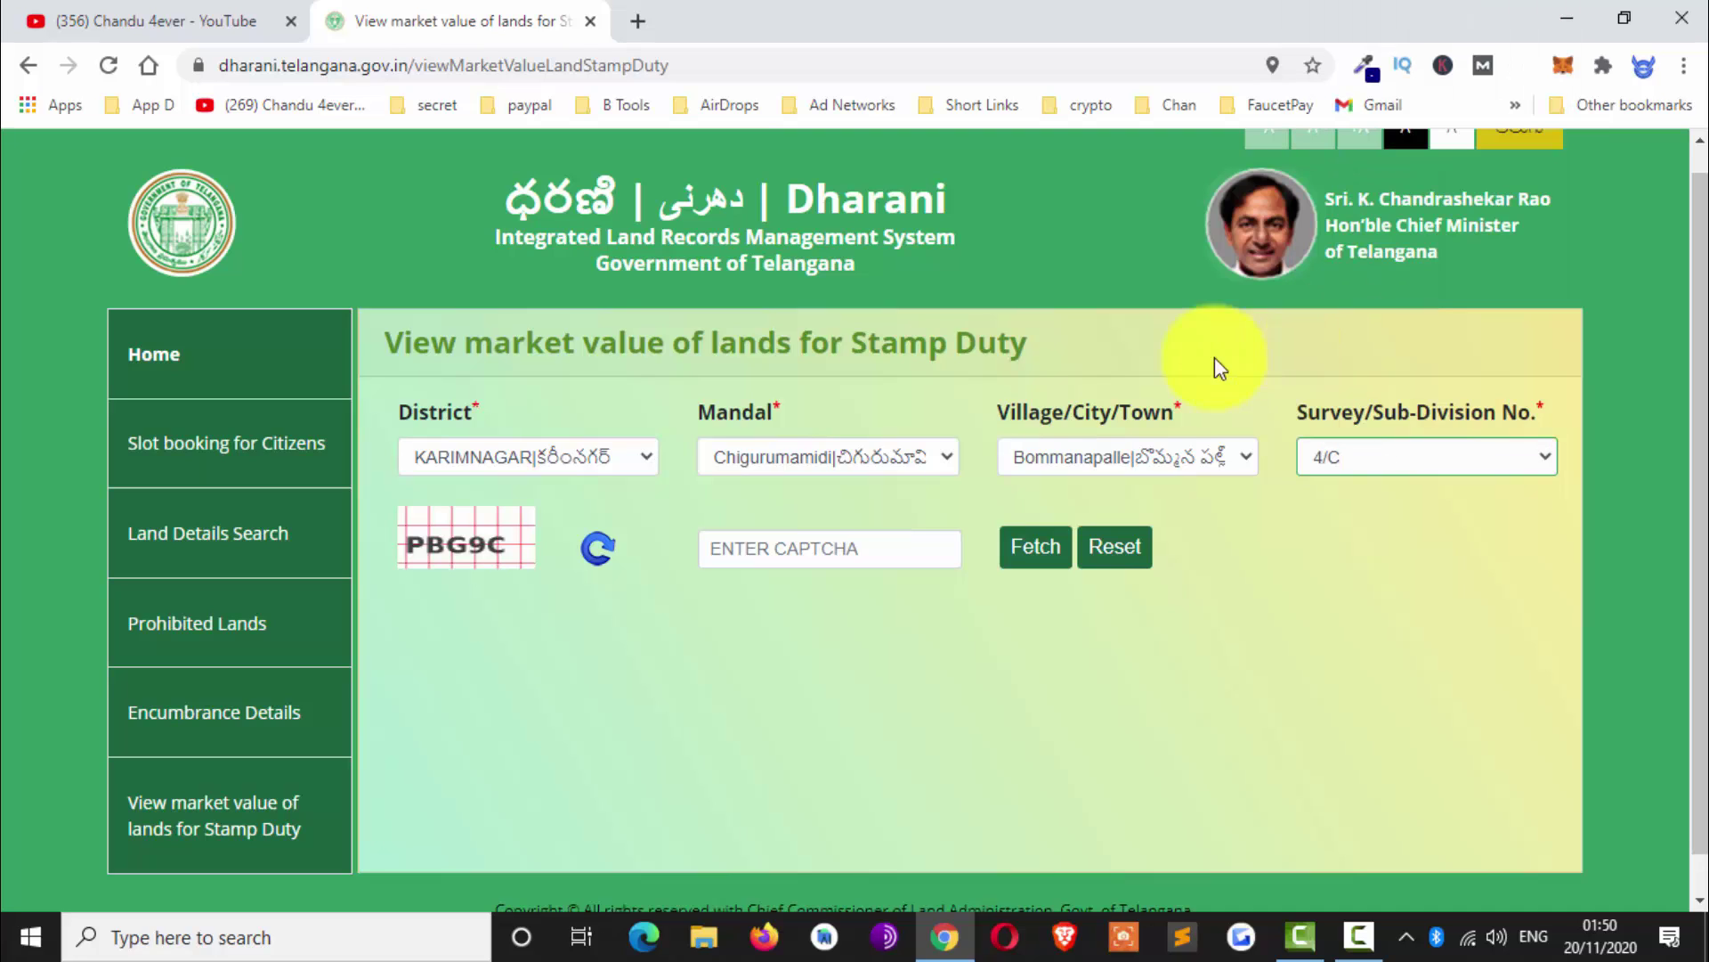
- Enter the displayed captcha code, fetch the land's market value for the chosen survey number and view it
click(827, 554)
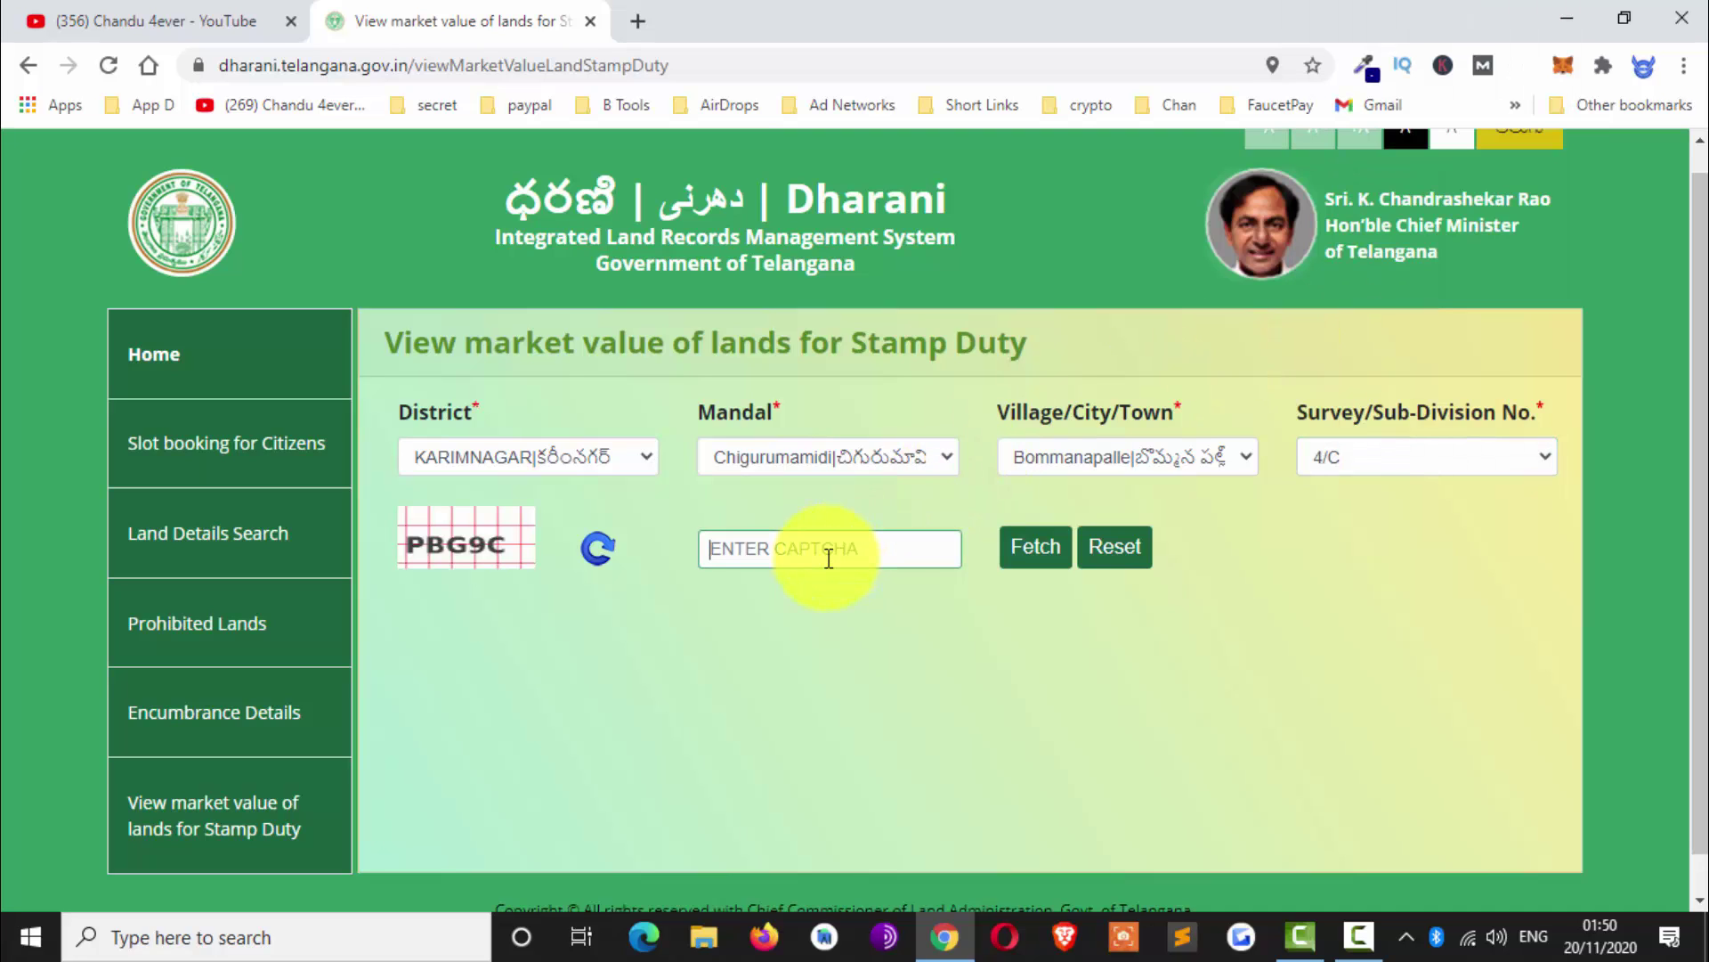
text(PBG9C)
click(1030, 558)
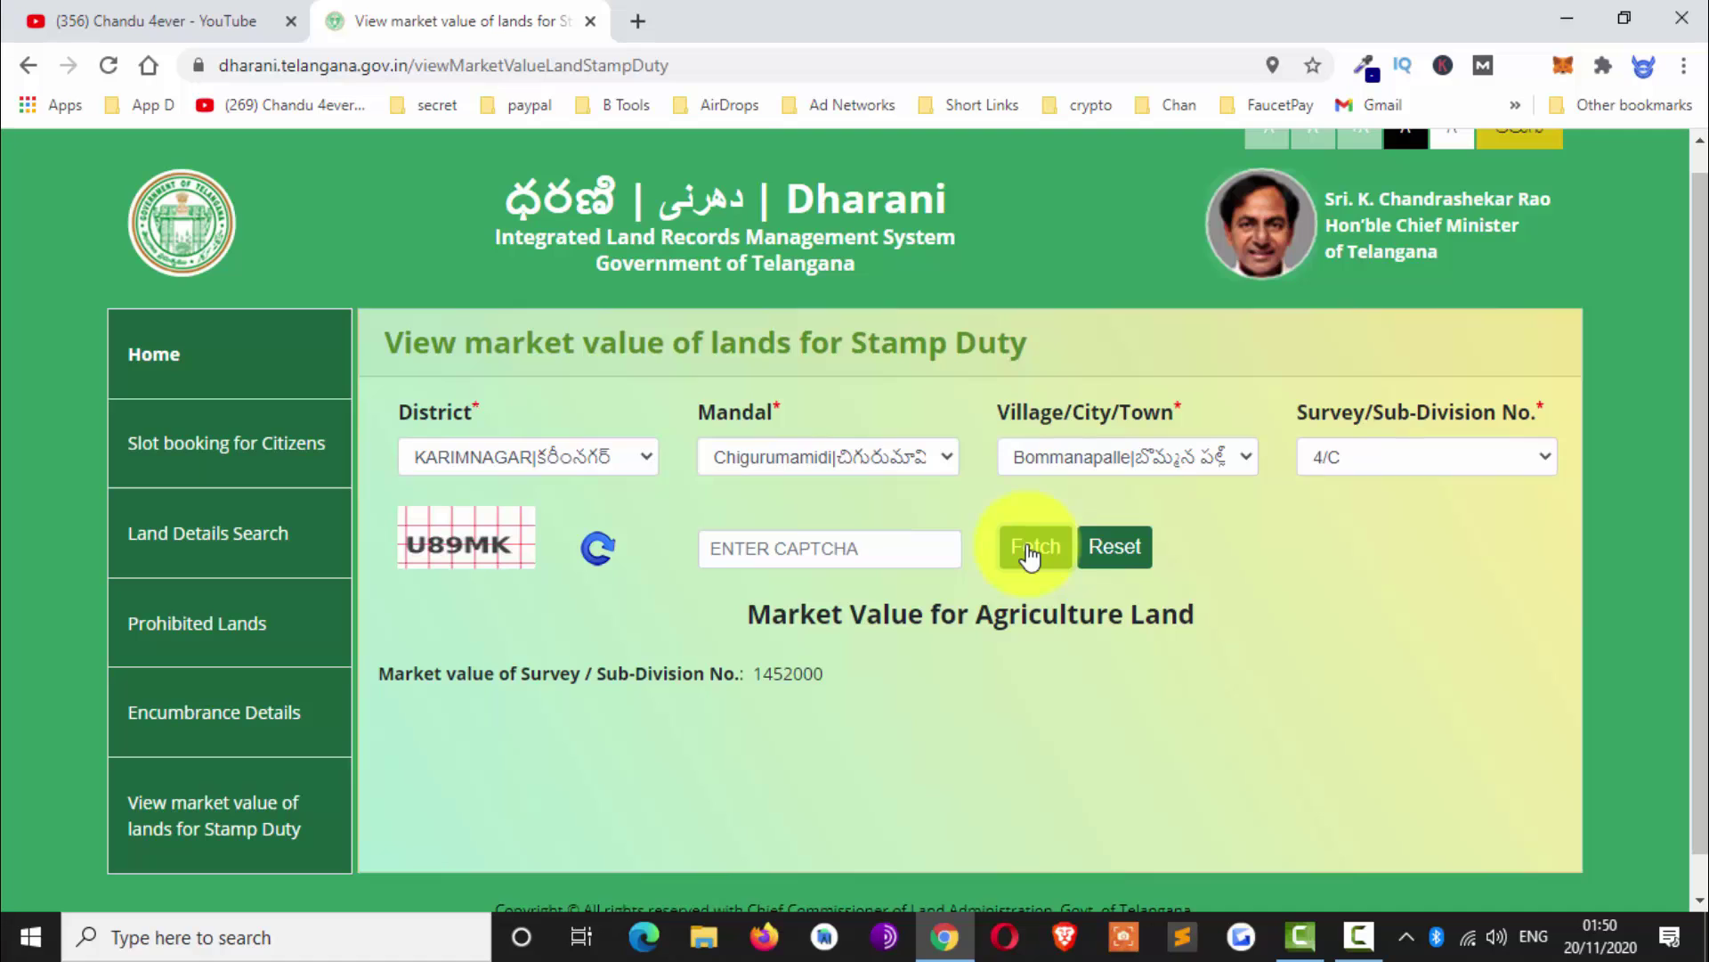
scroll(1037, 614, down, 1)
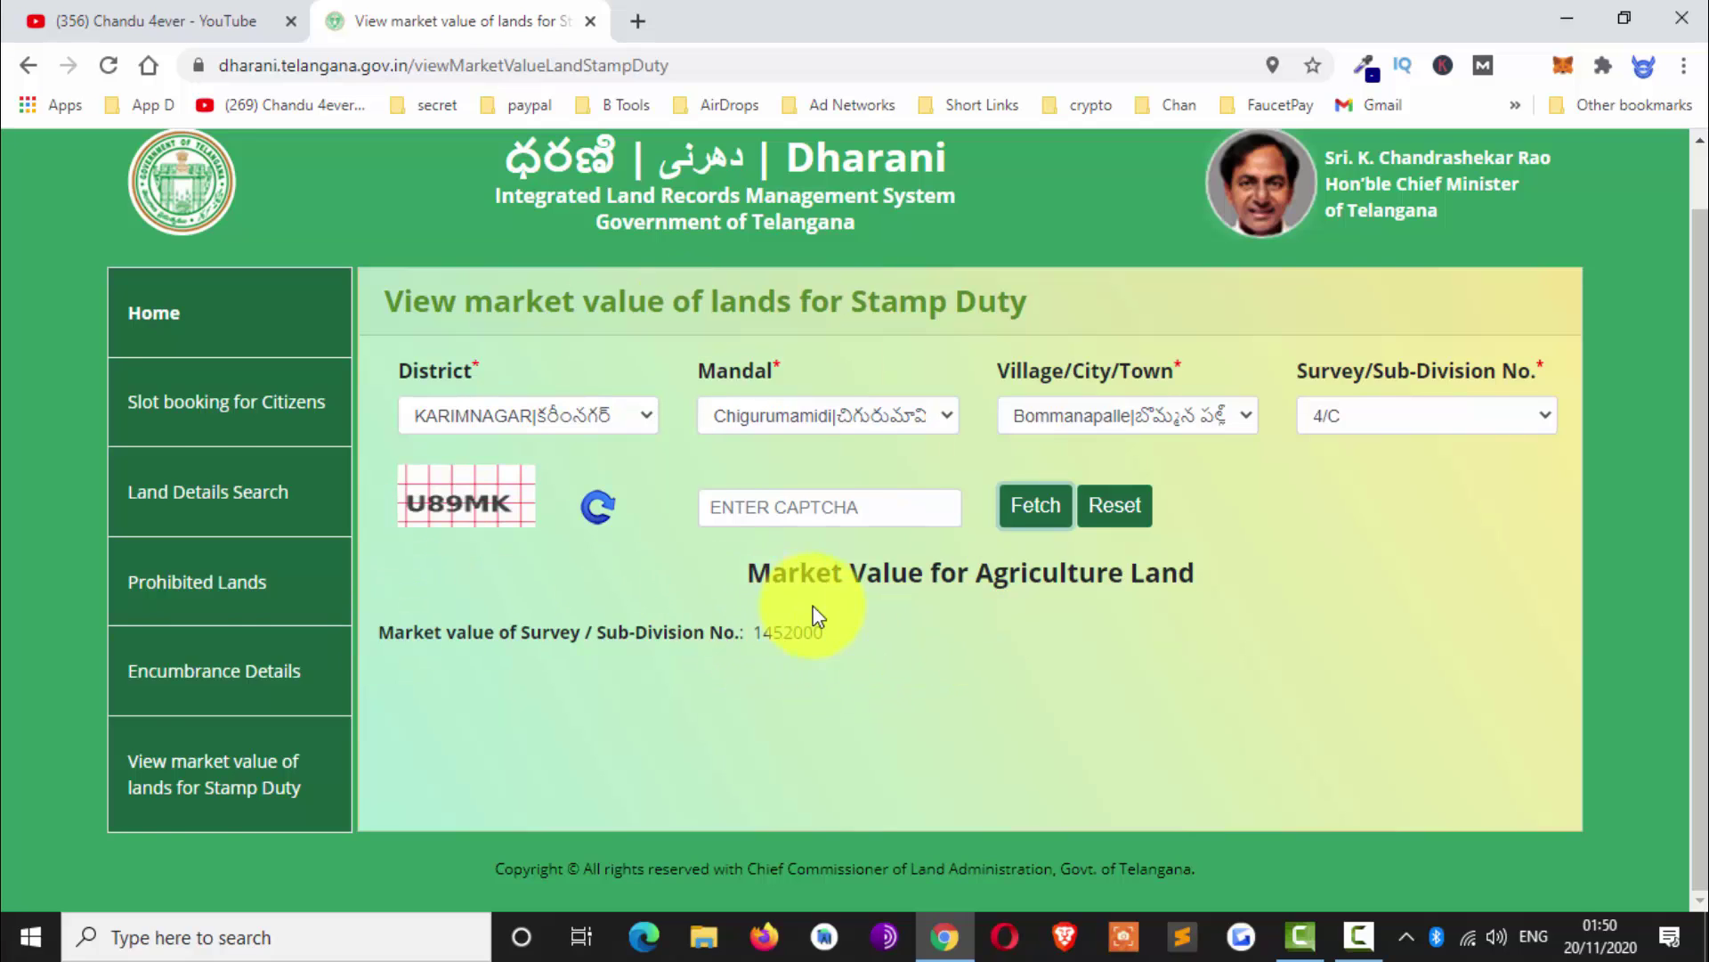
scroll(846, 592, up, 1)
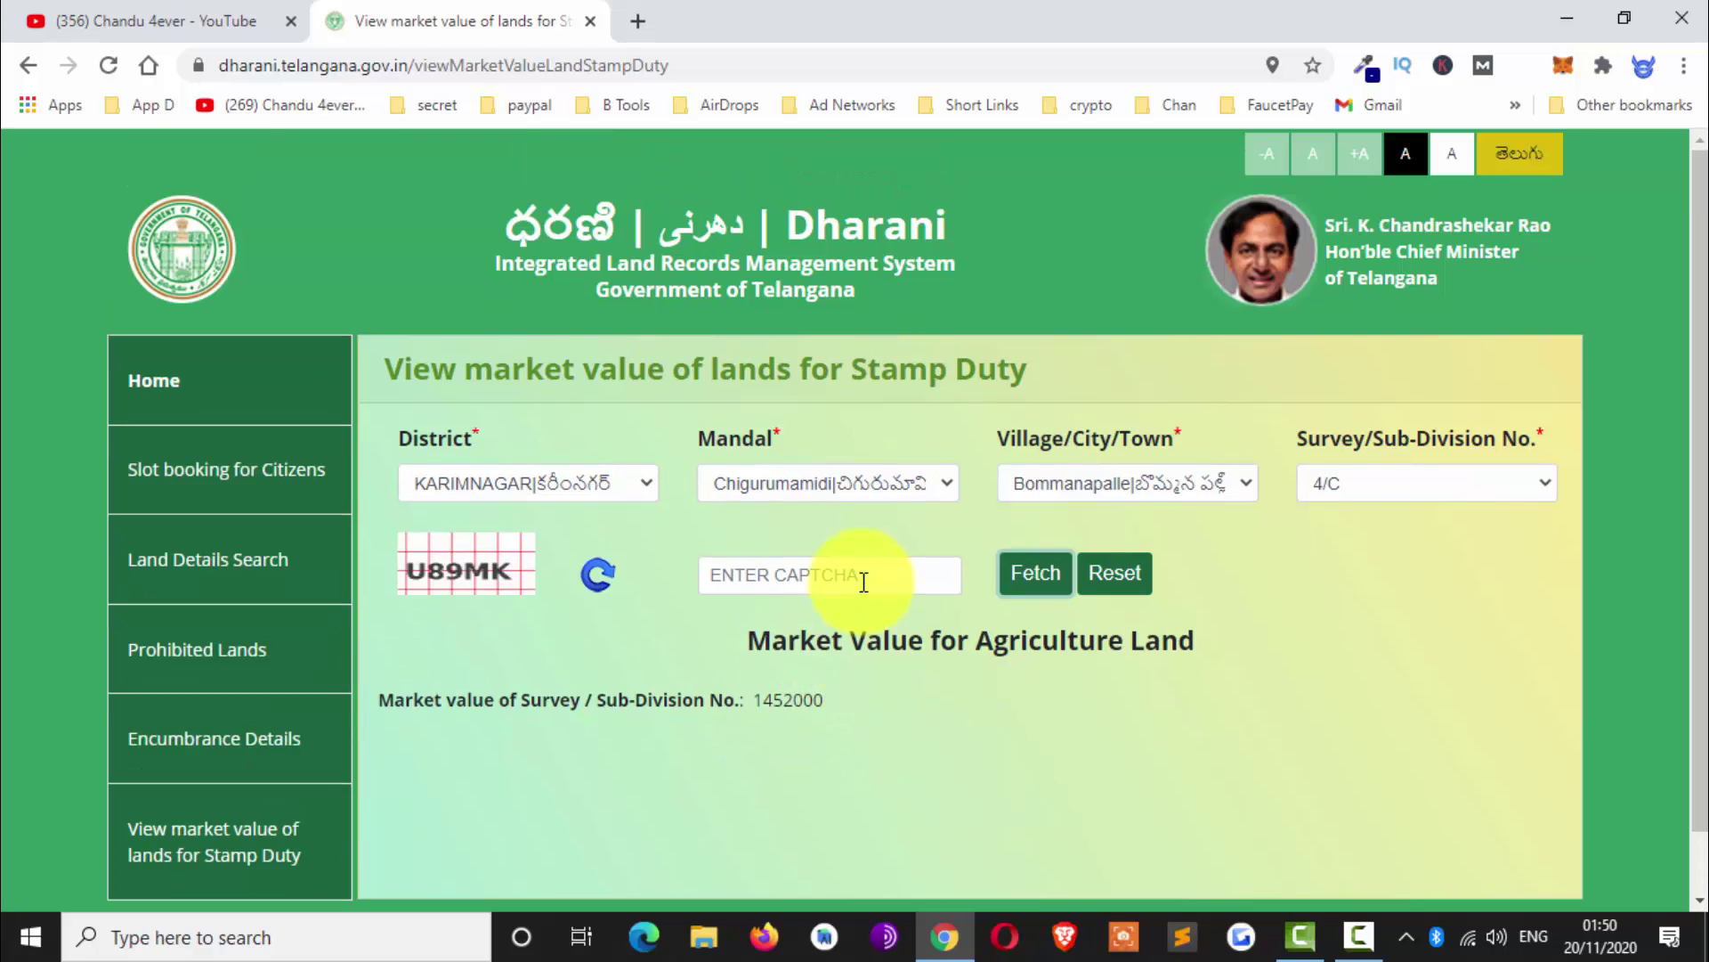